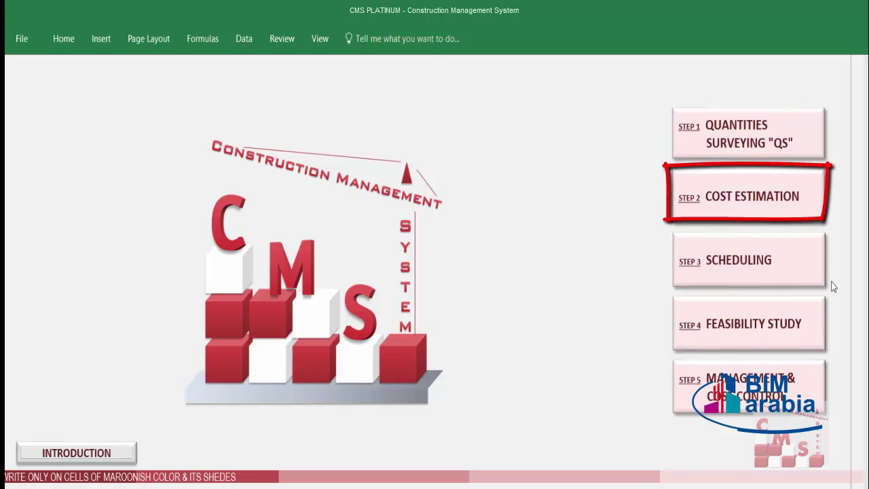
Open the STEP 3 Scheduling page from the CMS main page.
left_click(793, 275)
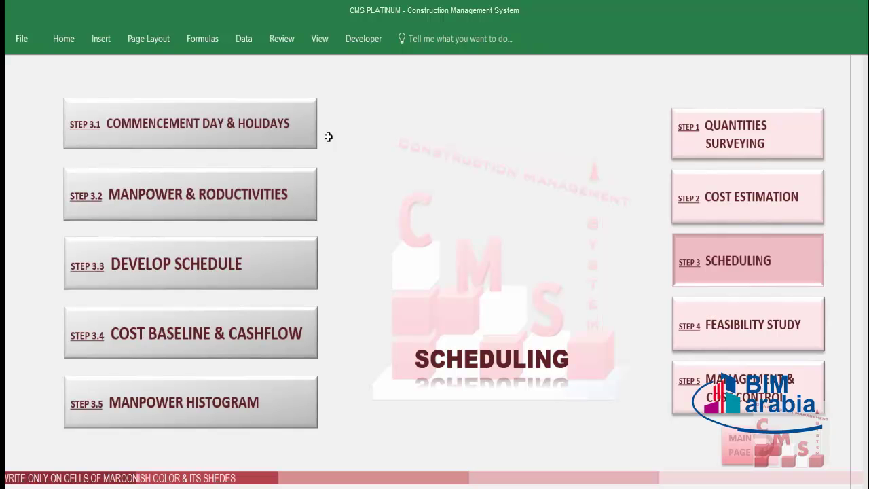
On the Commencement Day & Holidays sheet, unlock the date cell with the password and enter 11/1/19.
left_click(286, 130)
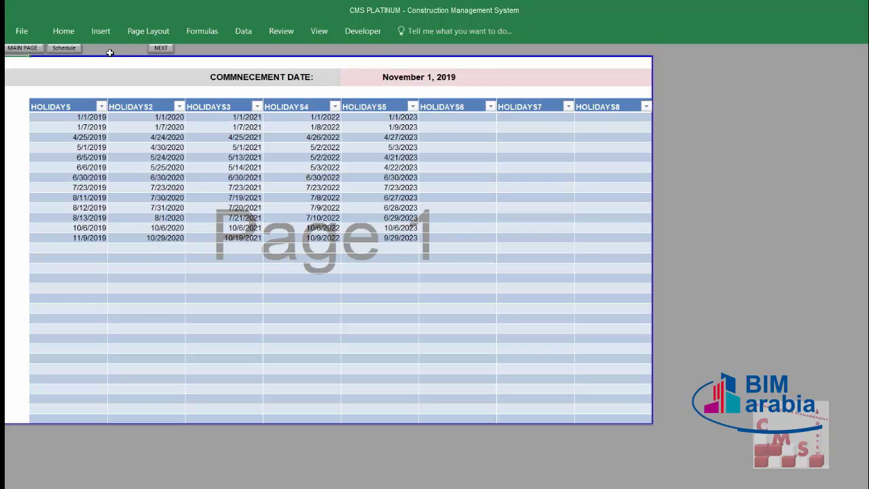
left_click(421, 81)
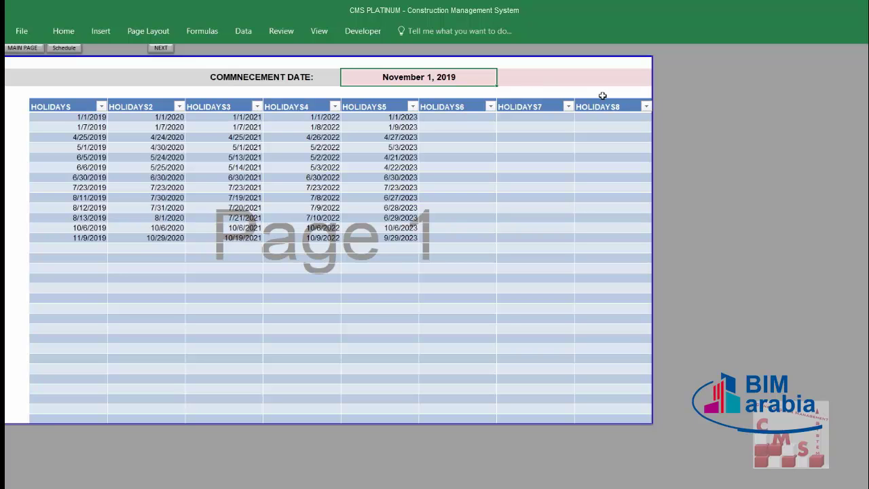
key("F2")
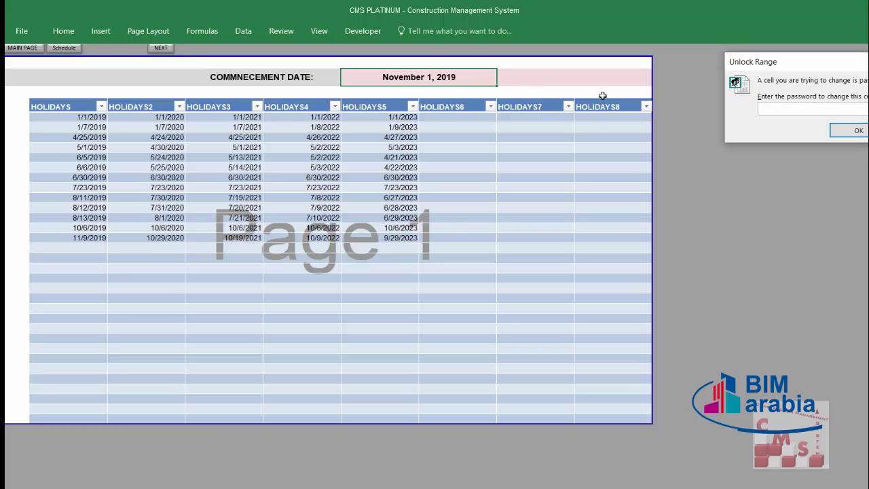
key("Return")
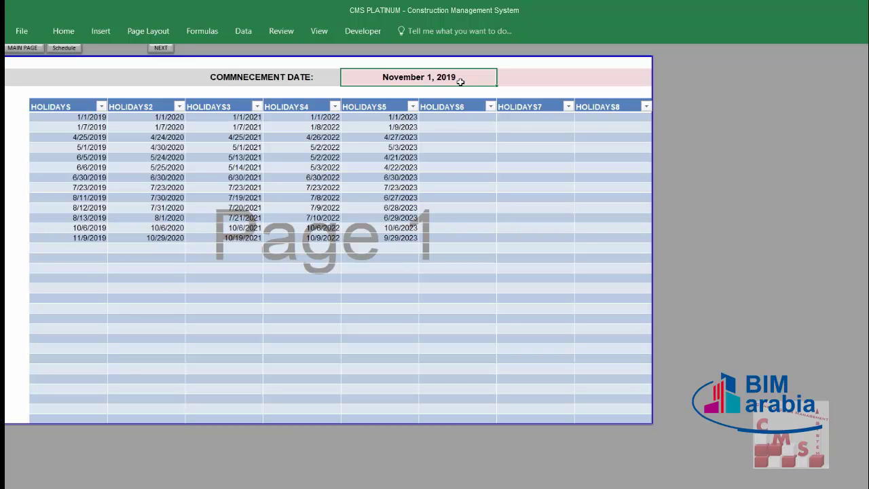
type("11")
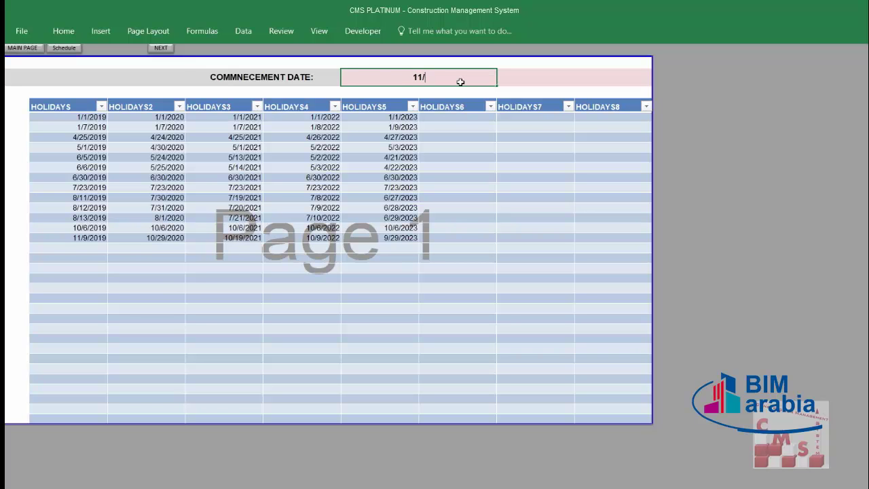
type("/1/19")
key("Return")
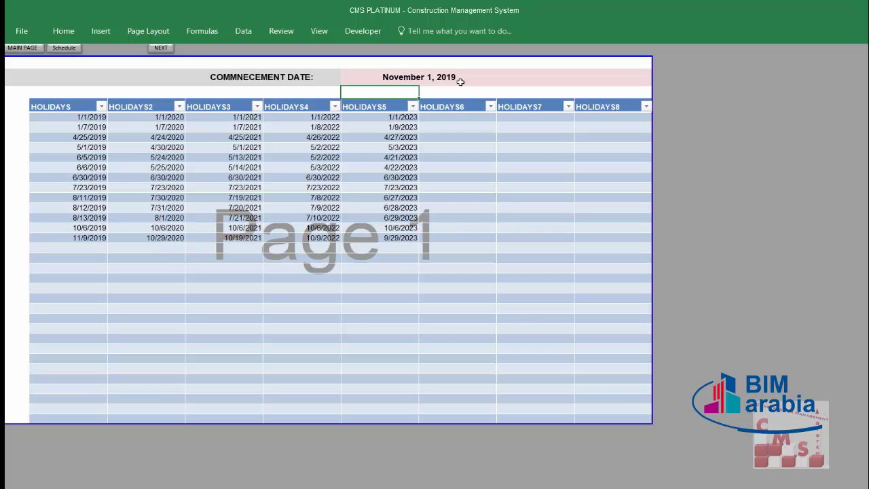
Select the whole holiday table, then go back to the Scheduling page.
left_click(224, 248)
left_click_drag(78, 119, 615, 418)
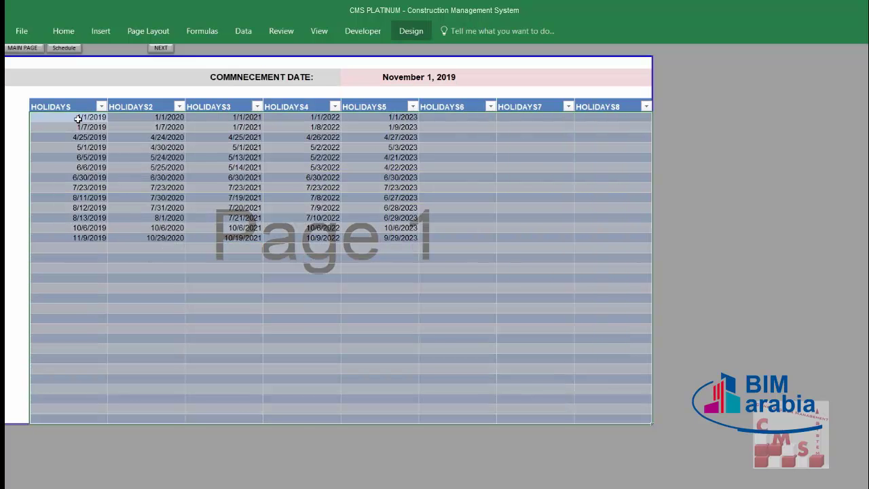
left_click_drag(60, 116, 617, 417)
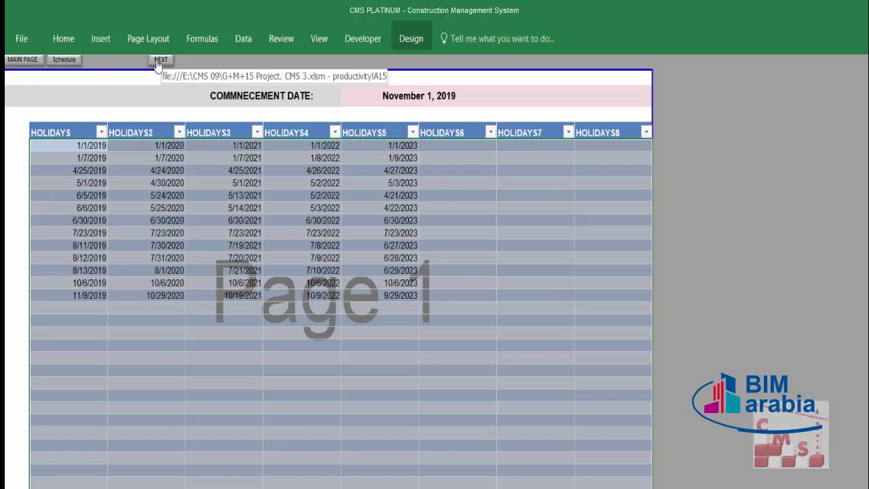
left_click(64, 61)
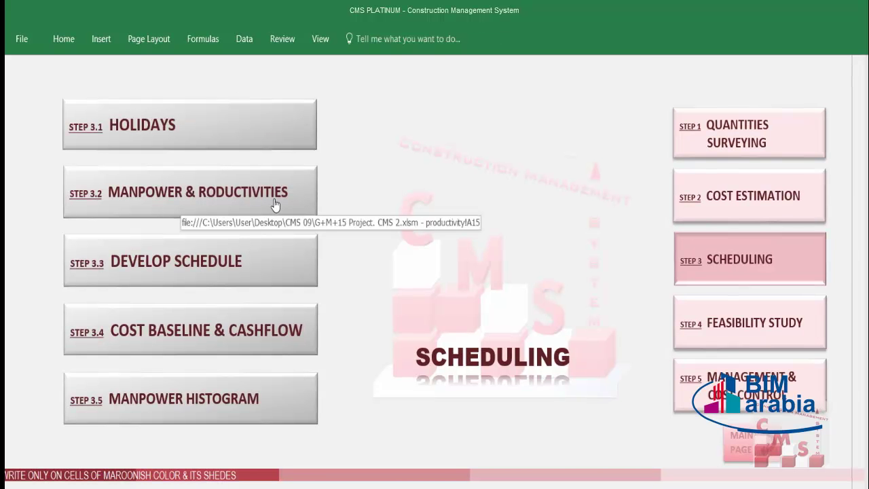
On the Manpower & Productivities sheet, run the STEP 1 calculation and acknowledge the completion message.
left_click(275, 204)
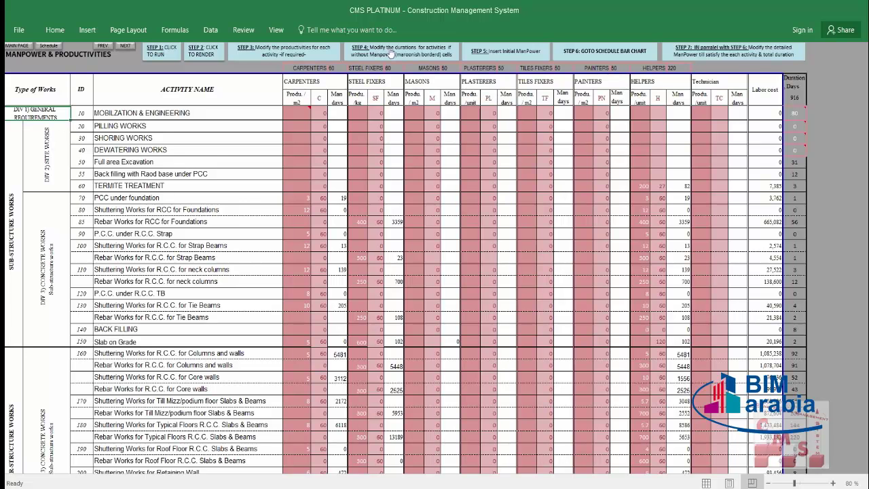
mouse_move(41, 56)
mouse_move(125, 56)
left_click(172, 60)
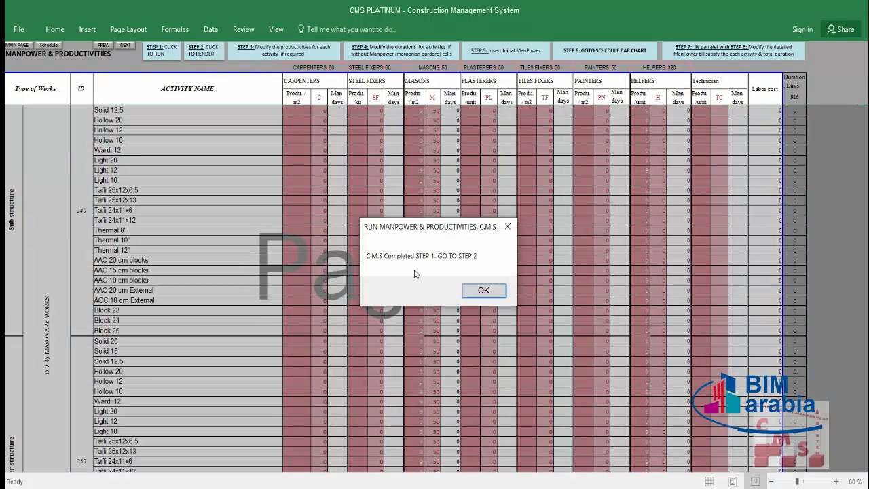
left_click(484, 291)
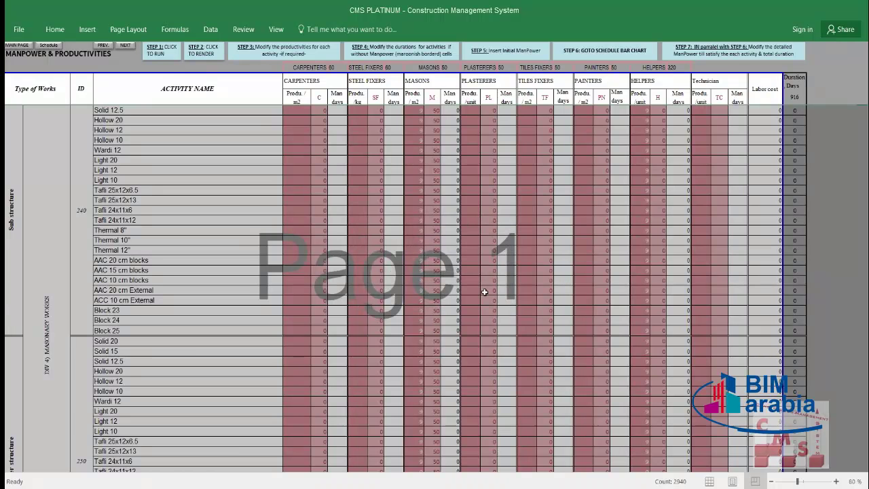
mouse_move(209, 54)
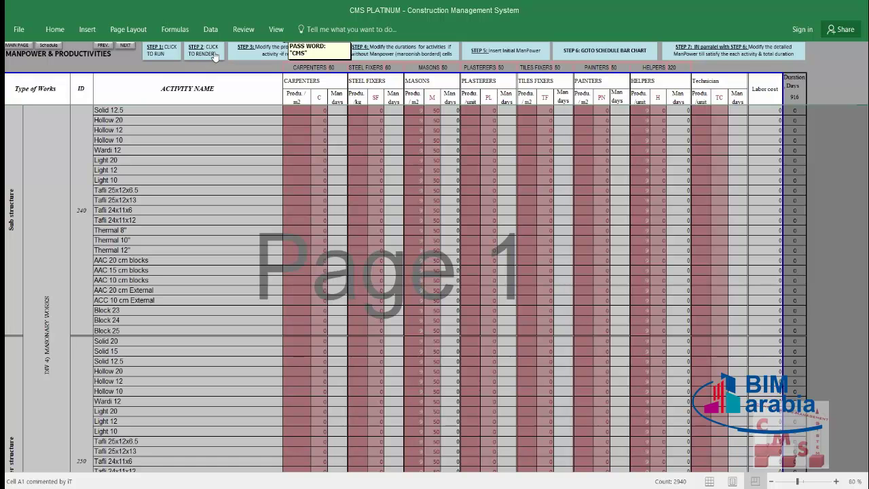
Run the STEP 2 render to fill man-days and labour costs, and acknowledge 'Cost breakdown is ready'.
left_click(213, 53)
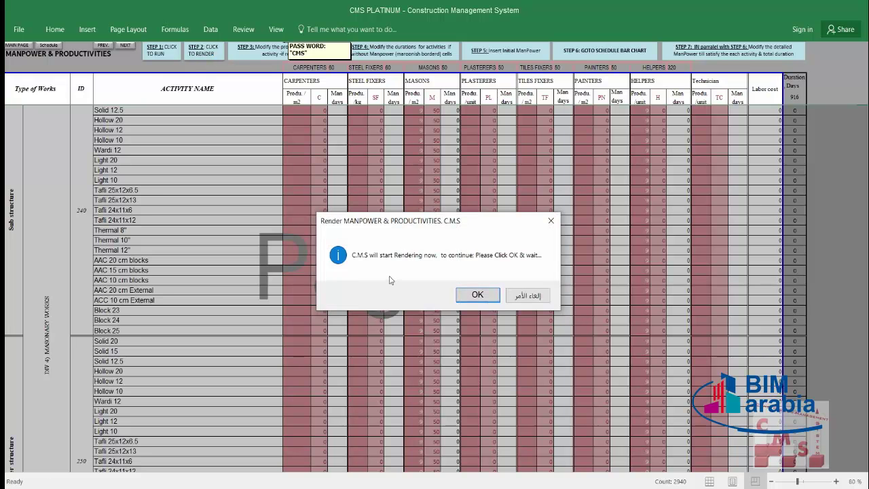
left_click(495, 298)
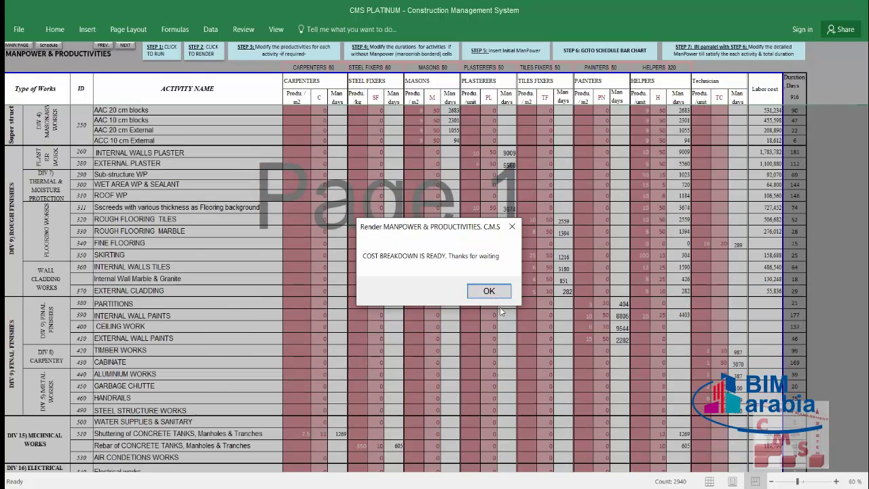
left_click(491, 292)
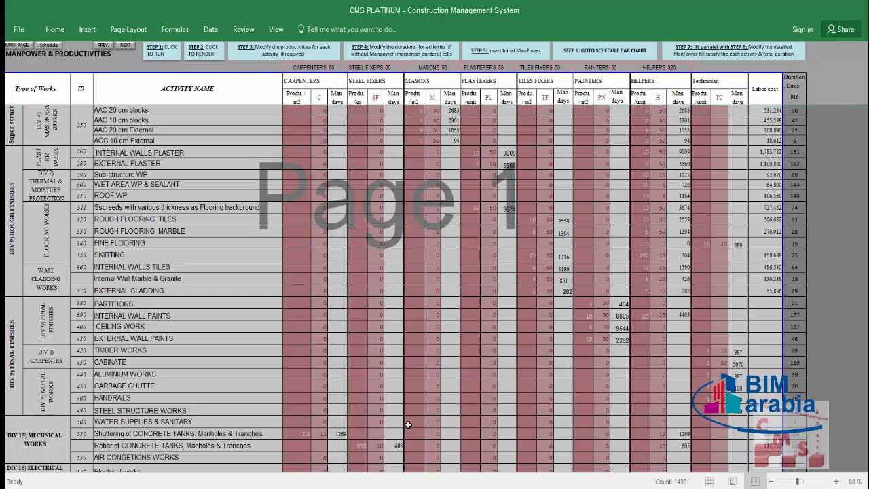
Clear the selection, run STEP 2 Prepare, and acknowledge the 'Preparing is done' message.
left_click(196, 65)
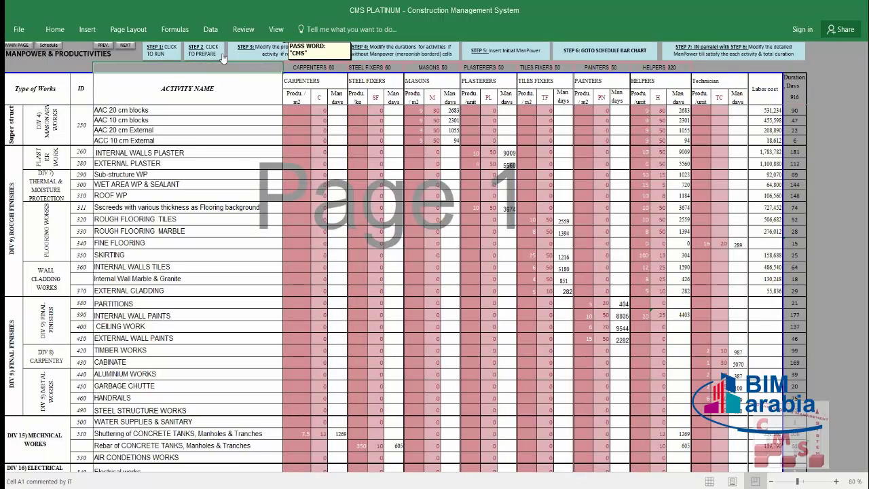
left_click(218, 54)
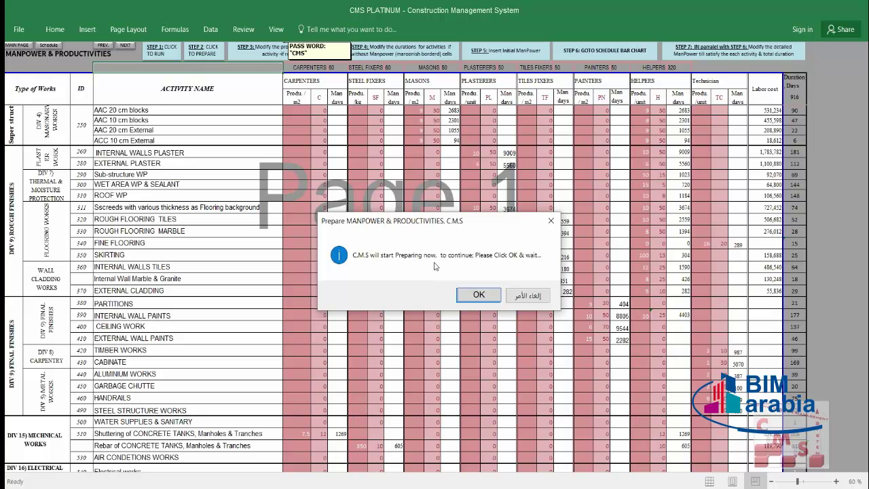
left_click(479, 294)
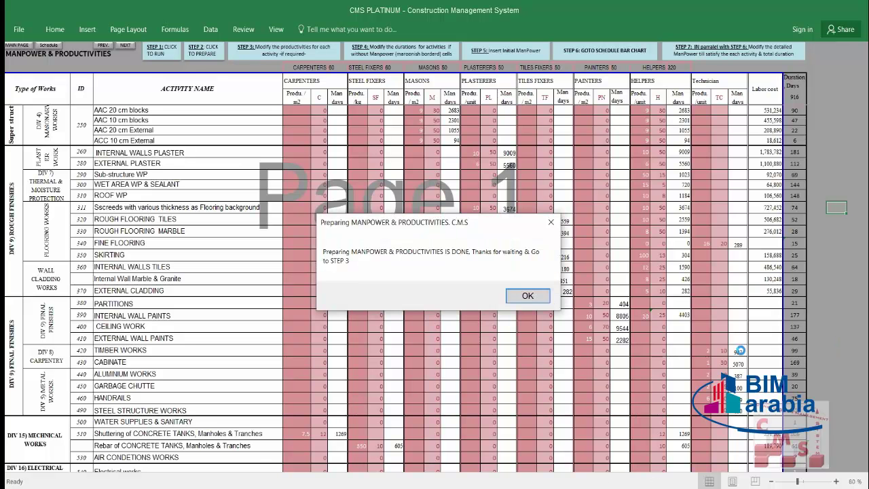
left_click(528, 296)
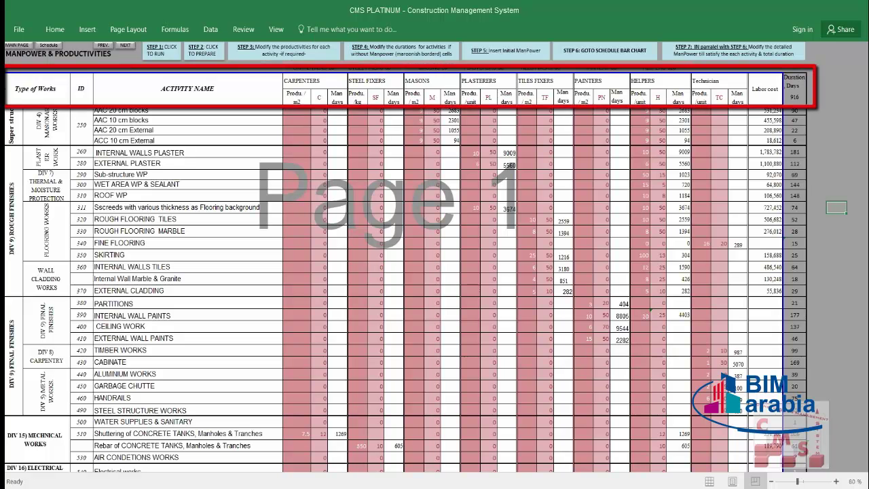
scroll(44, 178, "up", 7)
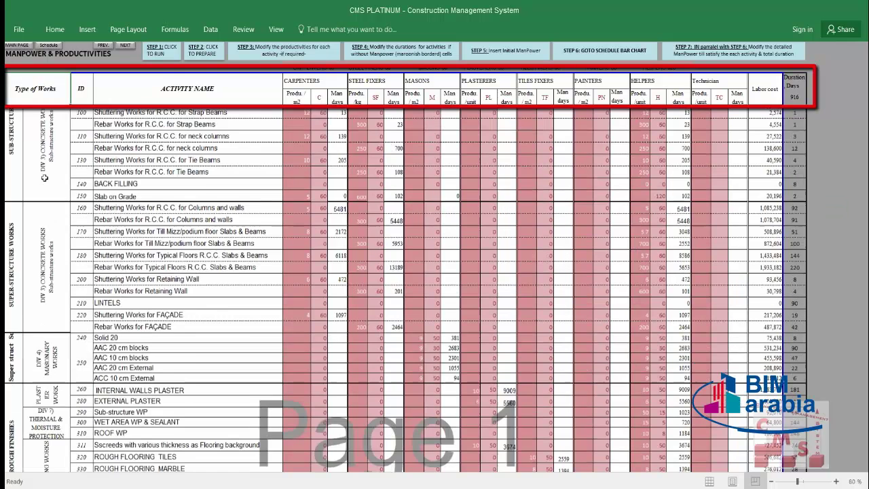
scroll(44, 178, "up", 3)
left_click_drag(200, 112, 227, 165)
left_click_drag(312, 82, 720, 82)
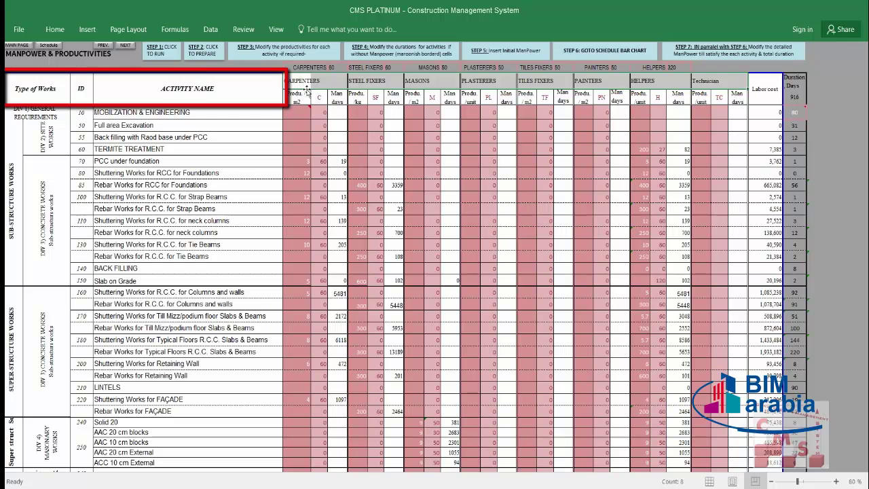
left_click_drag(306, 81, 711, 85)
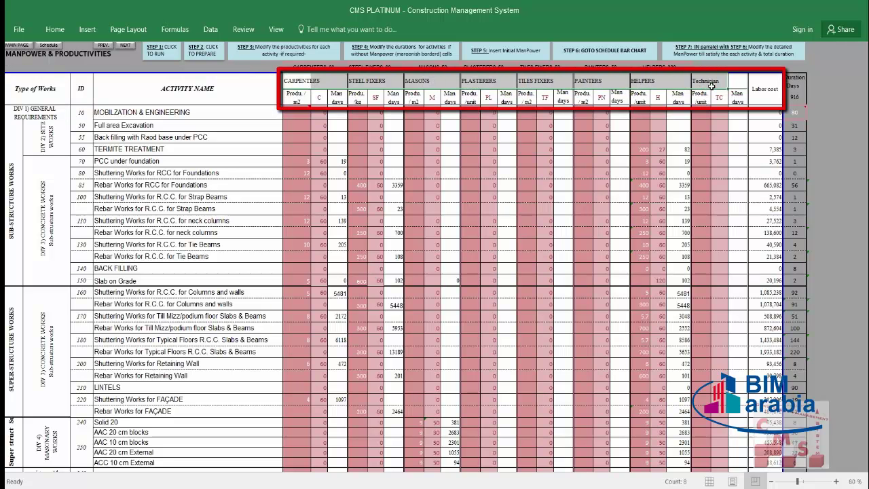
left_click(306, 84)
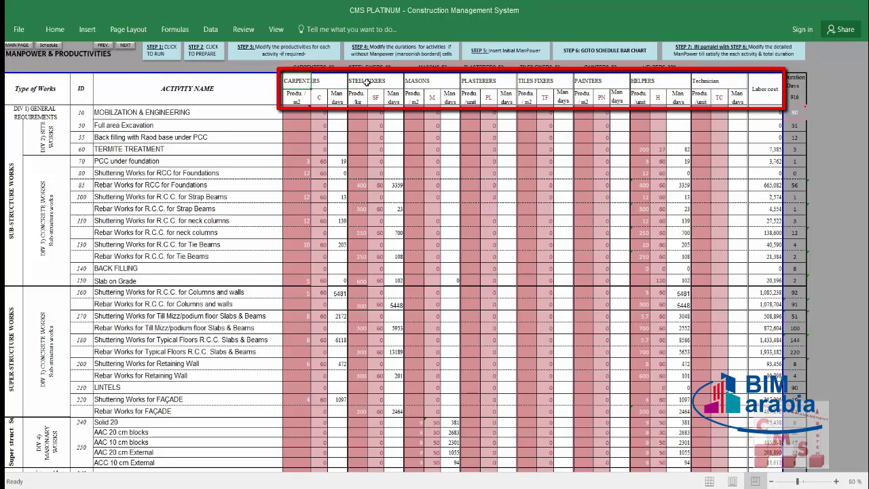
left_click(366, 82)
left_click(412, 82)
left_click(471, 86)
left_click(528, 86)
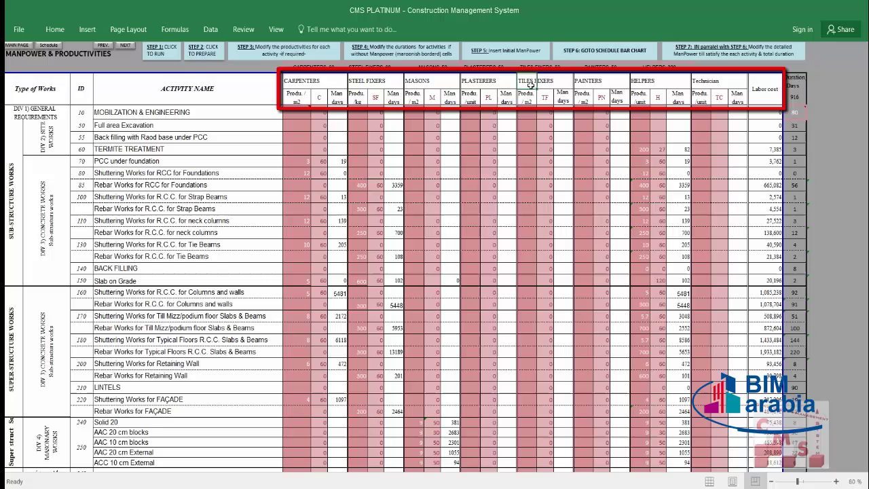
left_click(585, 82)
left_click(640, 81)
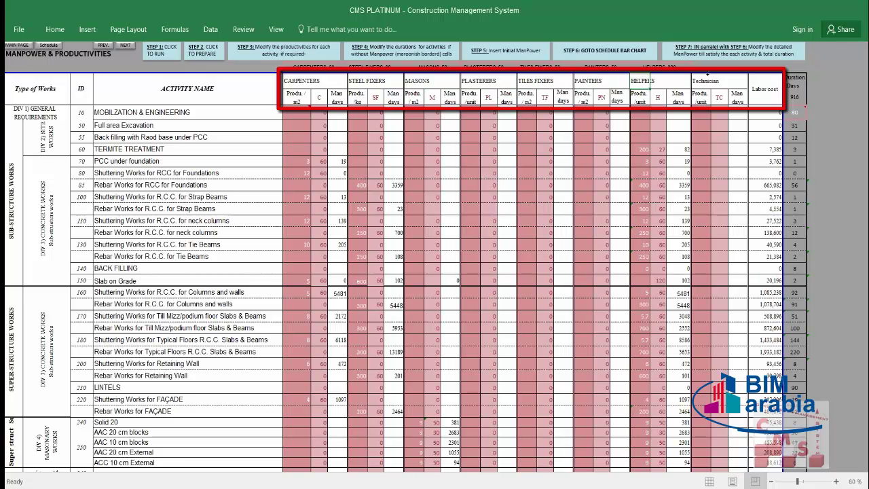
left_click(702, 82)
left_click(112, 134)
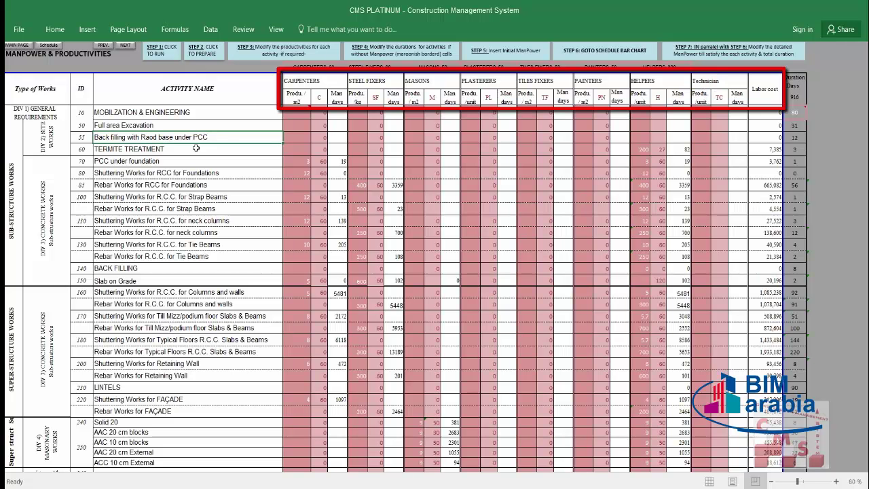
left_click(135, 173)
left_click(129, 197)
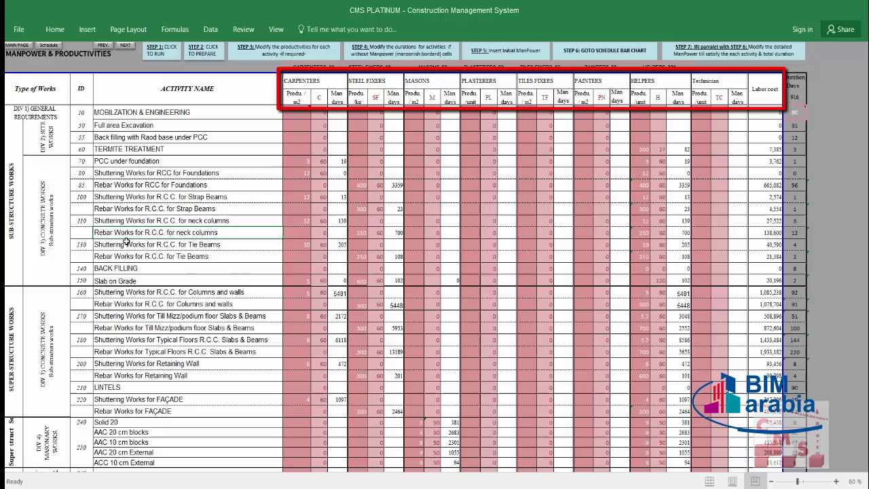
left_click(303, 199)
left_click(358, 209)
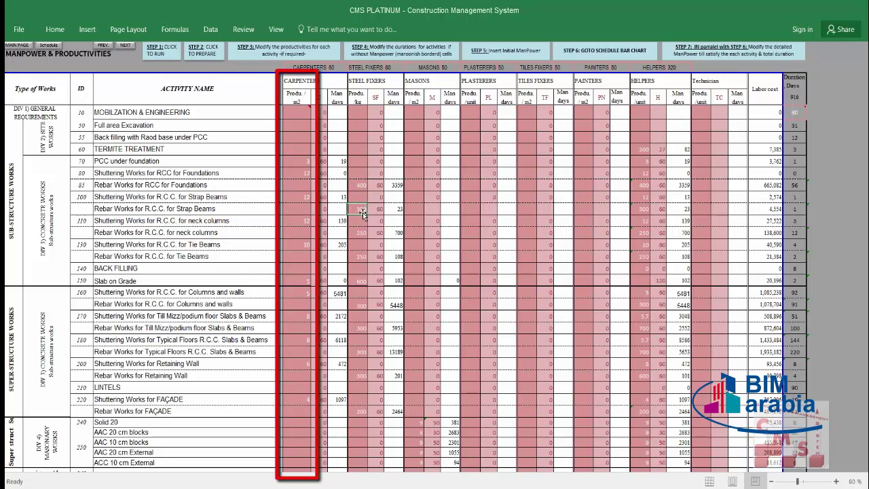
left_click(302, 221)
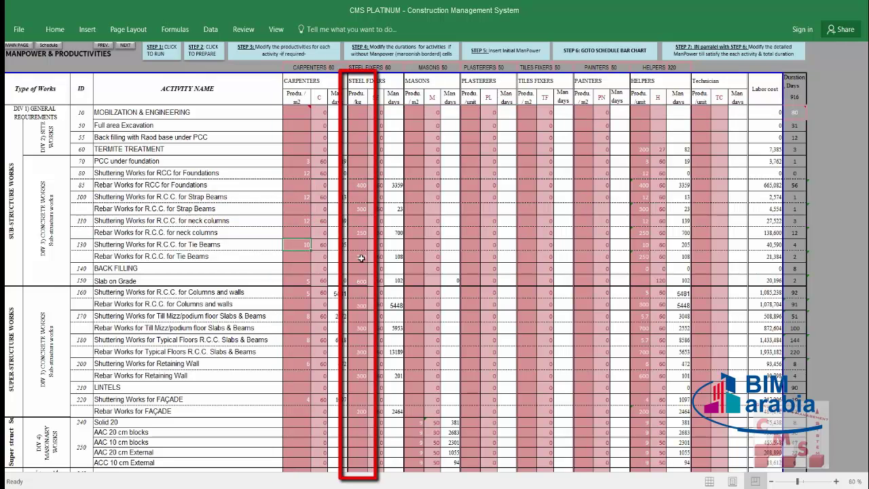
left_click(358, 258)
left_click(299, 292)
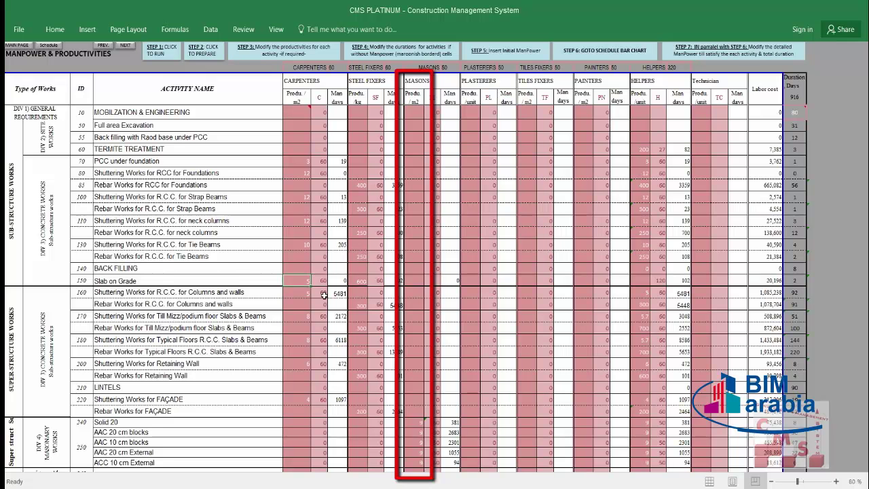
left_click(359, 305)
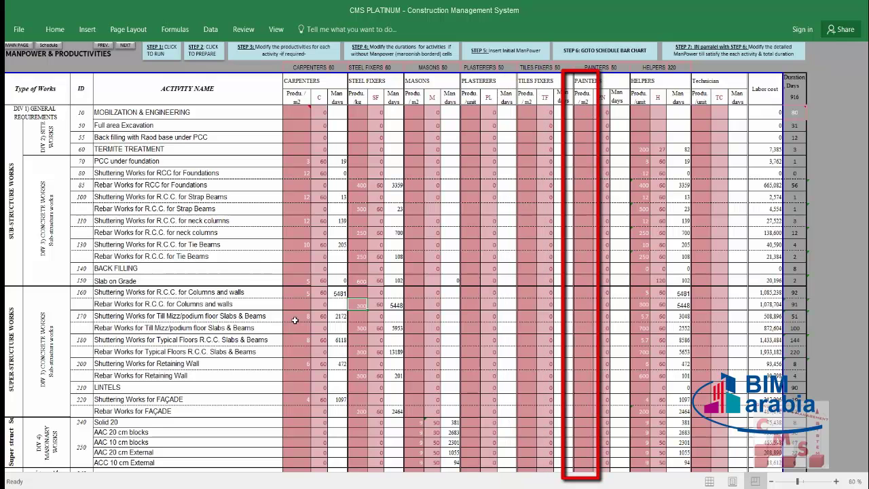
left_click(296, 318)
left_click(309, 292)
left_click(359, 232)
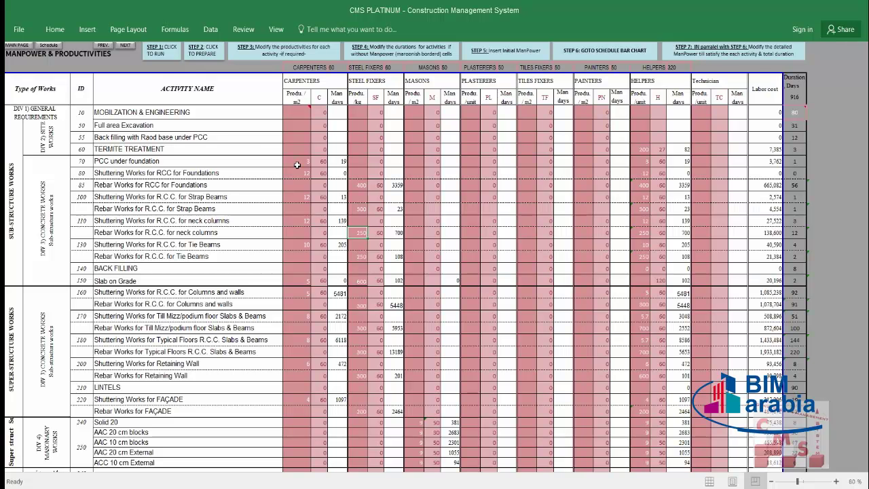
left_click_drag(297, 165, 527, 443)
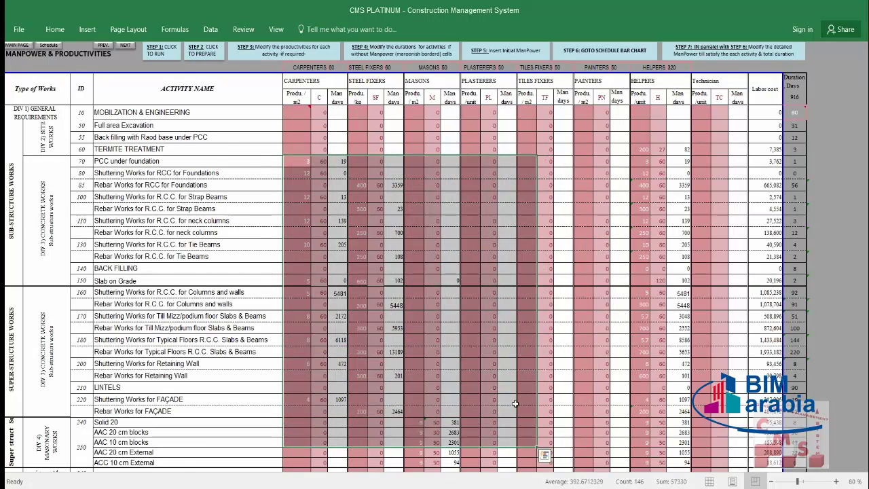
scroll(320, 179, "down", 1)
scroll(320, 179, "up", 1)
Review Typical Floors slab shuttering in row 180, comparing carpenters and helpers productivity.
left_click(178, 173)
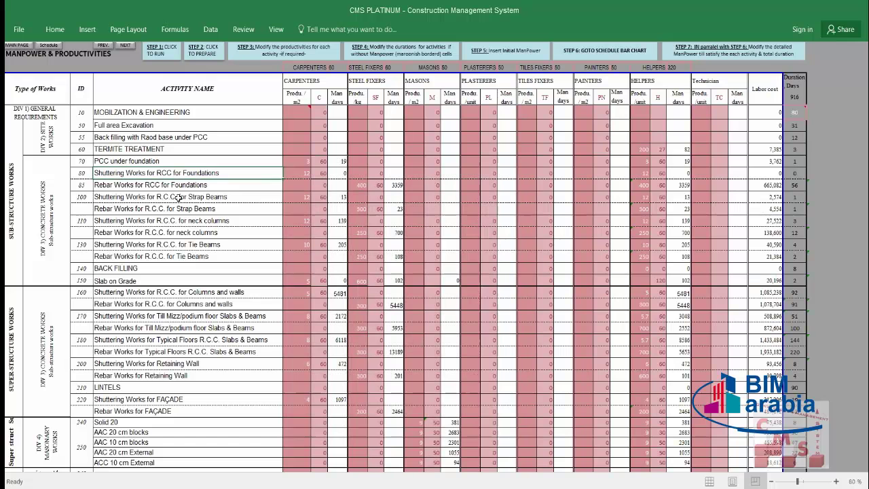
left_click(177, 197)
left_click(170, 224)
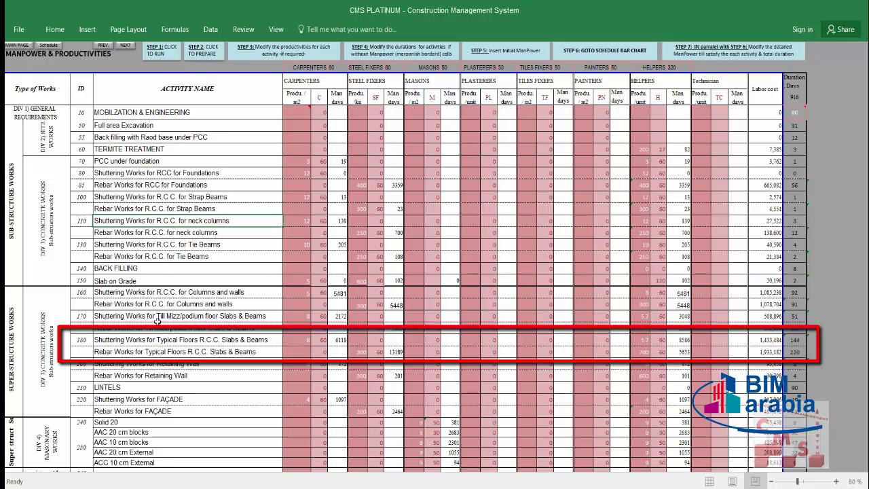
left_click(200, 341)
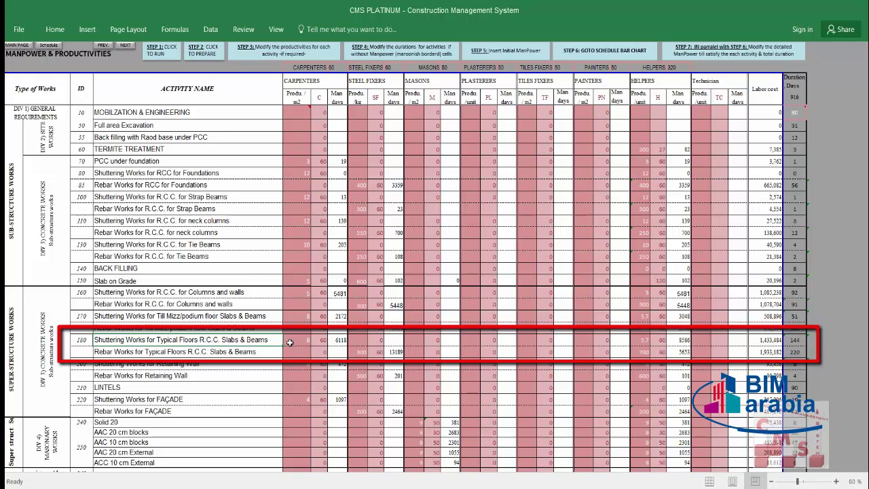
left_click(297, 340)
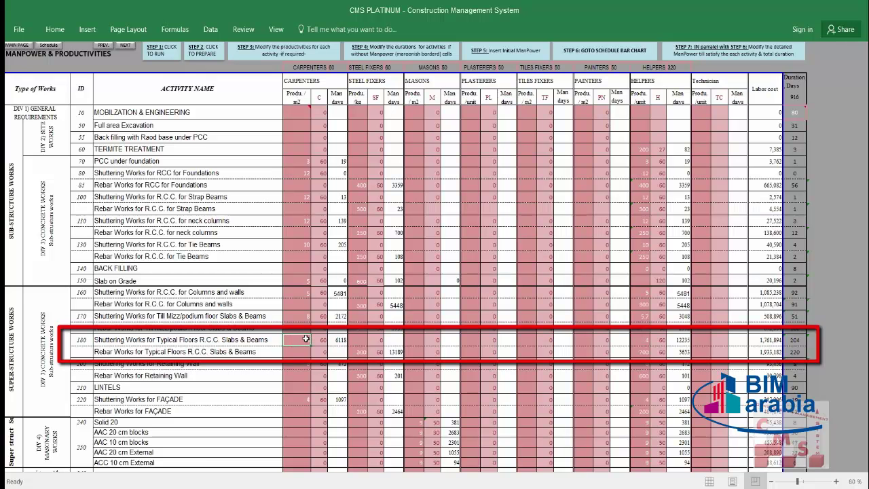
left_click(640, 340)
left_click(285, 341)
left_click(641, 341)
left_click(297, 339)
Inspect the columns-and-walls rebar row and the steel fixers and carpenters productivity columns.
left_click(259, 304)
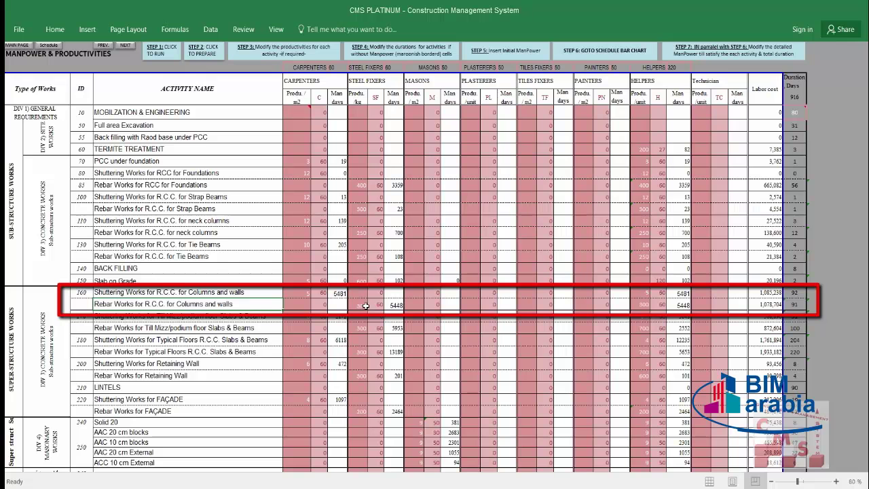
left_click(362, 305)
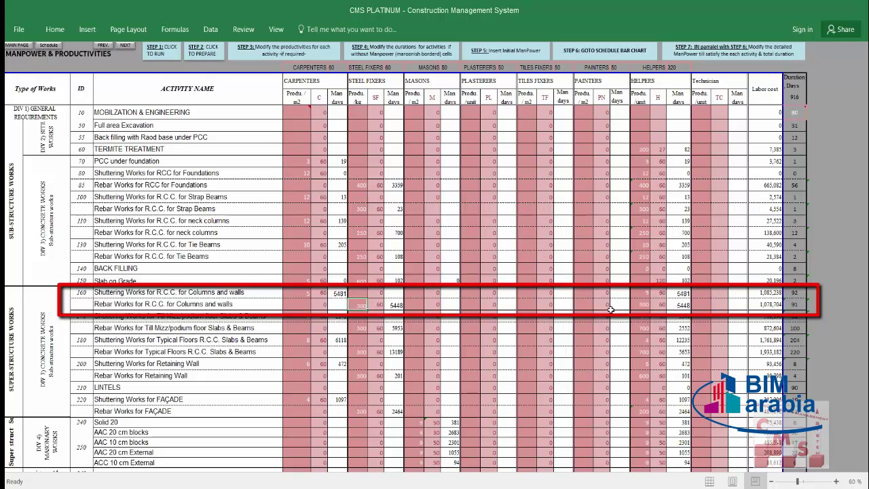
key("Right")
key("Right")
key("Right")
key("Right")
key("Right")
key("Right")
key("Right")
left_click(642, 305)
left_click(640, 305)
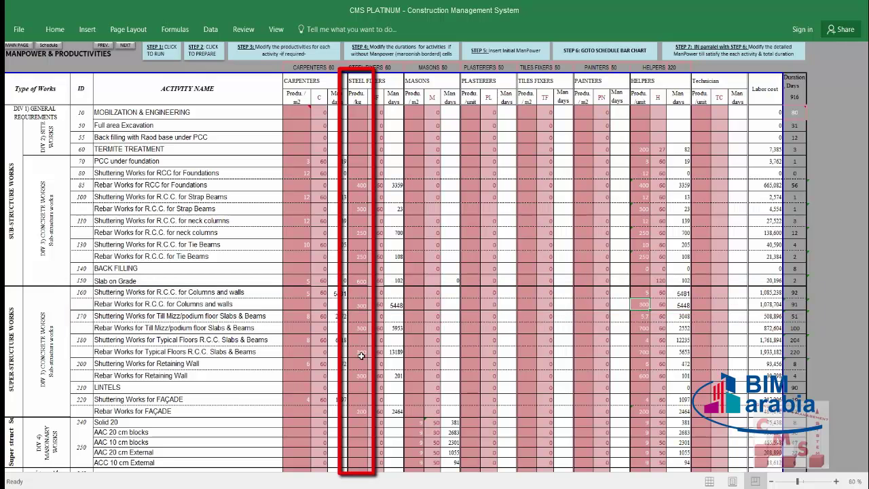
mouse_move(360, 400)
left_mouse_down()
mouse_move(361, 185)
mouse_move(359, 411)
left_mouse_up()
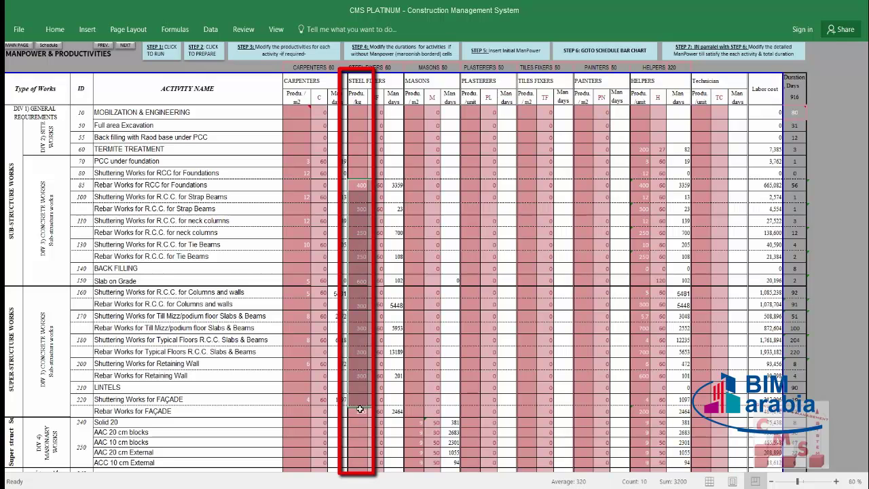
left_click_drag(298, 160, 296, 402)
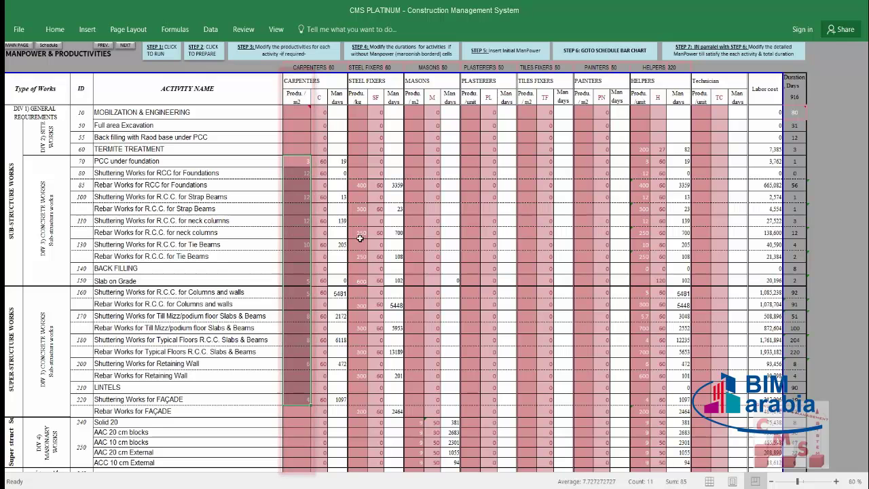
Set columns-and-walls rebar steel fixers productivity to 200, unlocking the cell with the password.
left_click(360, 304)
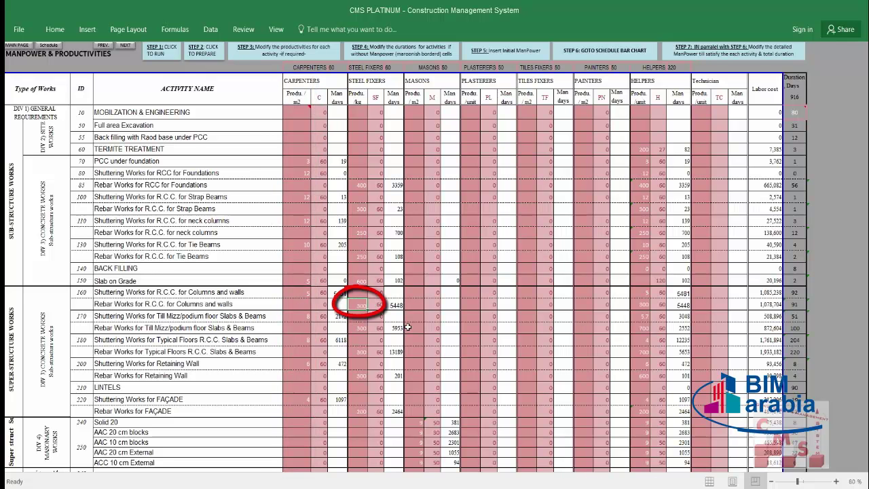
type("30")
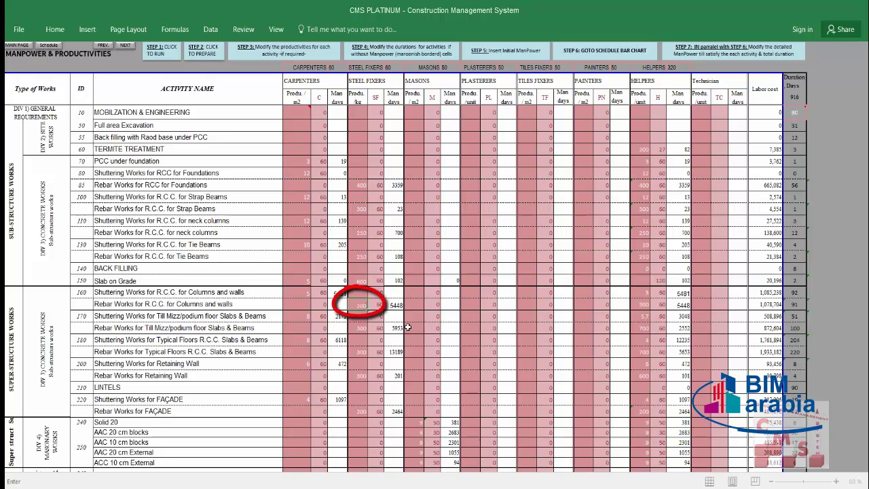
key("Return")
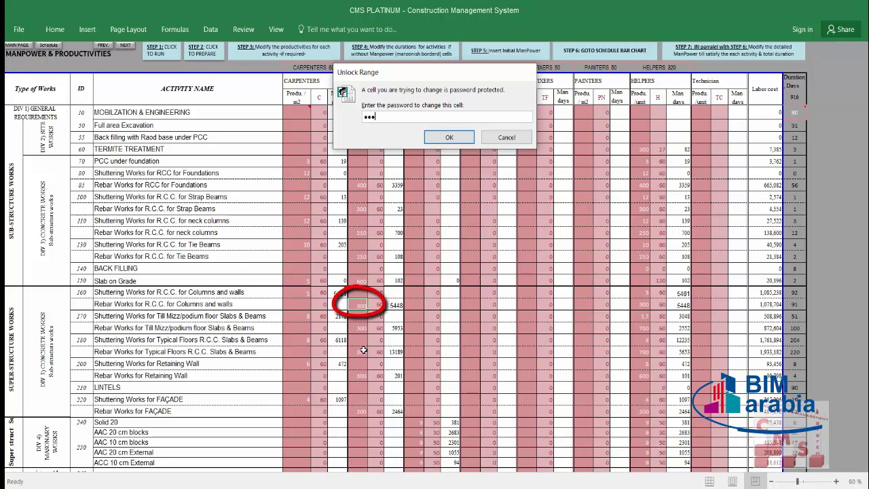
key("Return")
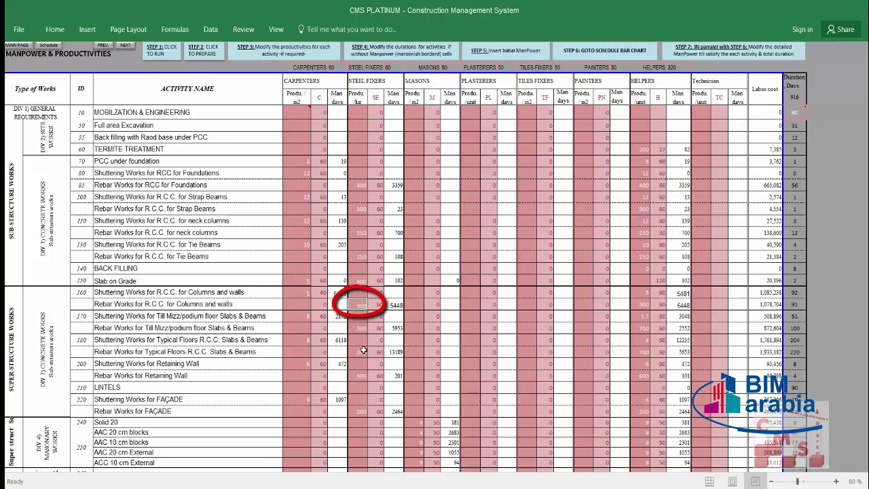
type("3")
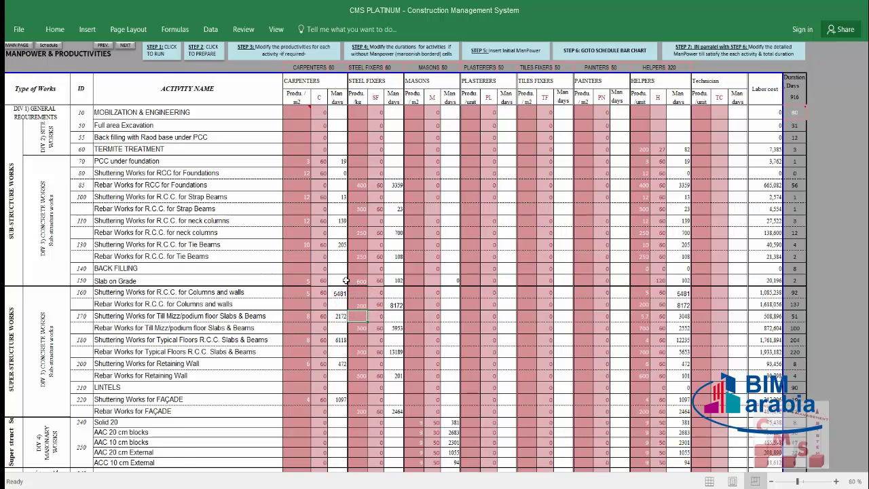
scroll(271, 294, "down", 4)
left_click(191, 292)
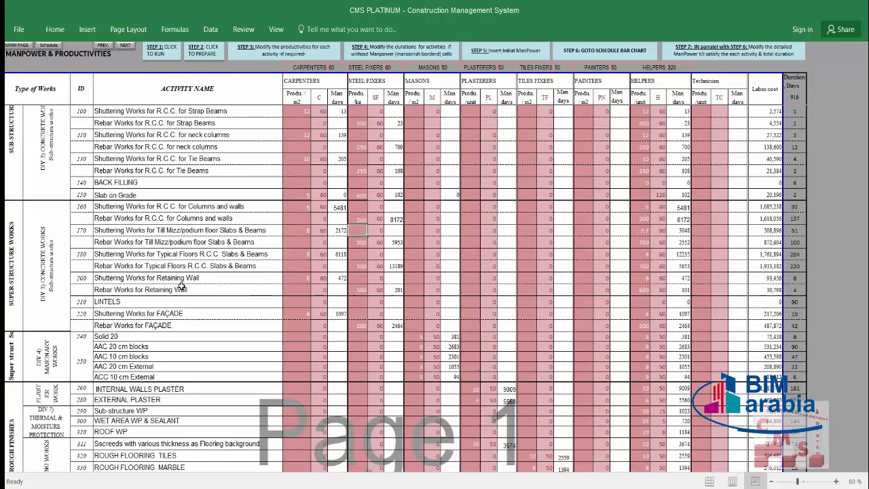
left_click_drag(192, 211, 181, 385)
scroll(182, 385, "down", 2)
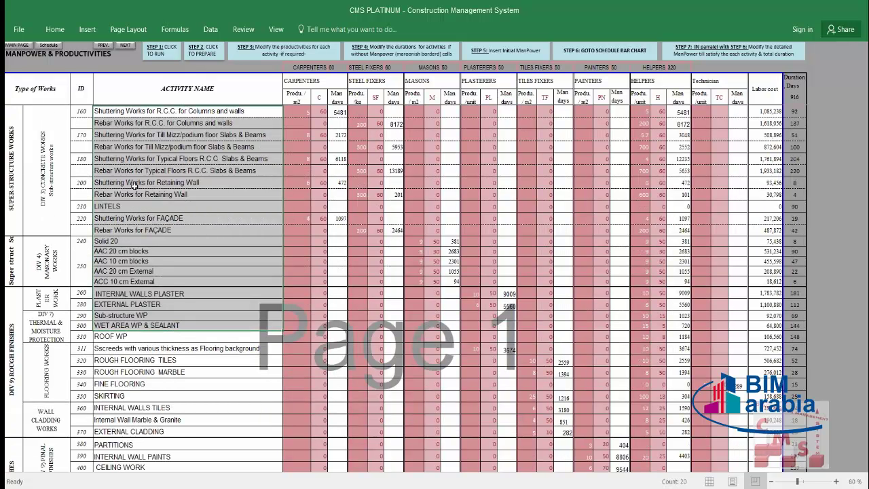
scroll(180, 126, "down", 4)
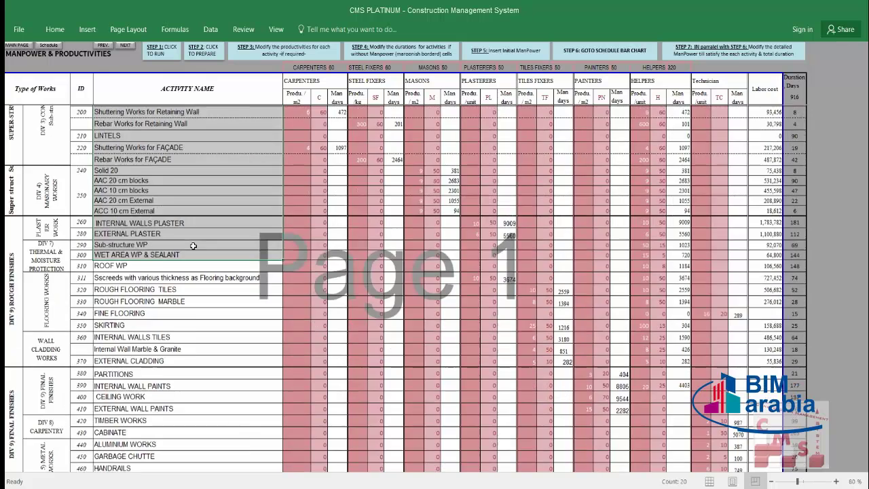
scroll(260, 277, "up", 8)
scroll(260, 277, "up", 1)
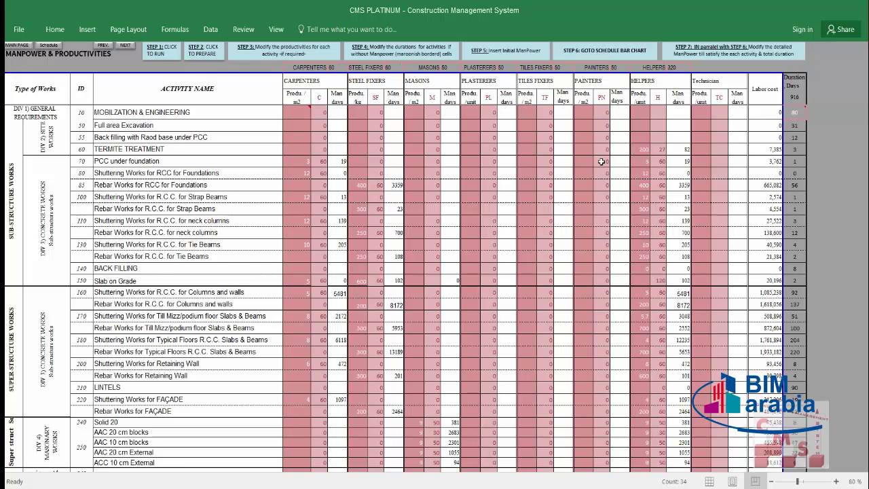
left_click(200, 115)
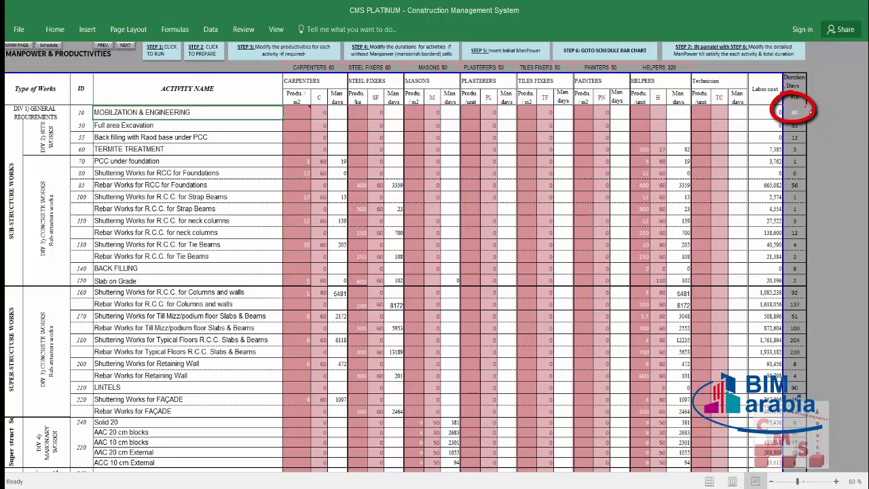
Enter 90 as the MOBILZATION & ENGINEERING duration in days.
mouse_move(800, 115)
left_click(794, 112)
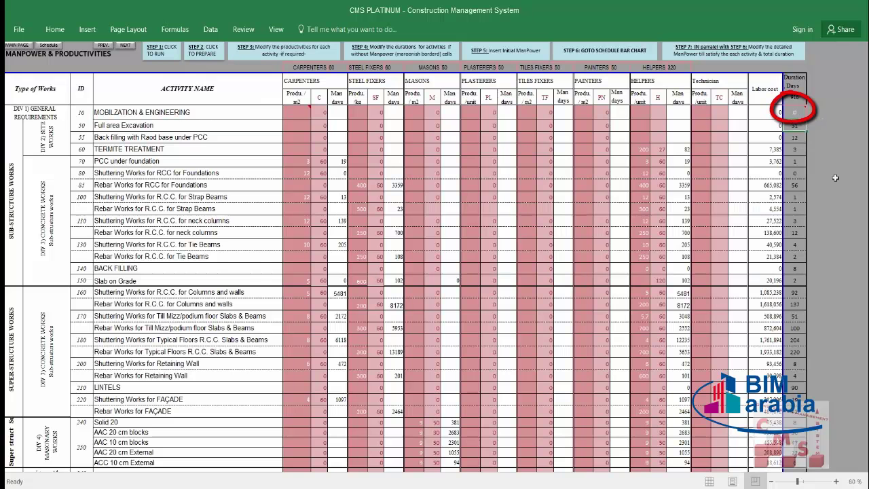
key("Up")
type("90")
key("Return")
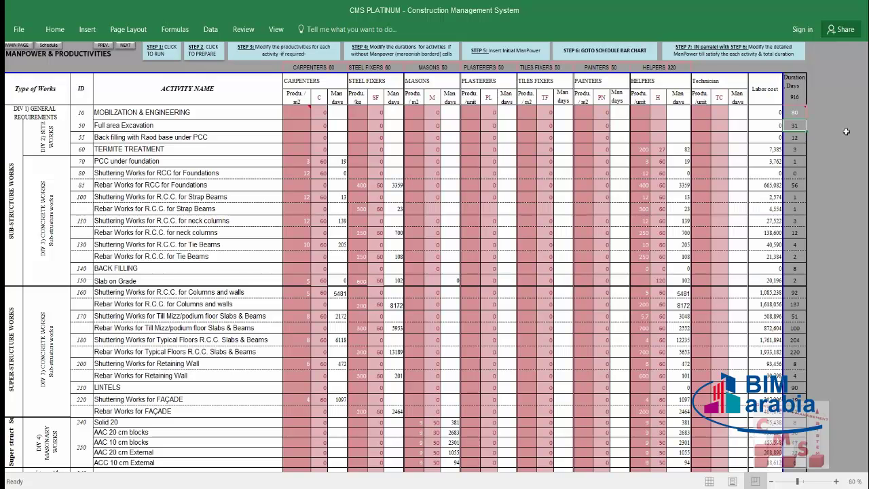
left_click(796, 112)
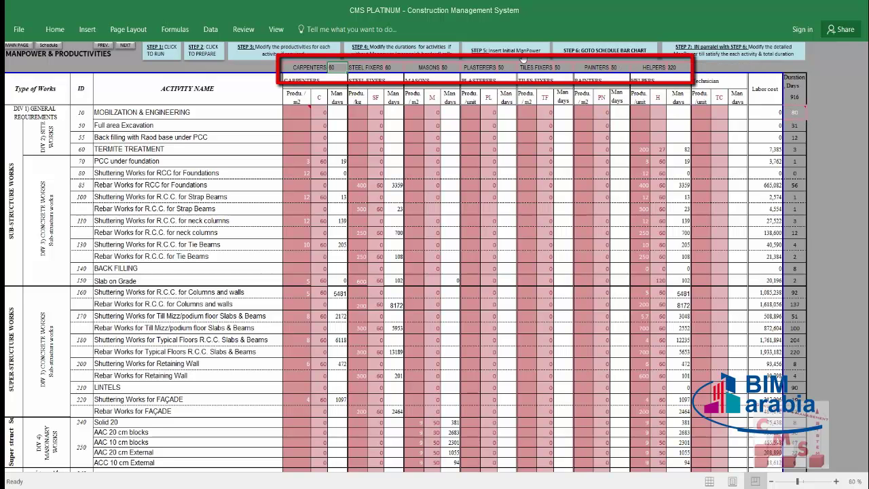
Set the carpenters crew to 50 and the masons crew to 40.
left_click(336, 68)
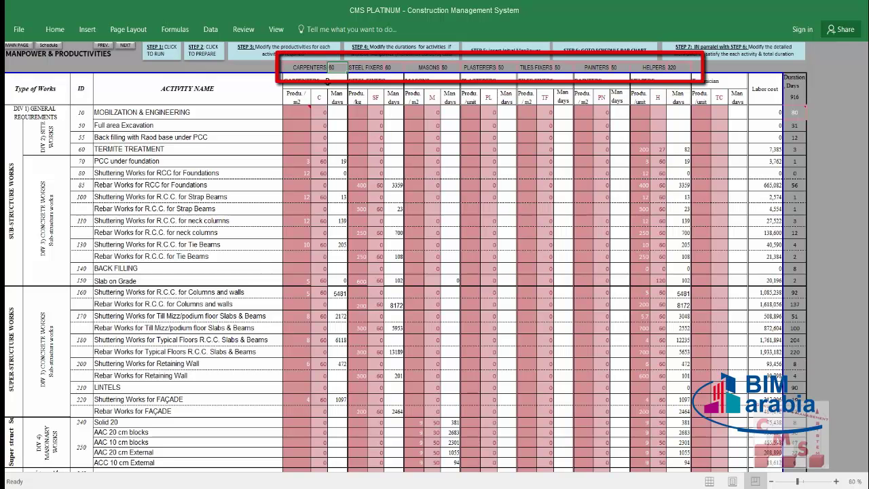
type("50")
key("Return")
left_click(445, 68)
type("40")
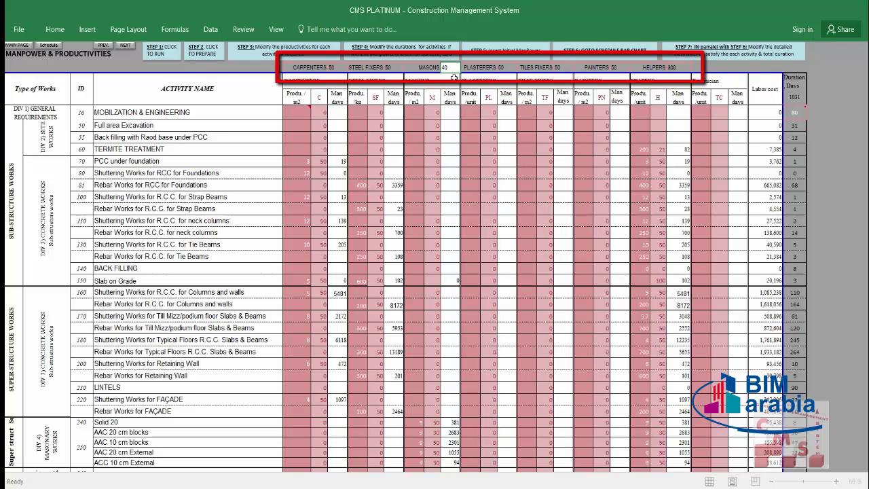
key("Return")
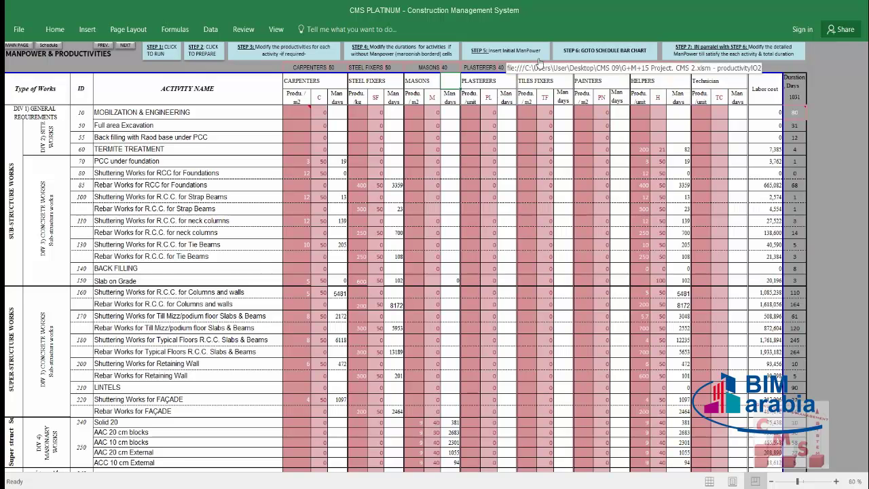
Go to the schedule bar chart and run the Time Schedule's STEP 1.
left_click(620, 58)
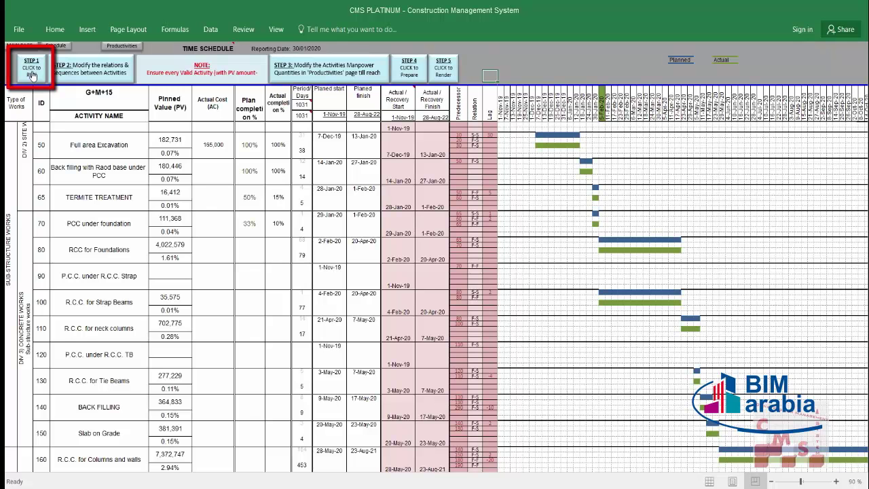
left_click(32, 70)
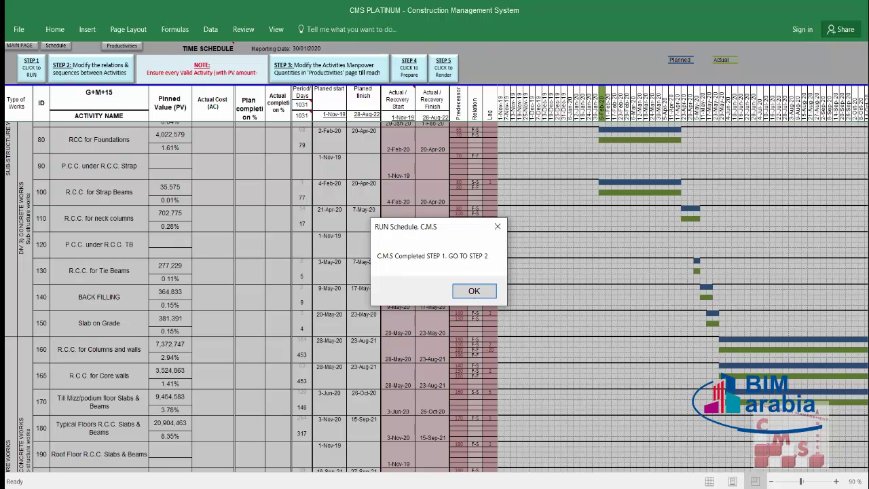
Dismiss the Step 1 message, run STEP 2 Prepare, and acknowledge the schedule-ready message.
left_click(473, 294)
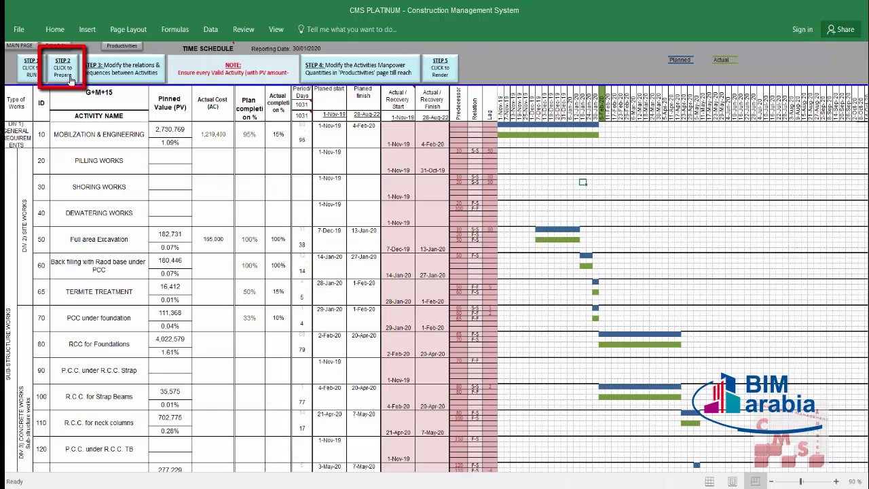
left_click(64, 72)
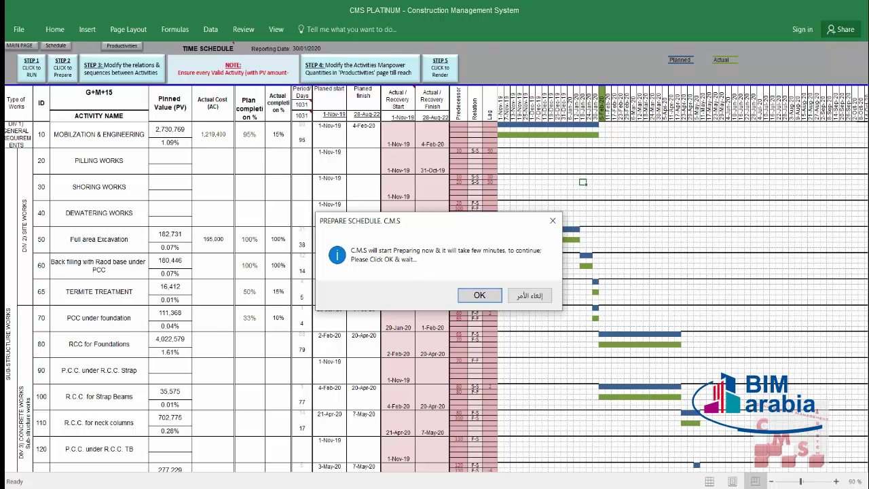
key("Return")
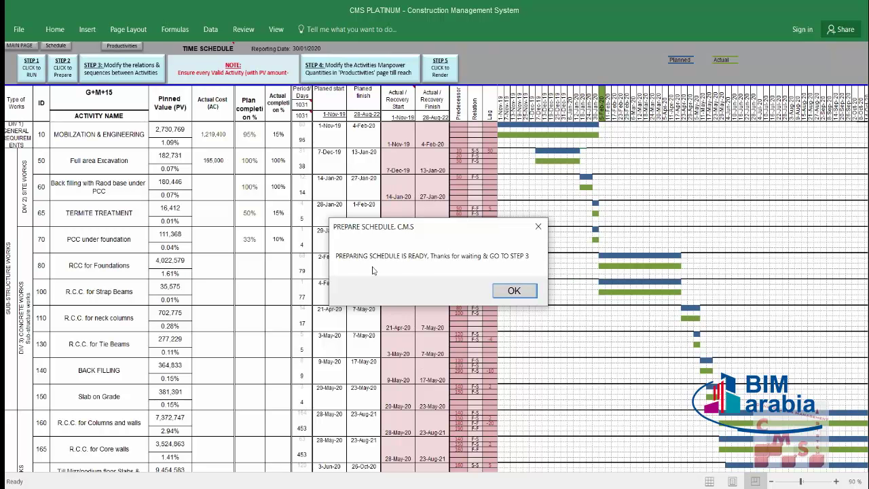
left_click(515, 290)
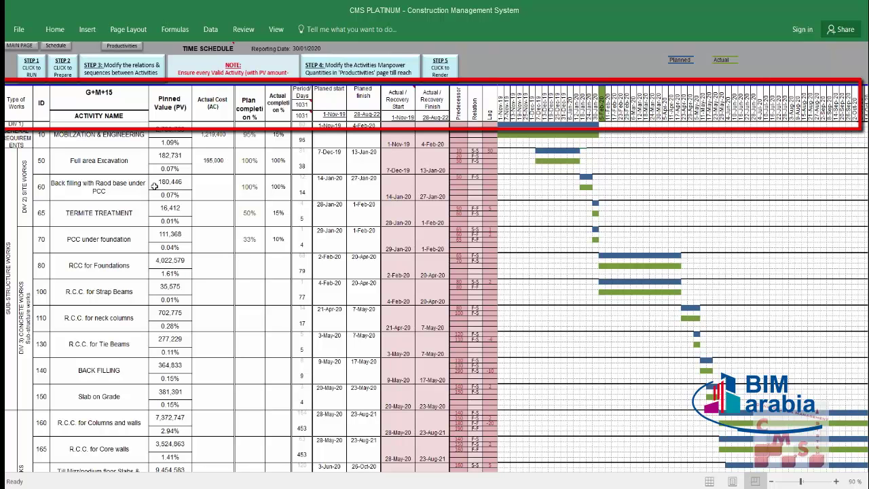
left_click(27, 103)
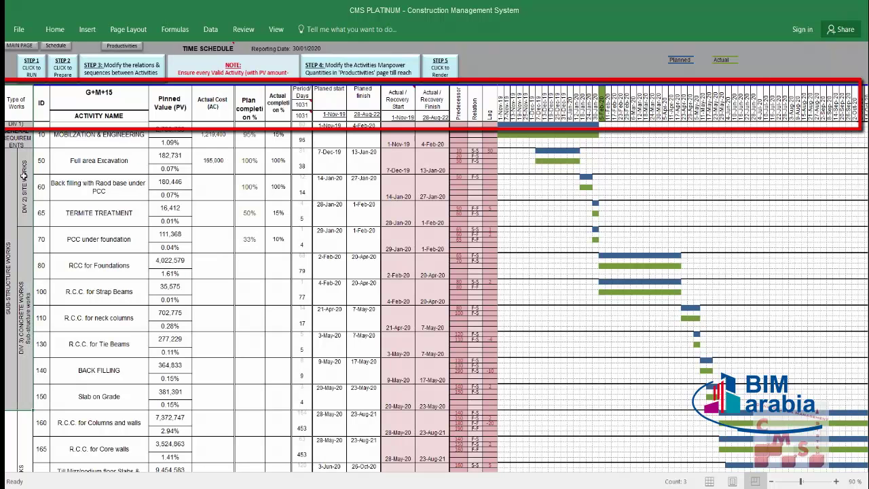
left_click_drag(44, 103, 42, 163)
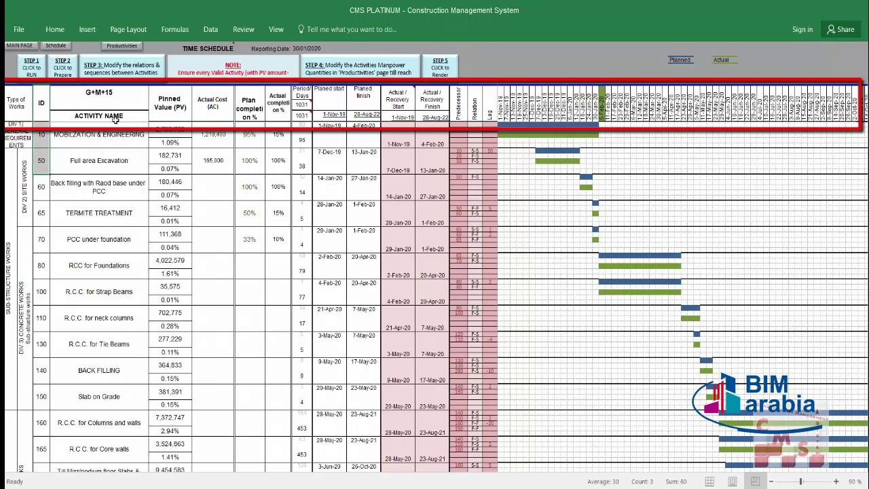
left_click_drag(115, 117, 133, 179)
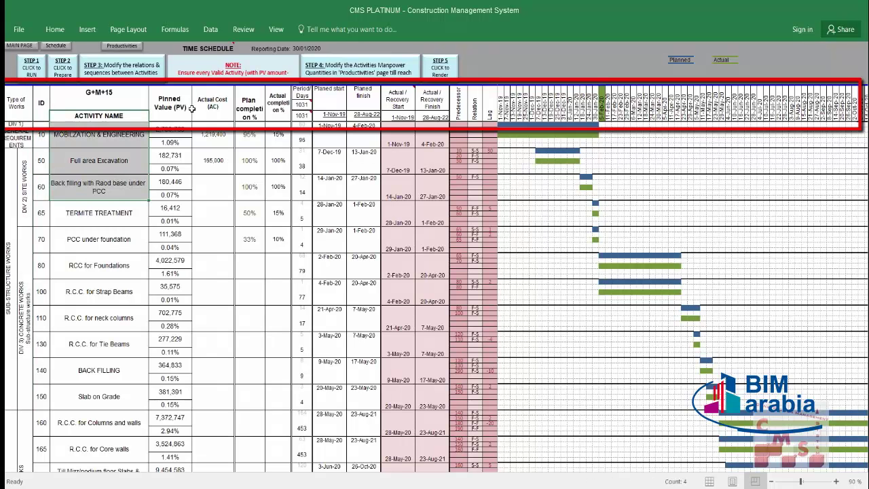
left_click_drag(180, 102, 169, 160)
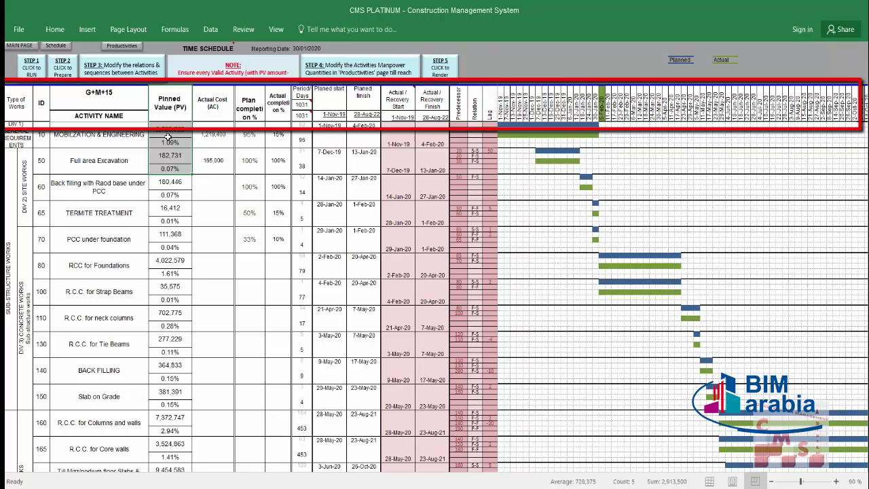
left_click(169, 156)
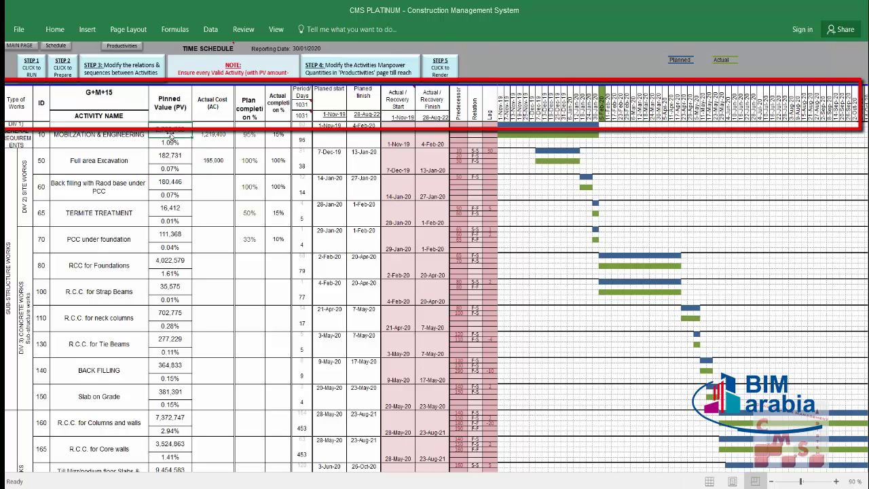
left_click(165, 180)
left_click(173, 207)
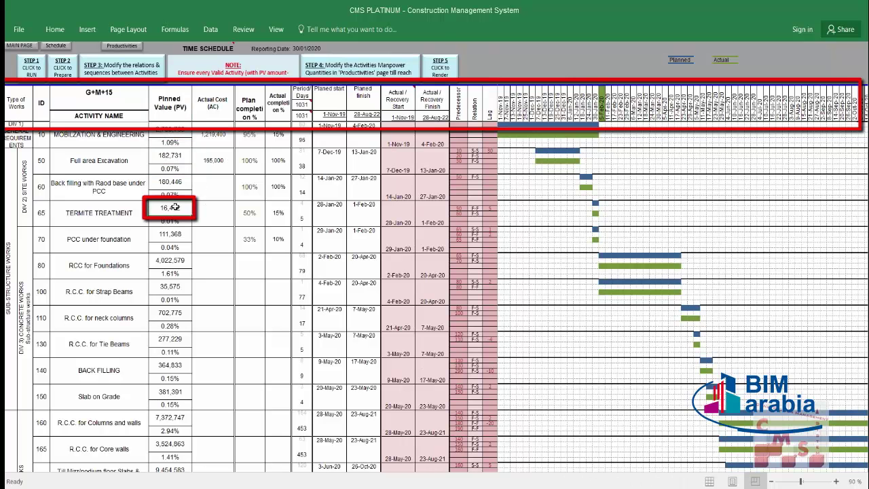
left_click(173, 234)
left_click(173, 265)
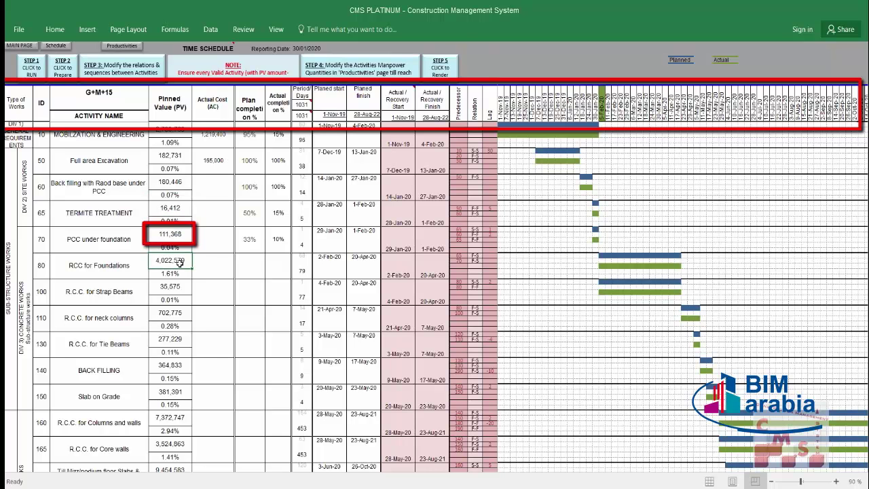
left_click(178, 289)
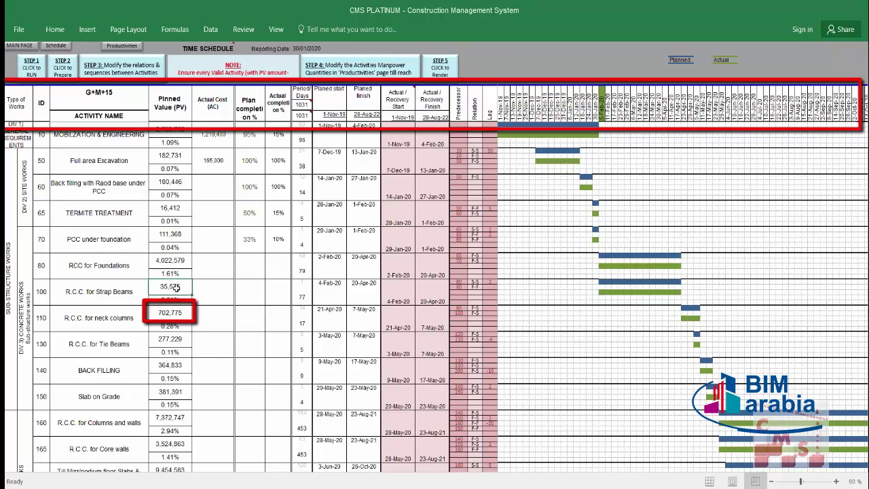
left_click(177, 299)
left_click(178, 273)
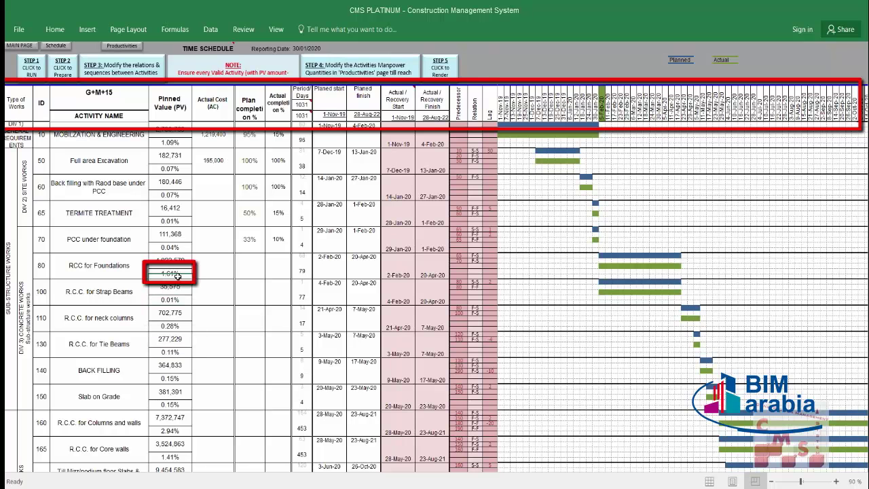
left_click(179, 247)
left_click(178, 223)
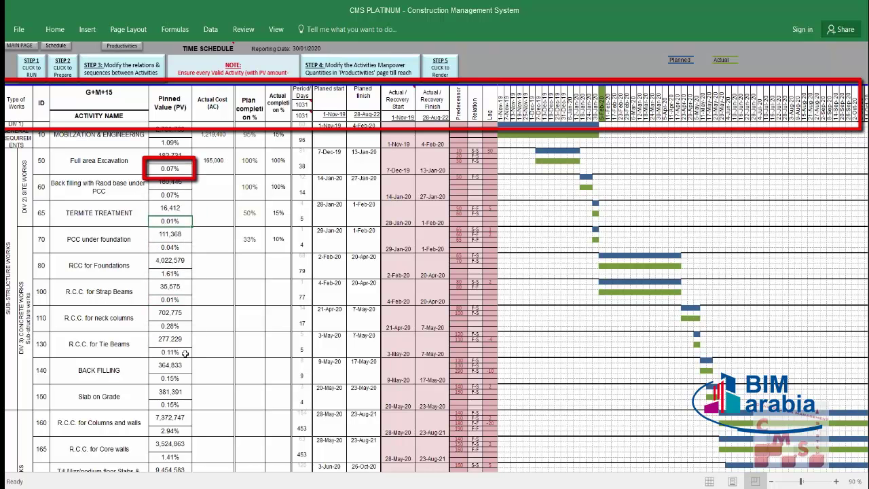
left_click(176, 249)
left_click(177, 275)
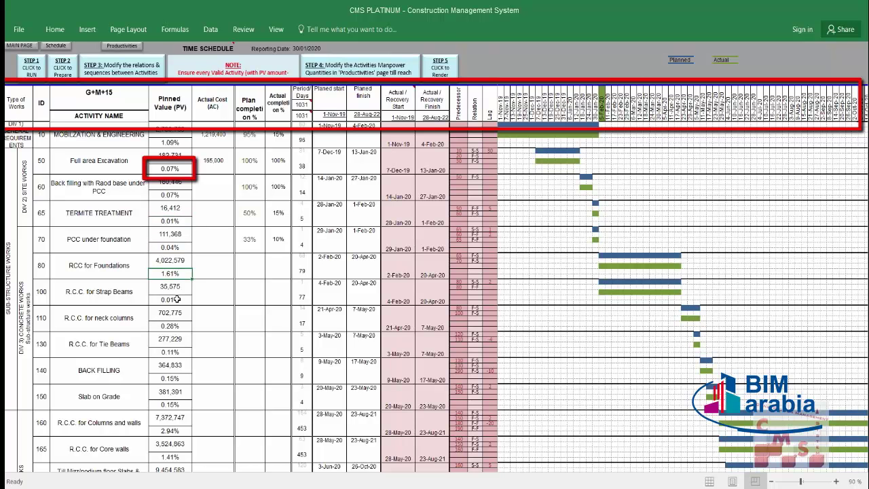
left_click(176, 299)
left_click(176, 326)
left_click(177, 352)
left_click(129, 315)
left_click(130, 343)
left_click(131, 366)
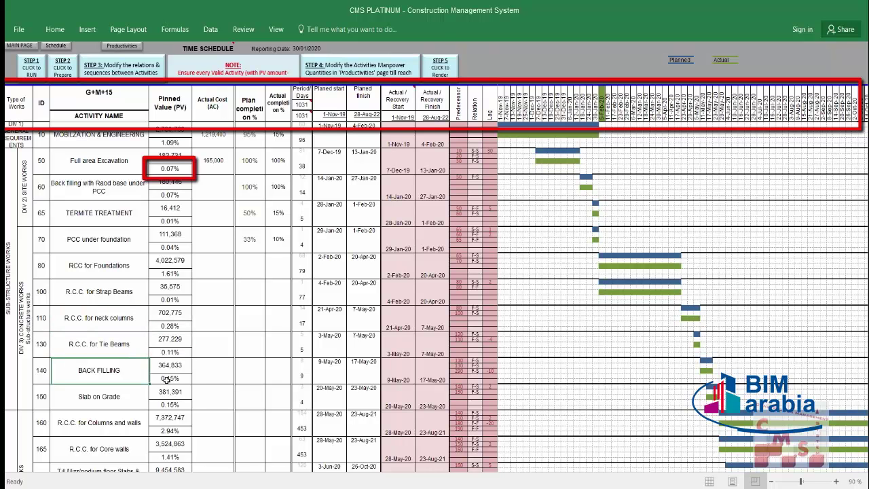
left_click(166, 379)
left_click(152, 406)
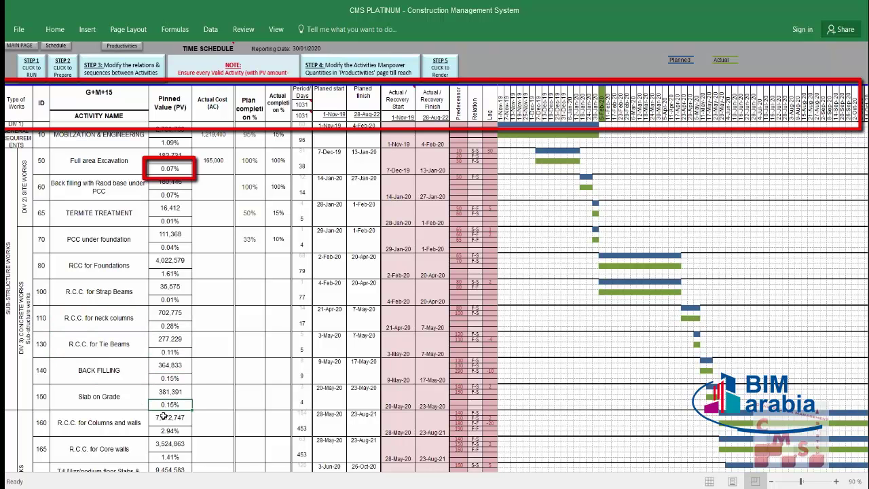
left_click(164, 431)
left_click(137, 428)
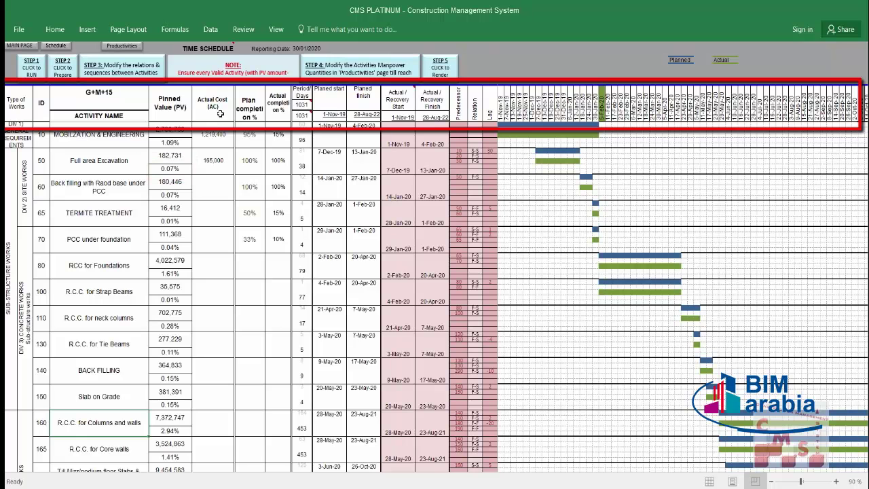
mouse_move(218, 110)
left_mouse_down()
mouse_move(279, 106)
mouse_move(221, 104)
mouse_move(288, 107)
left_mouse_up()
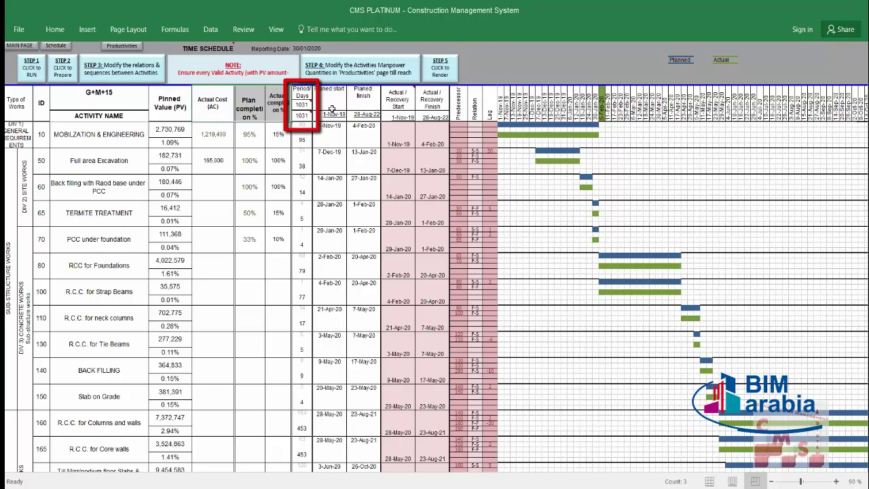
left_click_drag(301, 104, 298, 153)
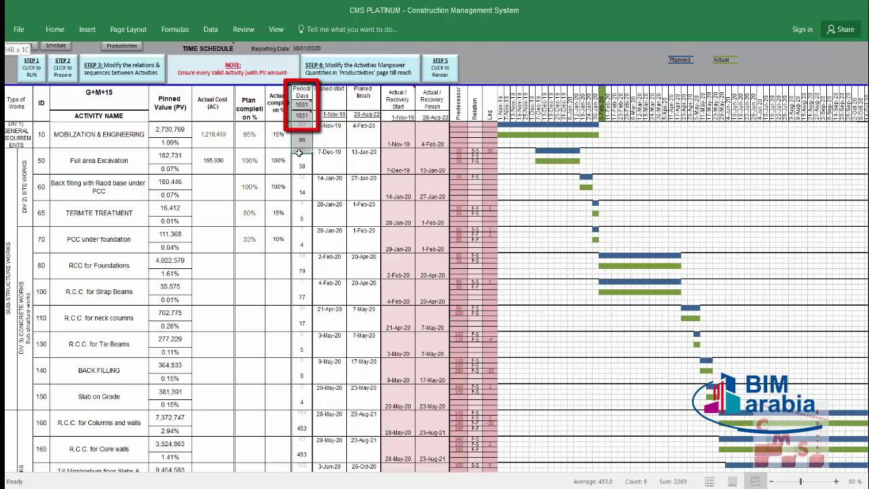
left_click(302, 105)
mouse_move(298, 117)
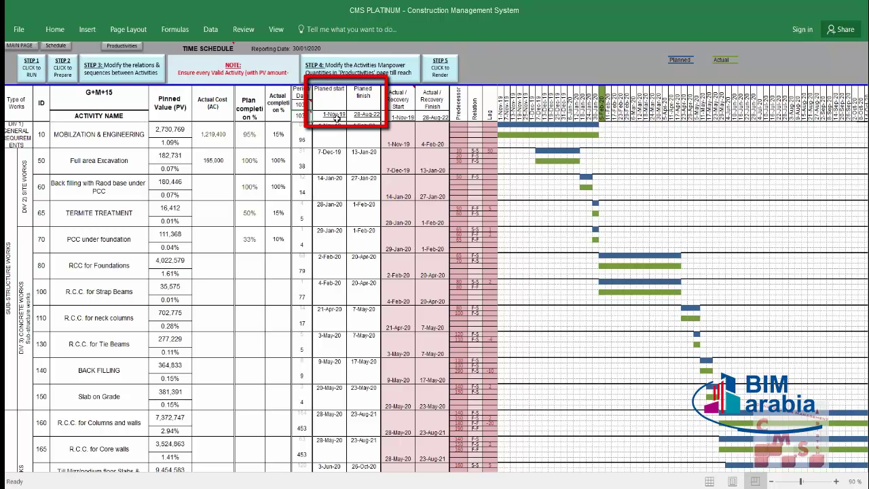
left_click_drag(335, 116, 362, 117)
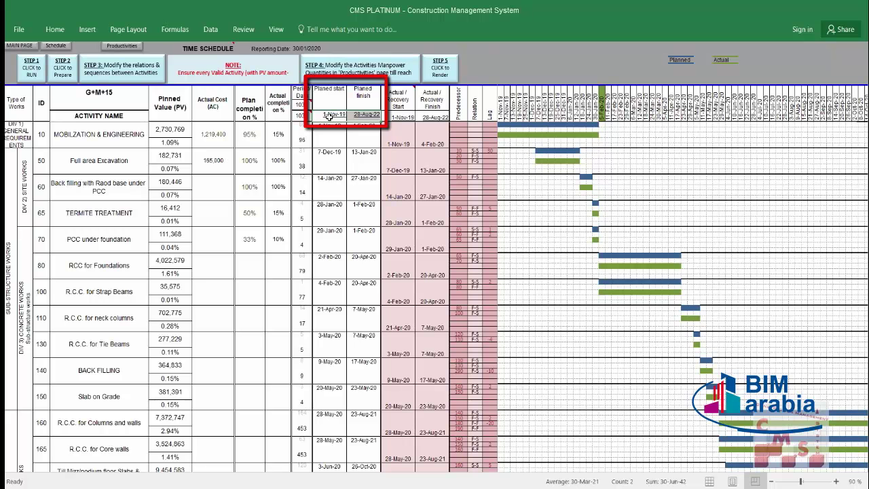
left_click_drag(395, 117, 432, 117)
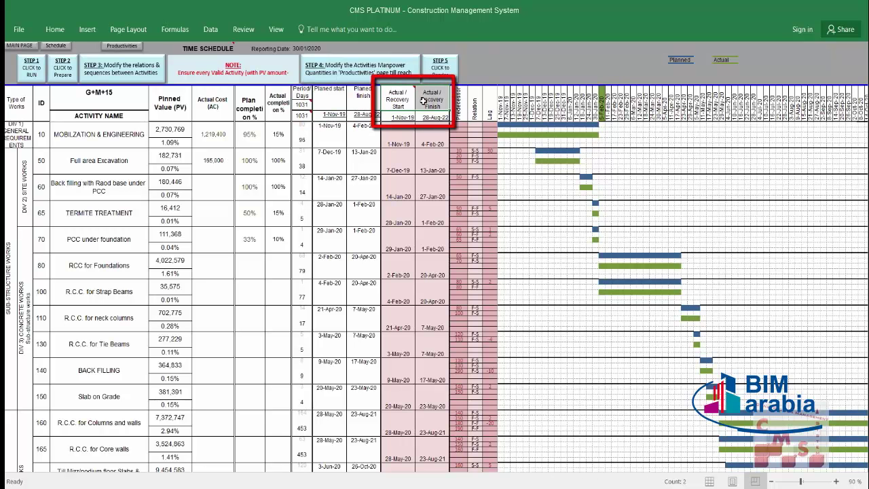
mouse_move(408, 102)
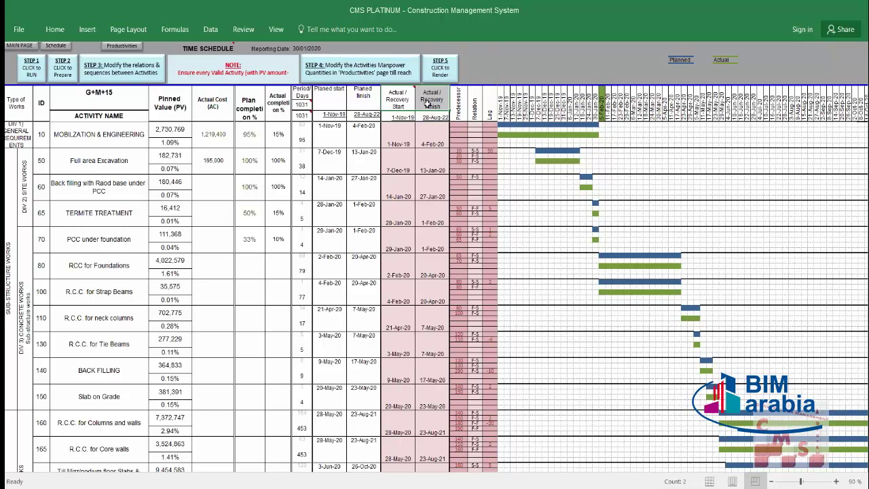
left_click_drag(460, 104, 486, 112)
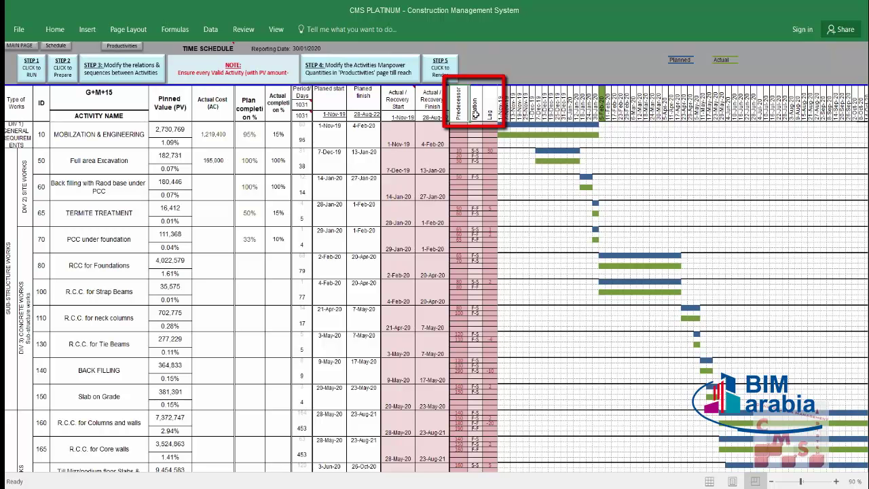
left_click(458, 113)
left_click(475, 112)
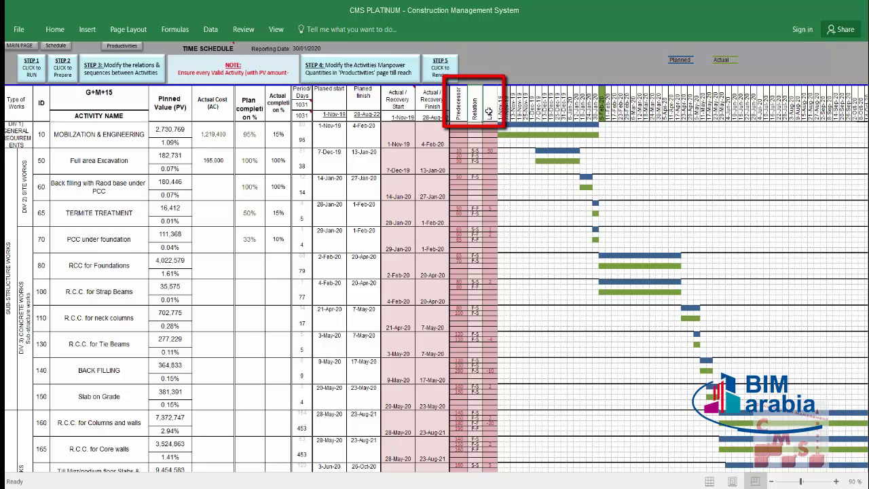
left_click(488, 112)
left_click_drag(459, 108, 490, 110)
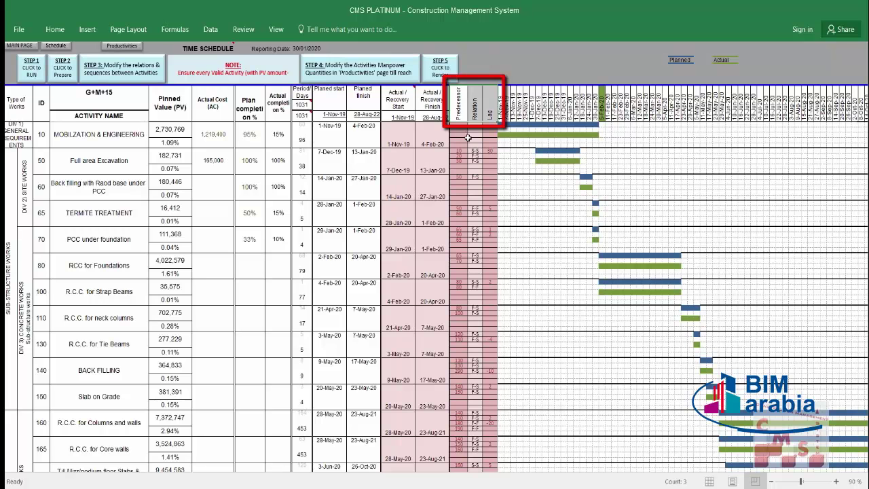
mouse_move(466, 115)
left_mouse_down()
mouse_move(486, 115)
mouse_move(477, 121)
left_mouse_up()
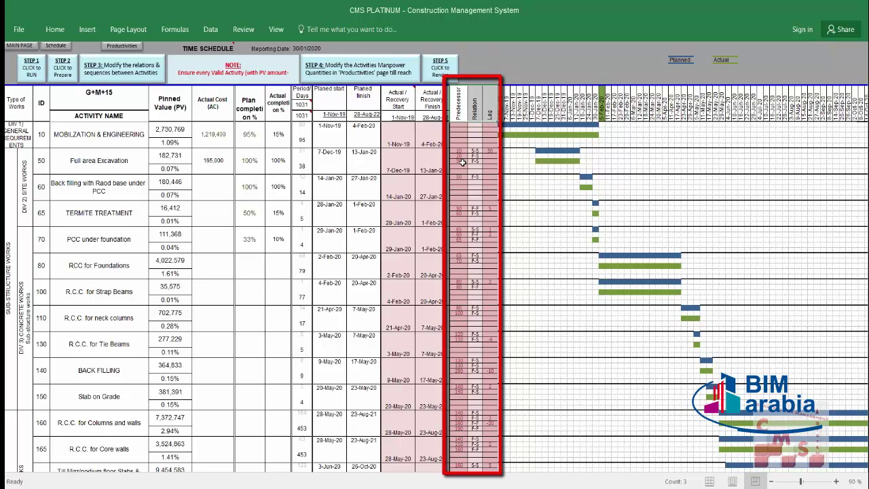
left_click_drag(493, 146, 491, 330)
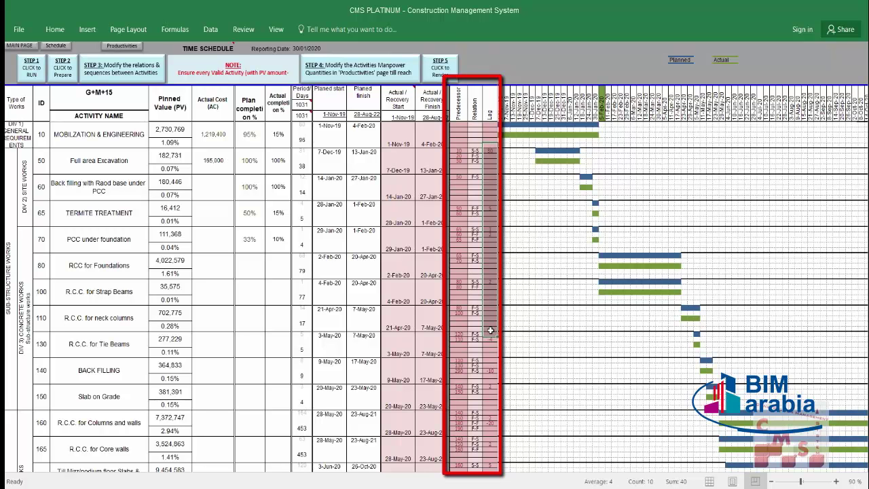
left_click(490, 330)
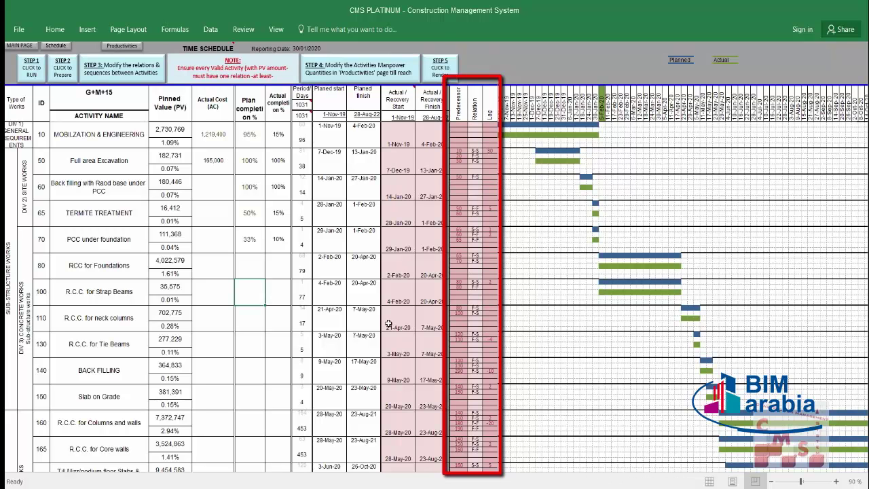
left_click(132, 313)
left_click(116, 368)
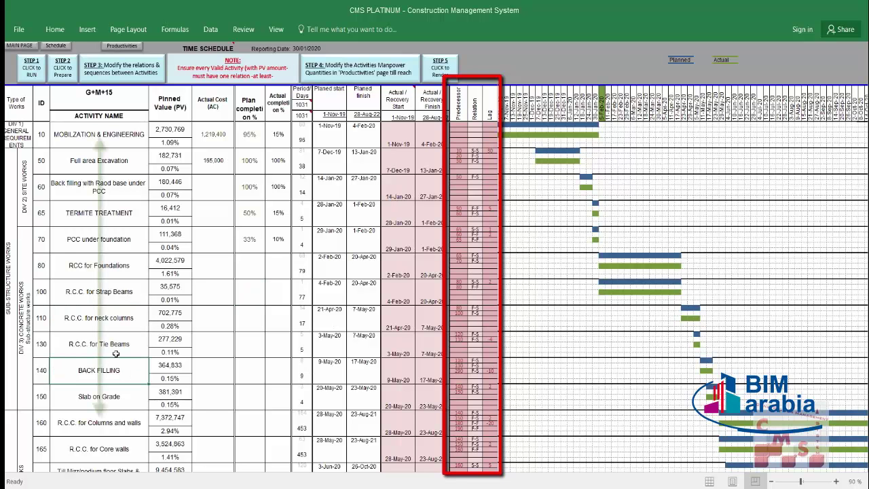
left_click(117, 324)
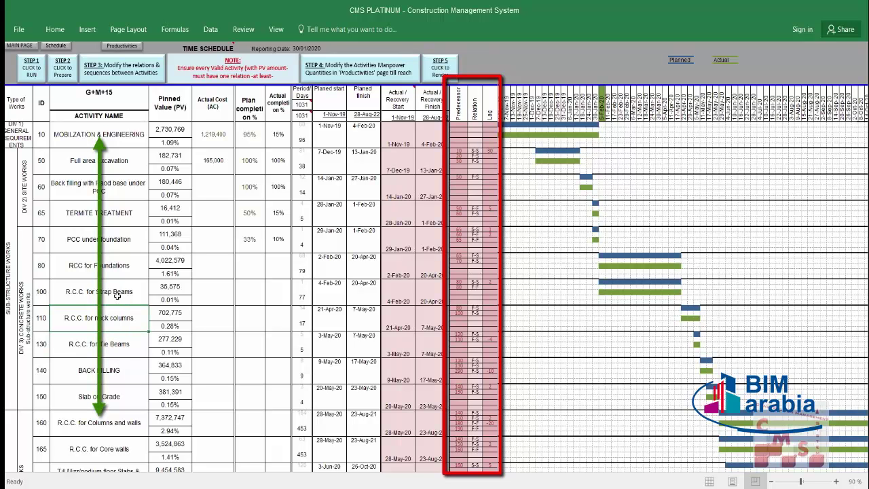
left_click(119, 243)
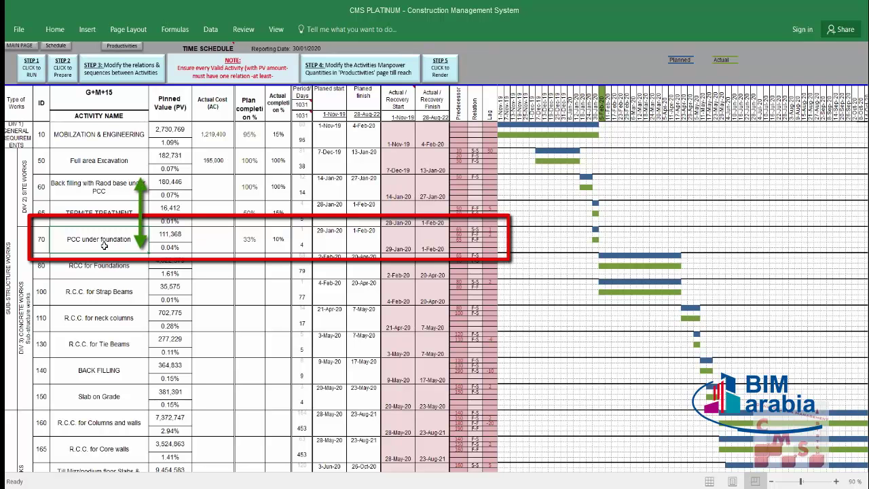
left_click(118, 190)
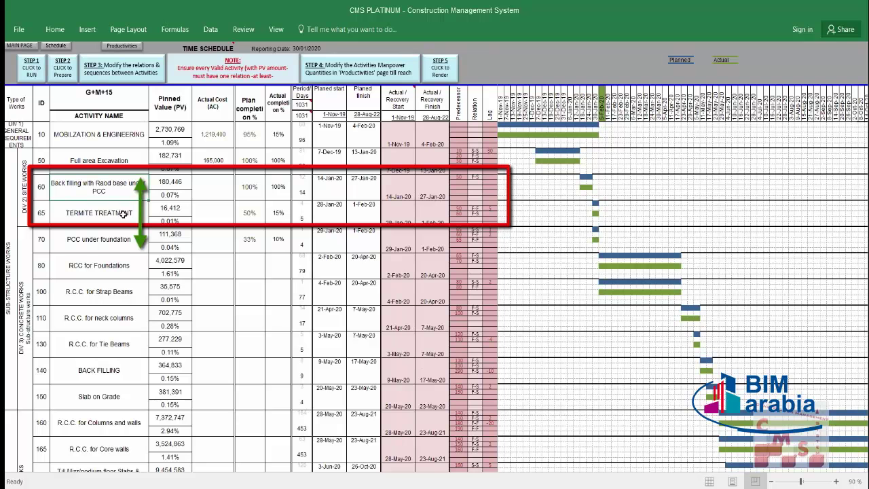
left_click(123, 212)
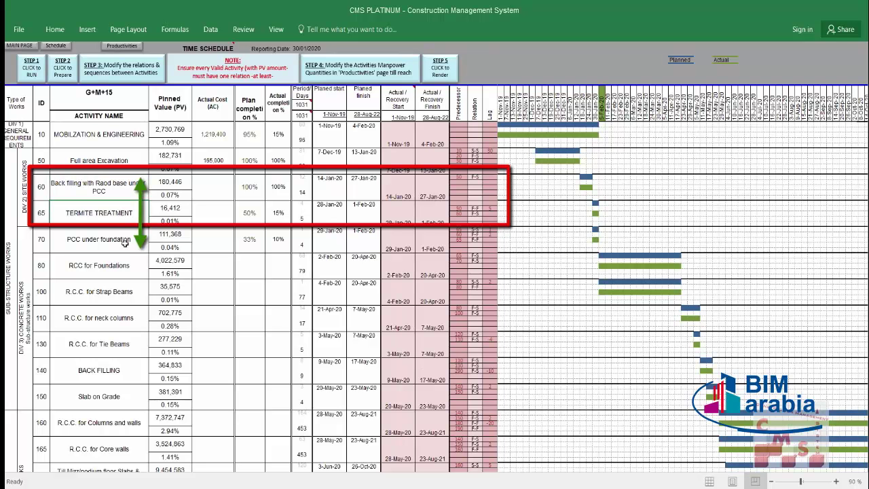
left_click(66, 242)
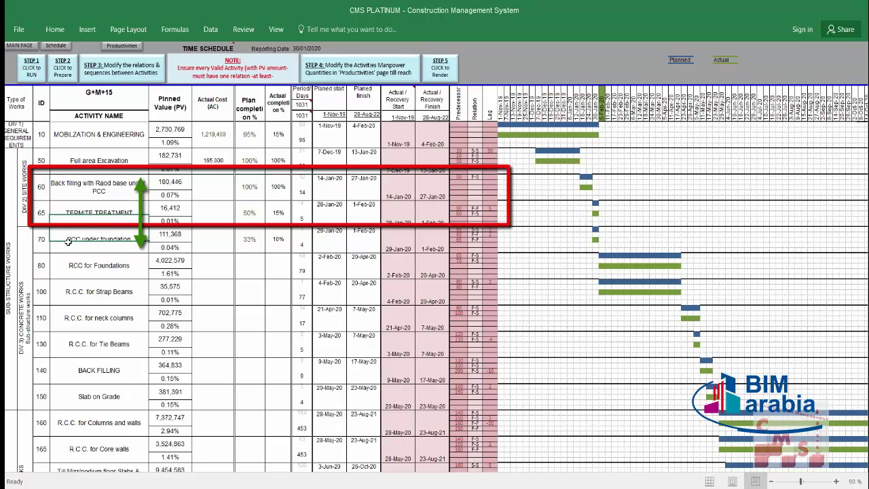
left_click(37, 246)
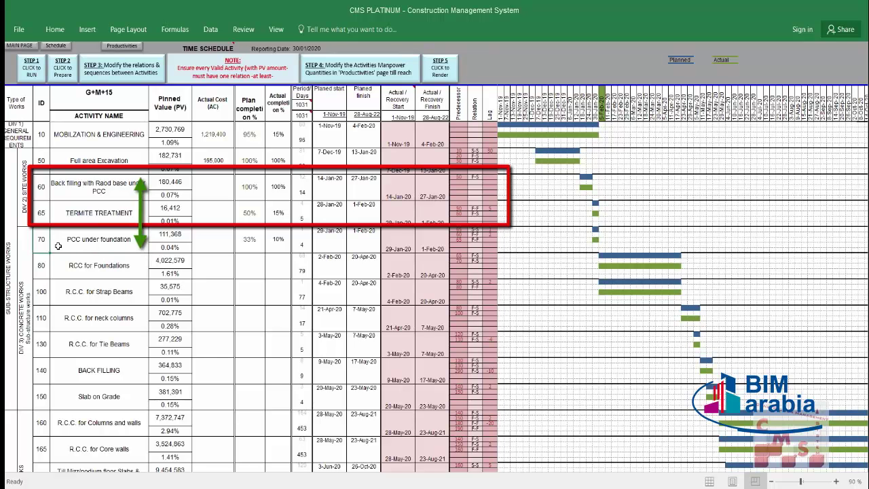
left_click(42, 214)
left_click(42, 188)
left_click(102, 220)
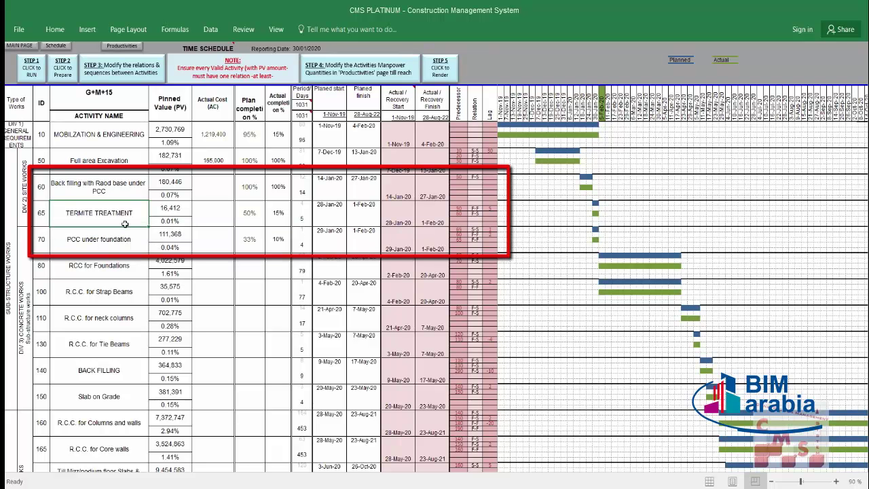
Enter predecessors 50 and 60 for activity 65 after reviewing the predecessor and relation columns.
left_click_drag(459, 125, 462, 210)
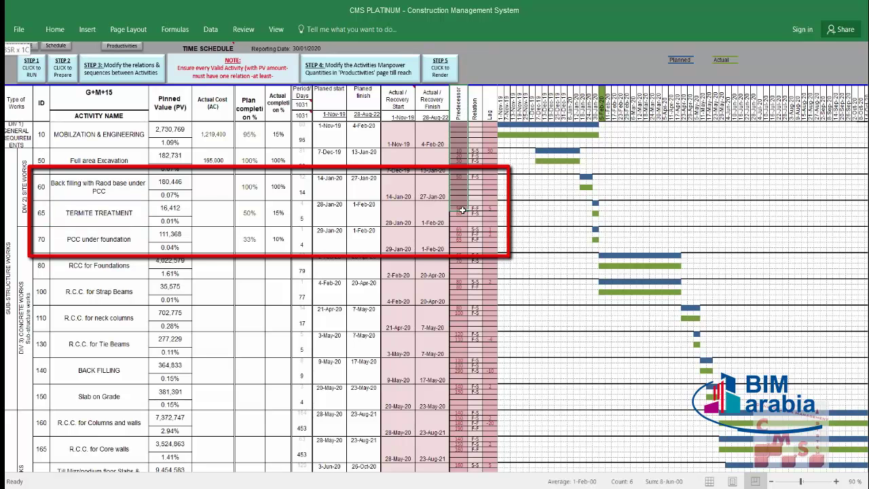
left_click_drag(476, 123, 490, 215)
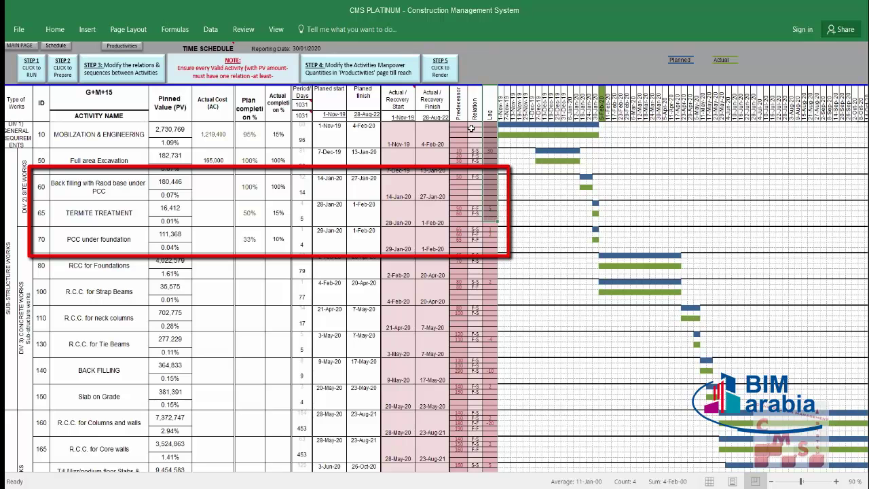
left_click(462, 152)
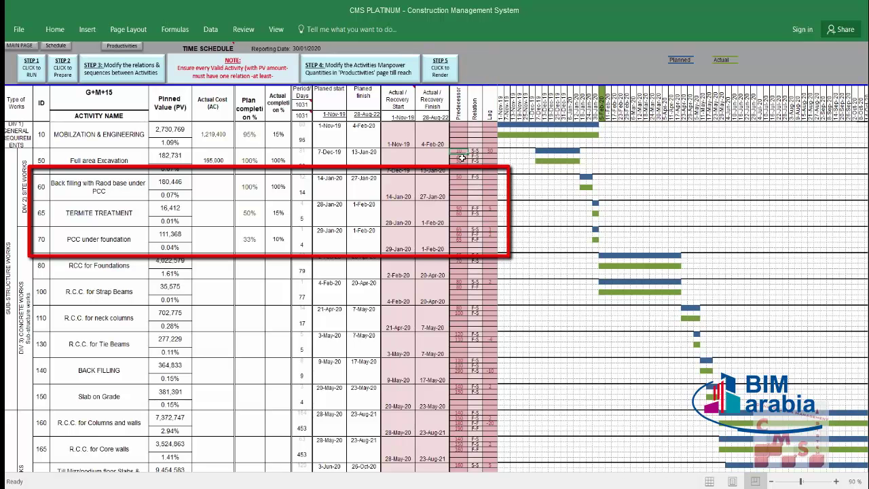
left_click(461, 175)
left_click(461, 212)
left_click(459, 209)
type("50")
key("Return")
type("60")
Review the Back filling, Termite Treatment and PCC under foundation activities in rows 60–70.
left_click(42, 239)
left_click(120, 247)
left_click(130, 216)
left_click(130, 190)
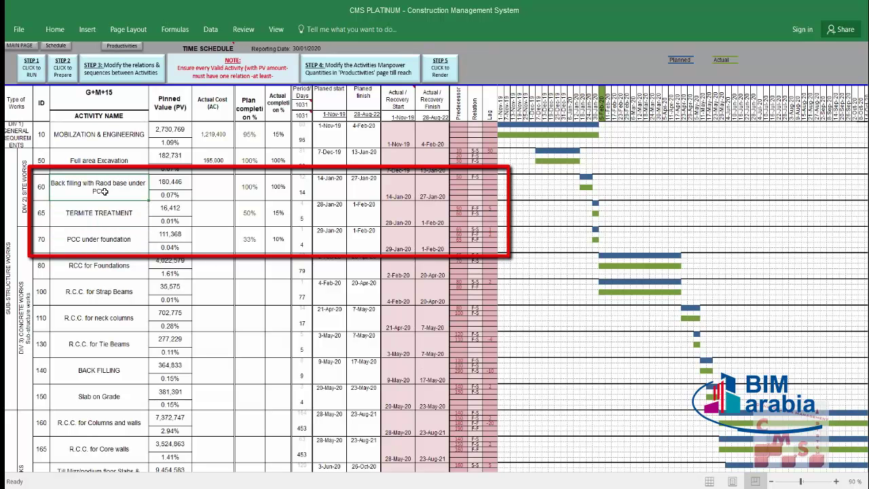
left_click(106, 240)
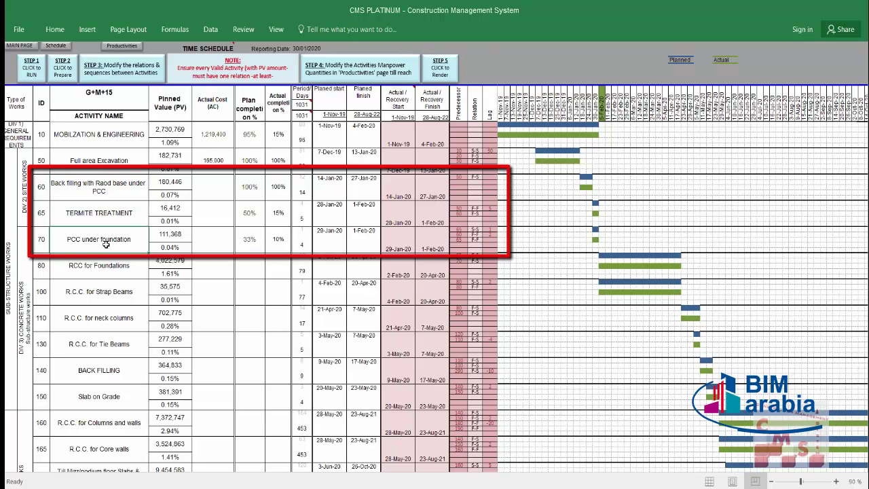
left_click(135, 216)
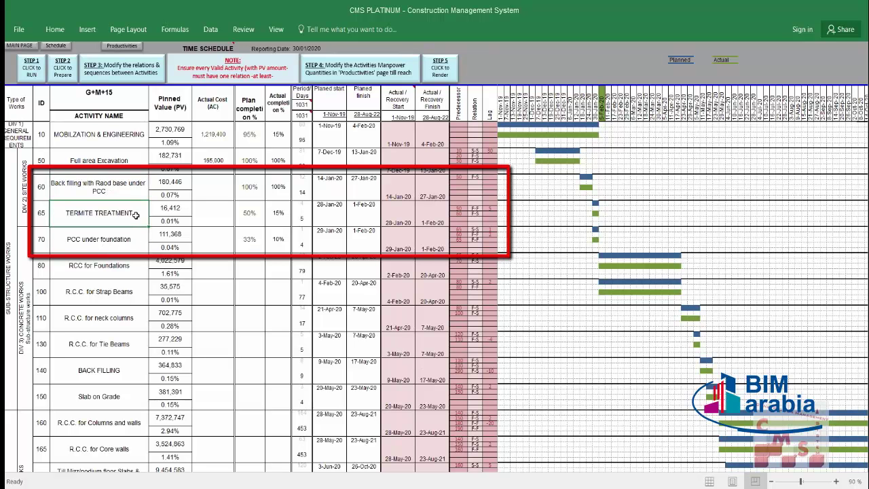
left_click(131, 188)
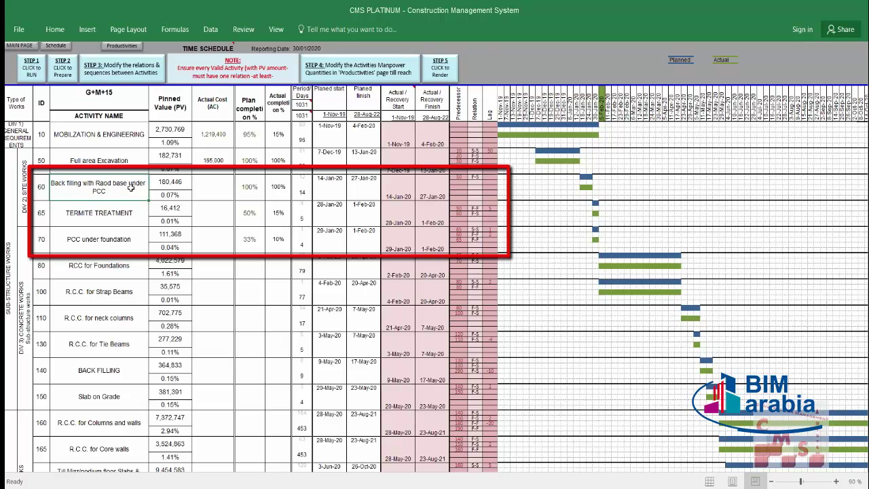
left_click(120, 245)
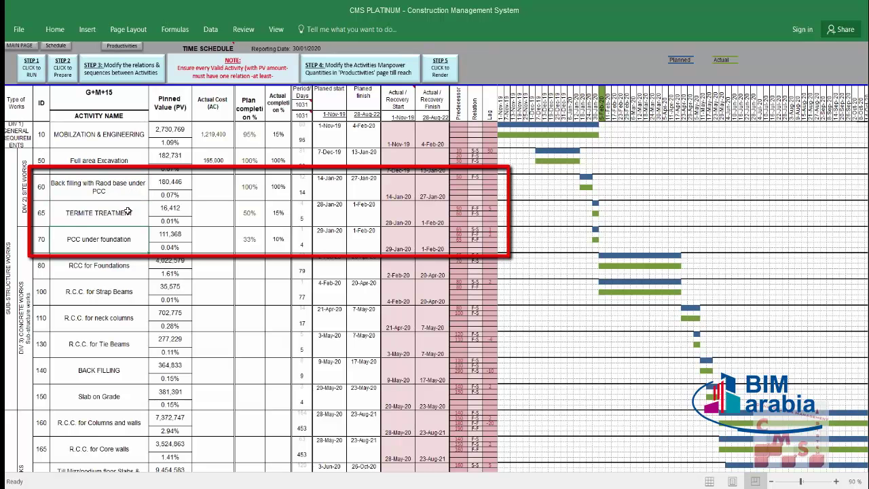
left_click(123, 216)
left_click(128, 192)
Check activity IDs 60, 65 and 70, then show activity 70's S-S, F-S, F-F relation choices.
left_click(40, 243)
left_click(43, 190)
left_click(42, 212)
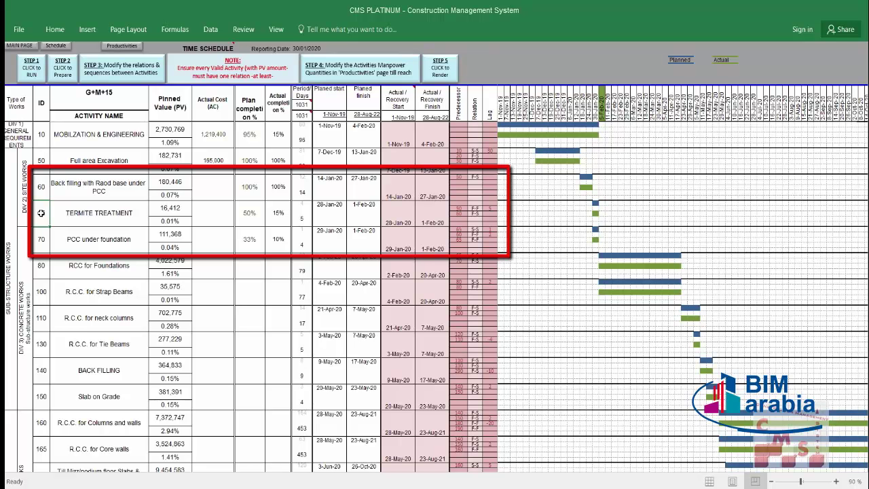
left_click(39, 245)
left_click(478, 230)
left_click(488, 232)
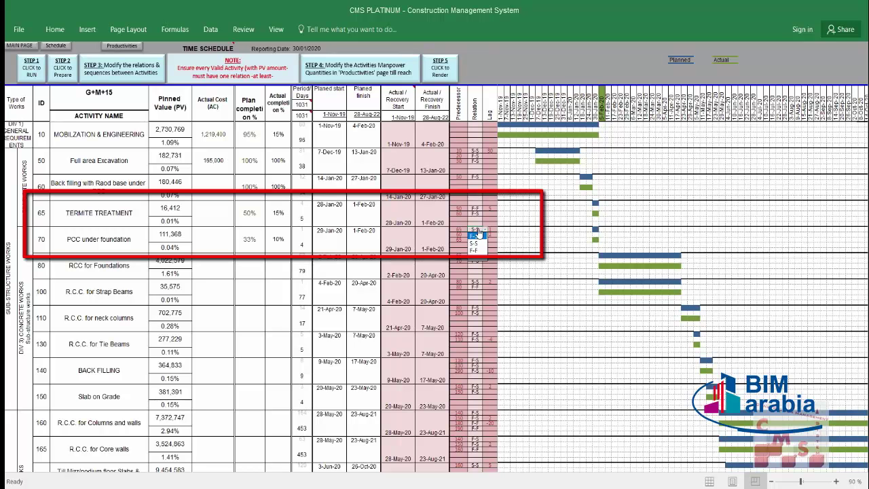
Link PCC under foundation (activity 70) by F-F with a 12-day lag and recalculate.
left_click(476, 251)
key("Return")
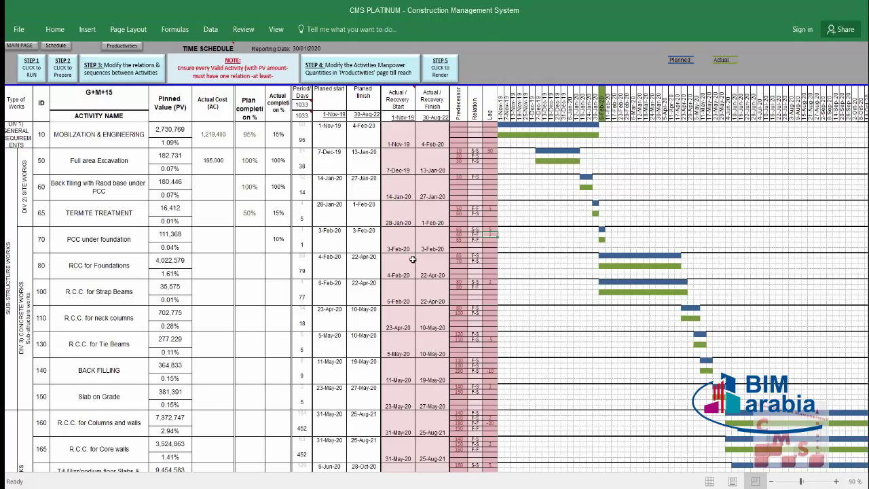
left_click(478, 237)
left_click(484, 237)
type("12")
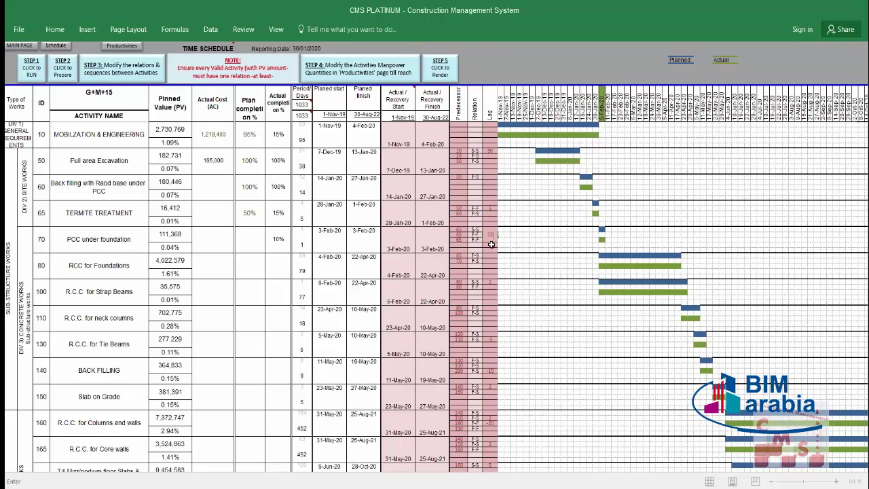
key("Return")
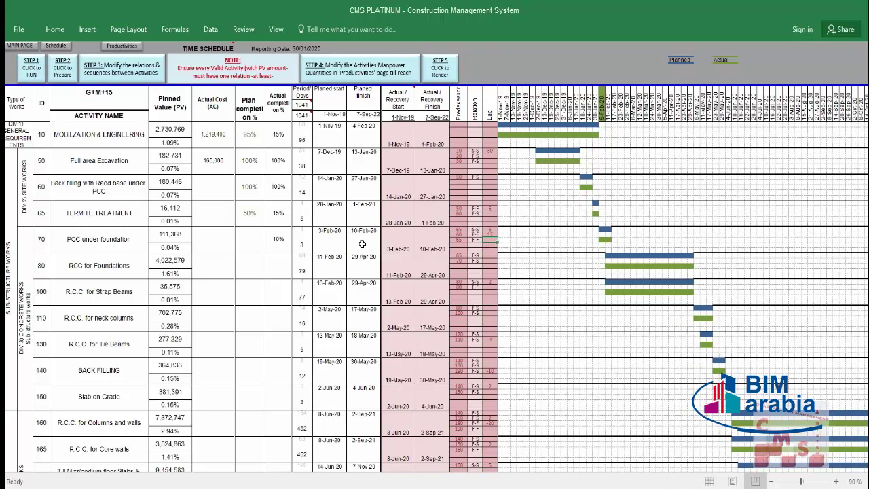
key("ctrl+Home")
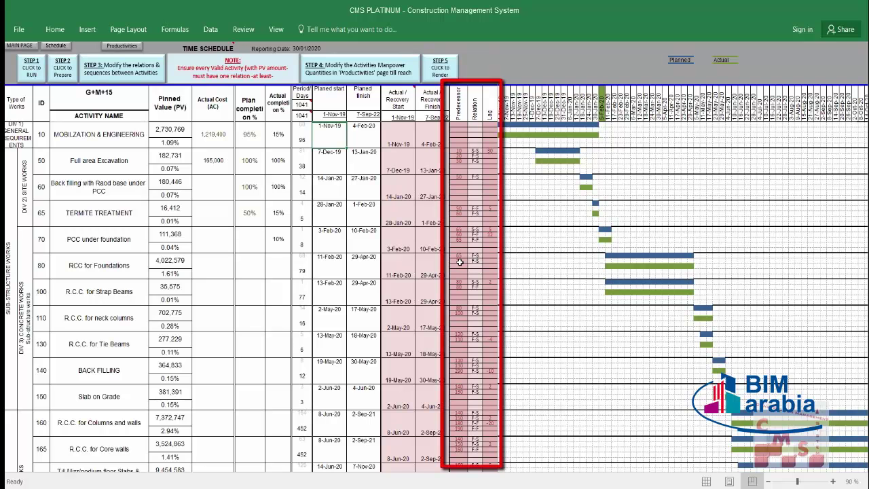
scroll(459, 262, "down", 1)
scroll(460, 270, "down", 3)
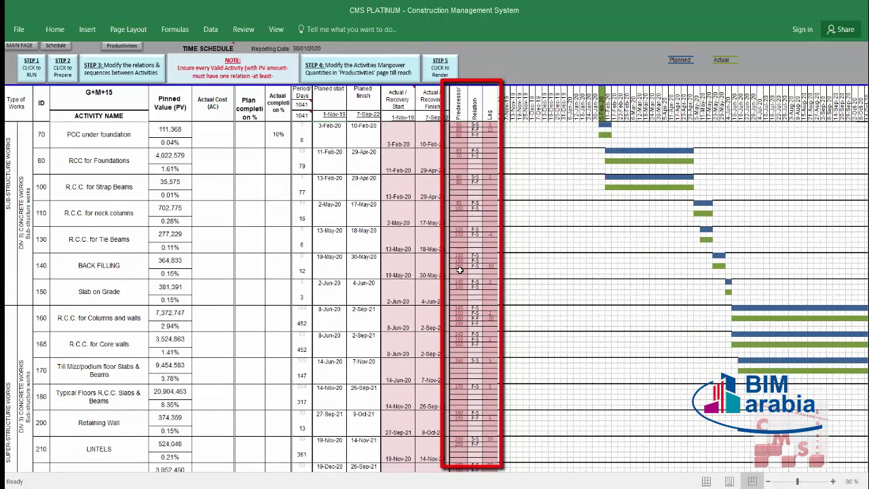
scroll(469, 270, "down", 1)
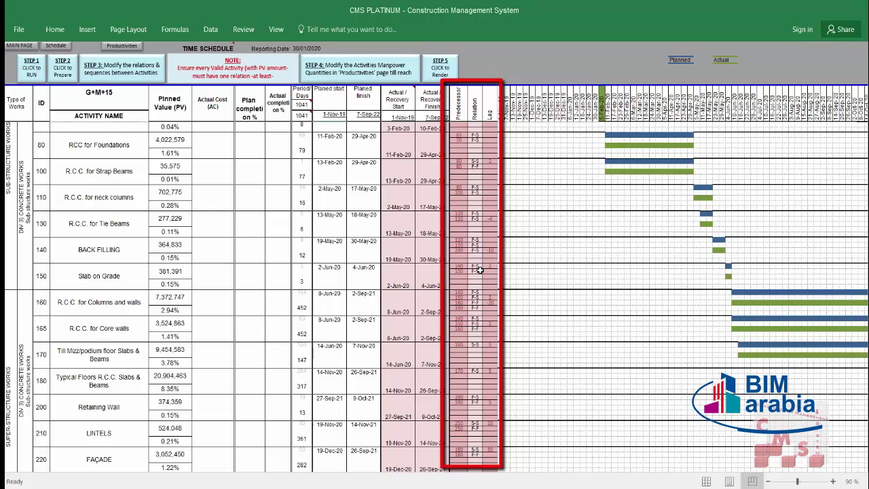
scroll(480, 270, "down", 1)
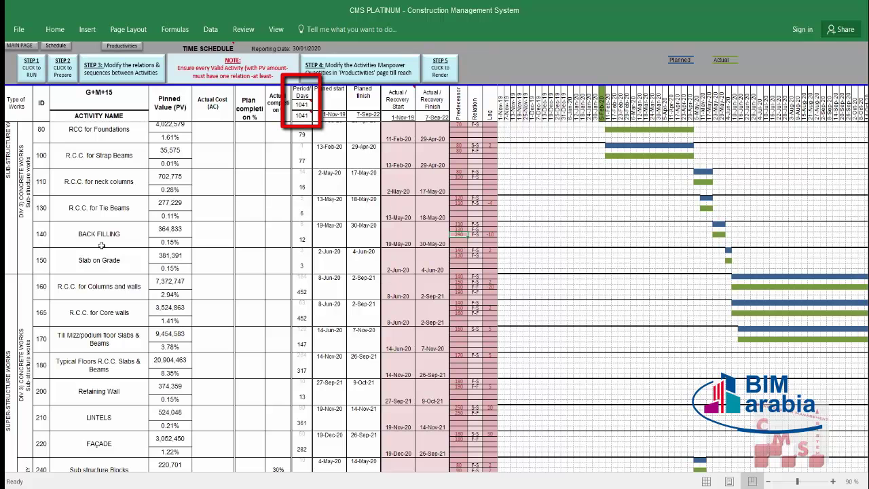
left_click(98, 314)
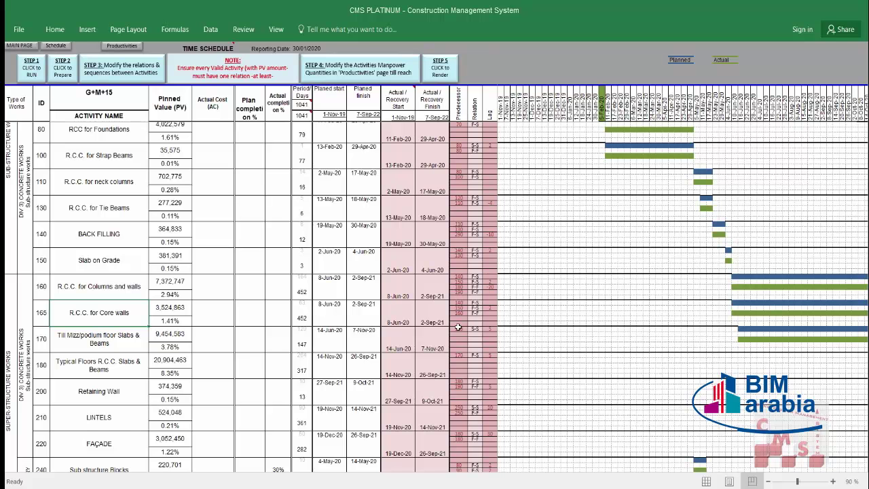
scroll(459, 327, "down", 1)
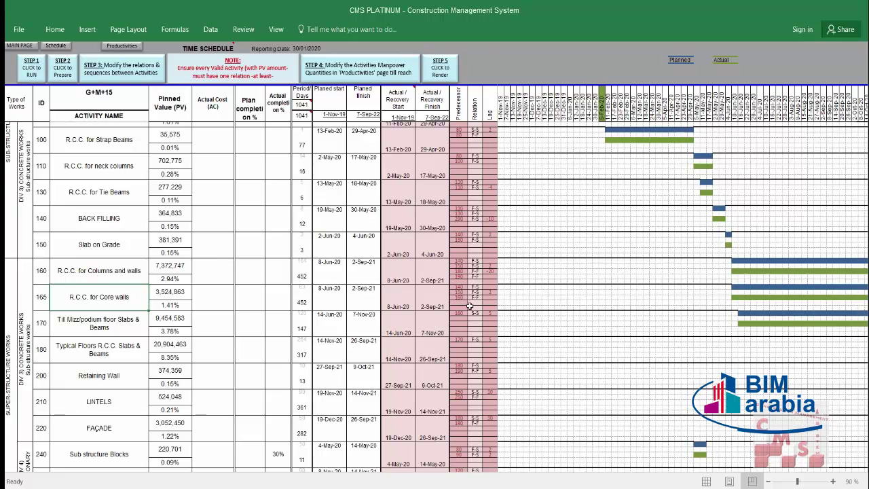
scroll(470, 306, "down", 1)
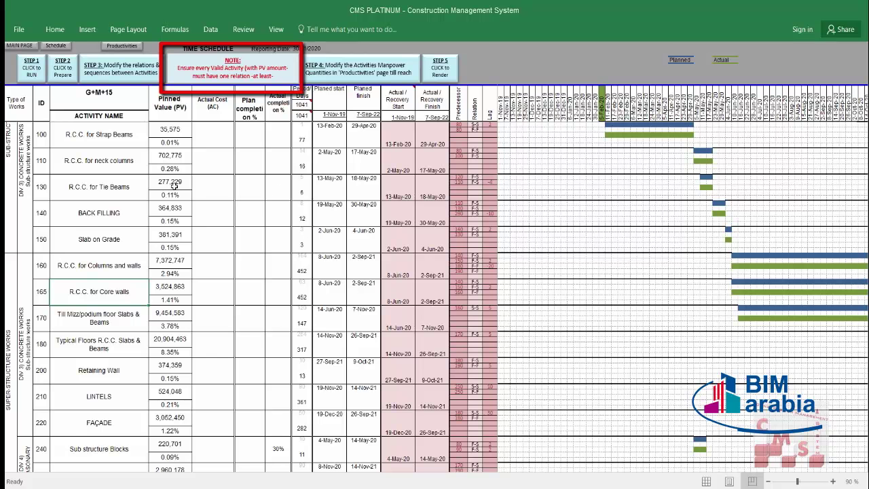
Check LINTELS' 524,048 planned value and its two predecessors, then re-render the Gantt chart.
scroll(175, 186, "down", 1)
left_click(170, 345)
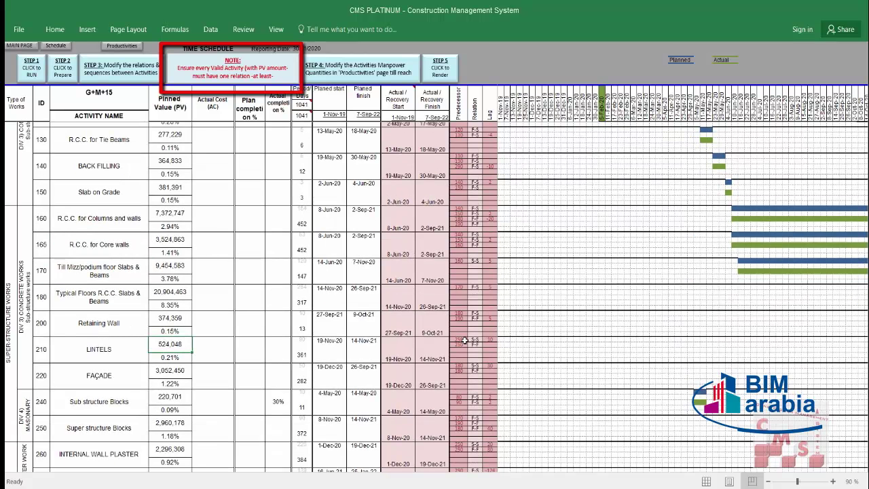
left_click_drag(463, 341, 464, 344)
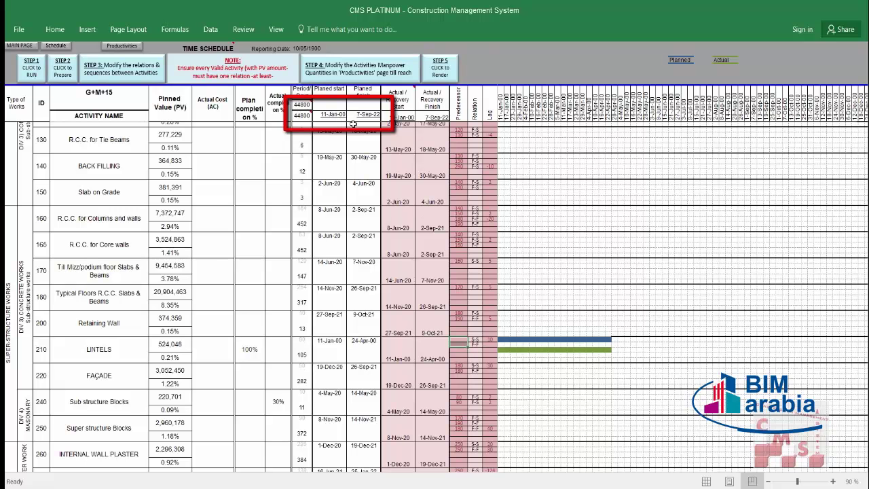
scroll(434, 176, "up", 1)
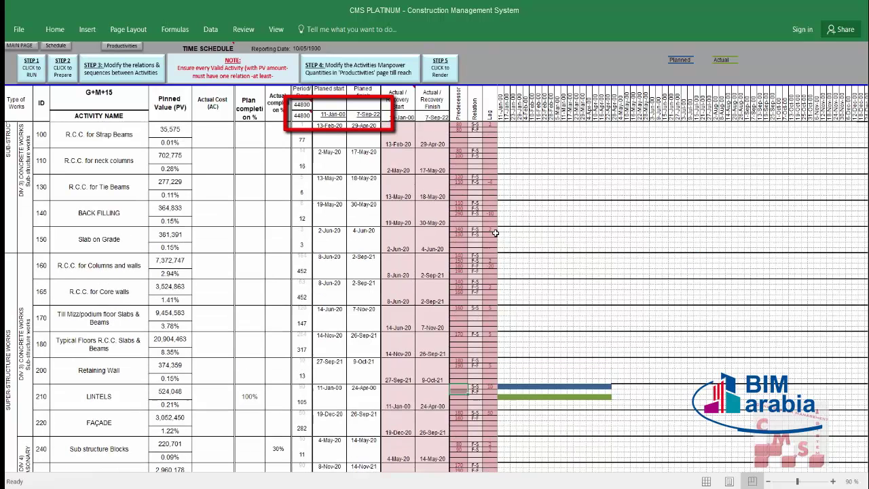
scroll(495, 233, "down", 1)
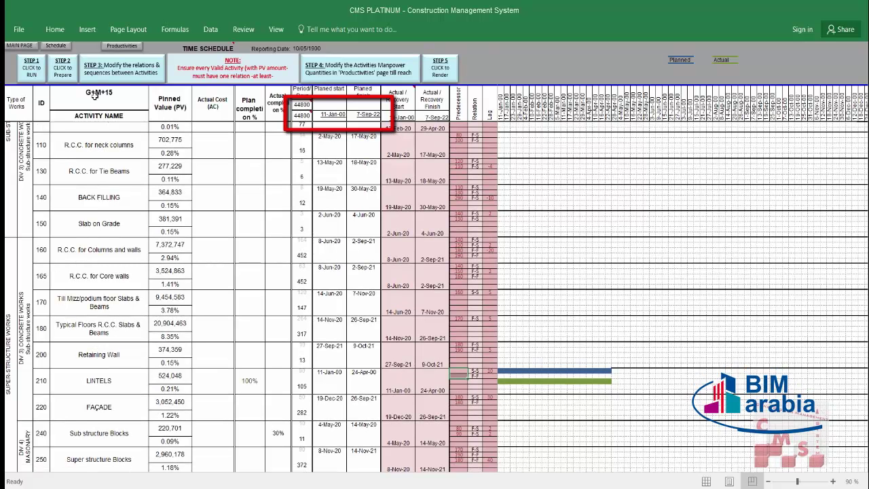
left_click(318, 246)
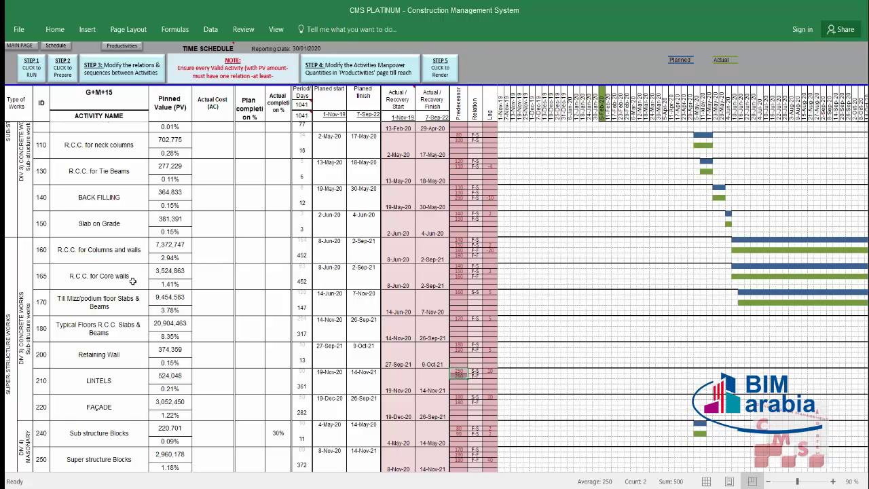
Review the predecessor, relation and lag entries for rows 10–110, glancing at the Productivities sheet.
scroll(133, 281, "down", 1)
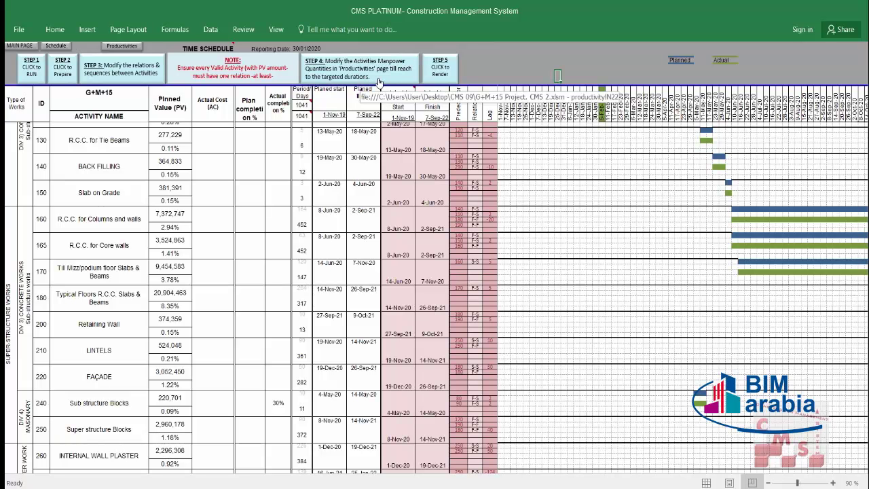
scroll(115, 204, "up", 3)
scroll(117, 166, "down", 1)
left_click_drag(98, 188, 109, 240)
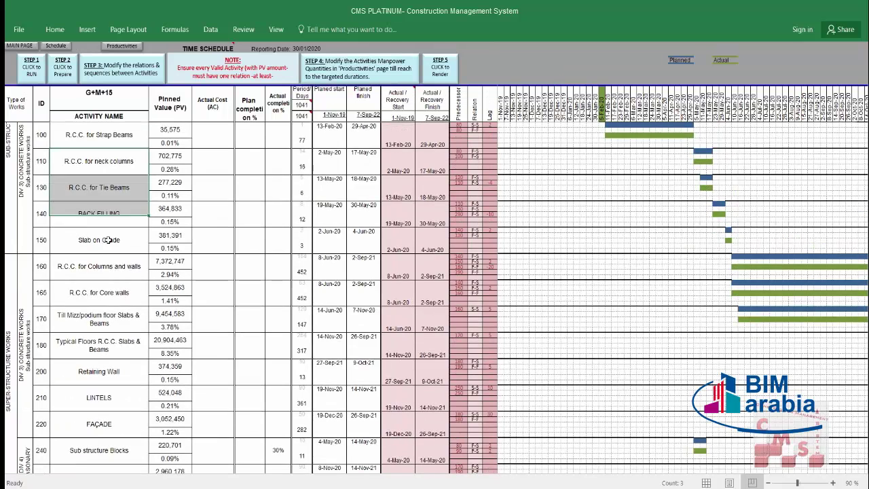
scroll(108, 240, "up", 2)
left_click_drag(98, 135, 98, 239)
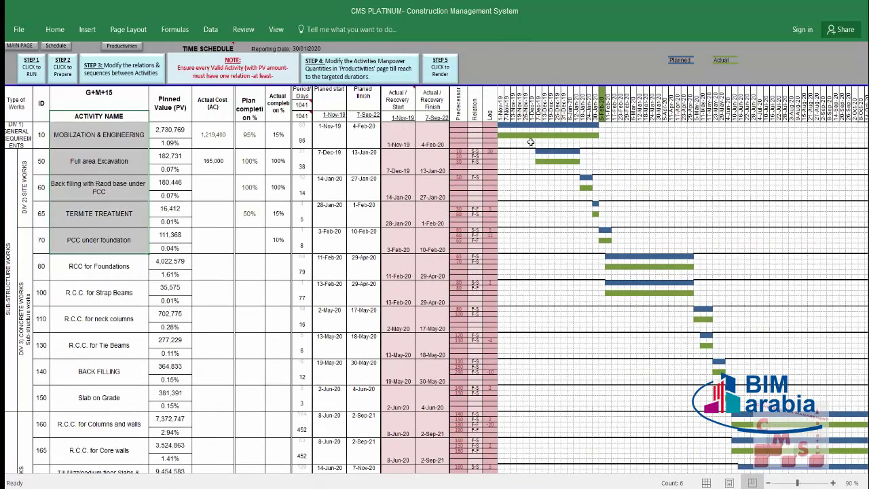
left_click_drag(454, 136, 490, 345)
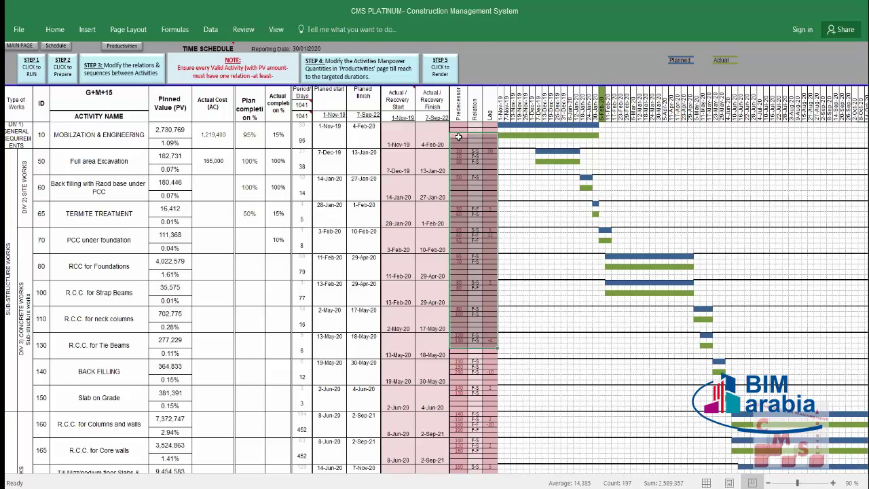
left_click_drag(458, 136, 484, 319)
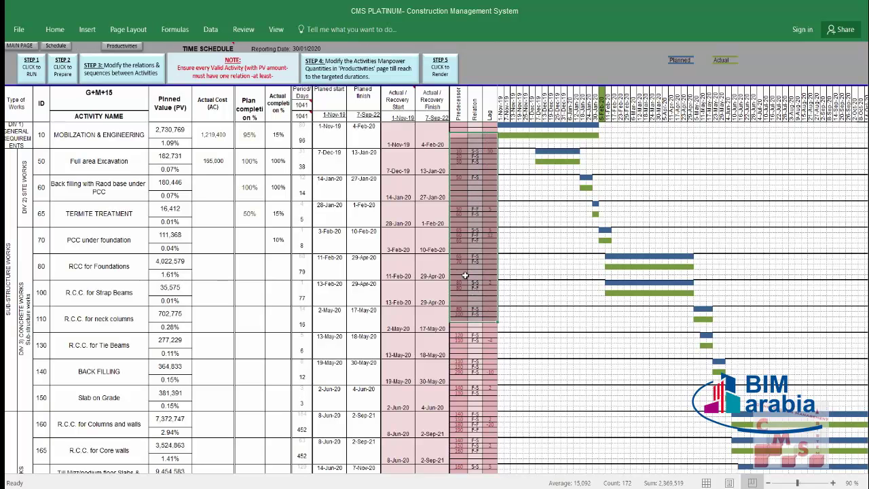
left_click(144, 58)
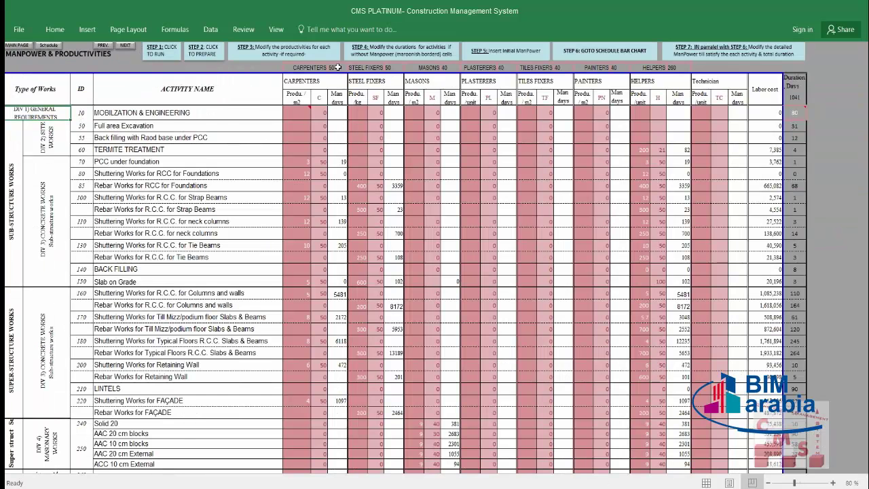
left_click(427, 59)
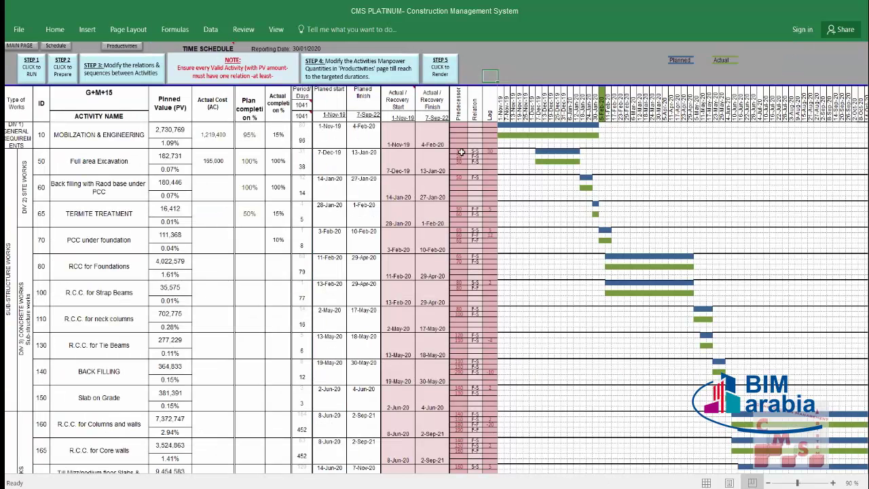
left_click_drag(455, 131, 490, 281)
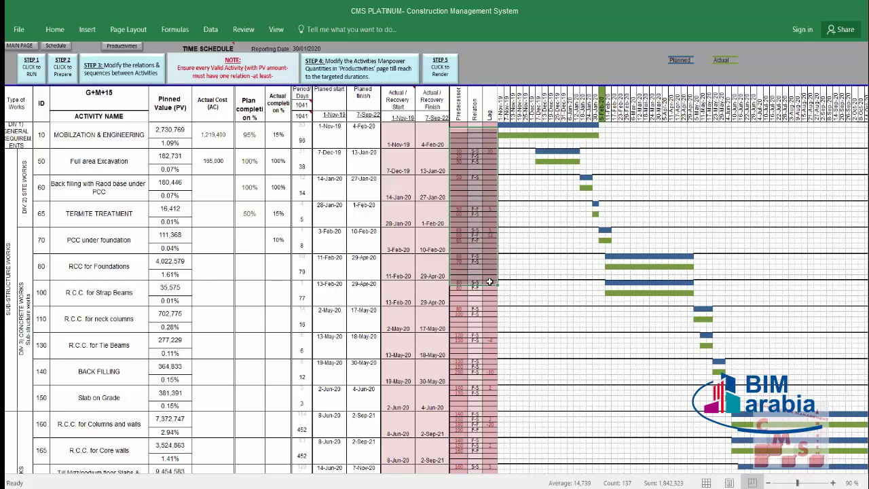
Check planned dates for Full area Excavation, row 60 and Termite Treatment.
left_click(299, 115)
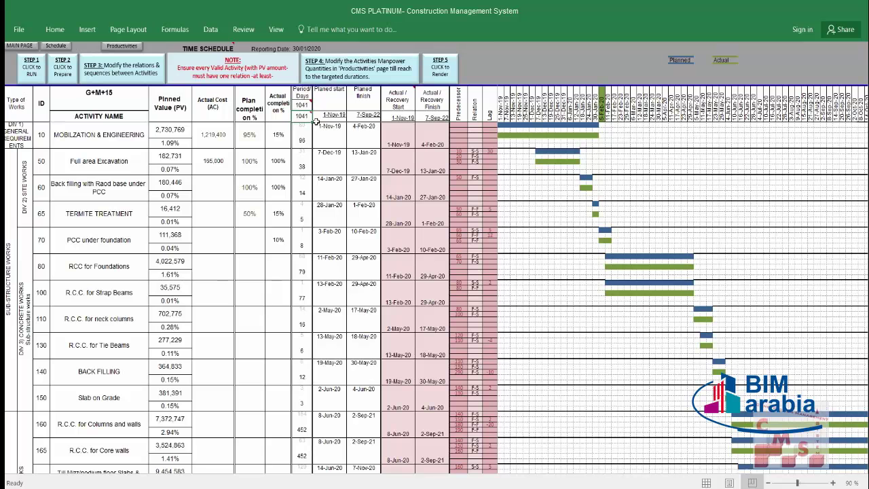
left_click(328, 152)
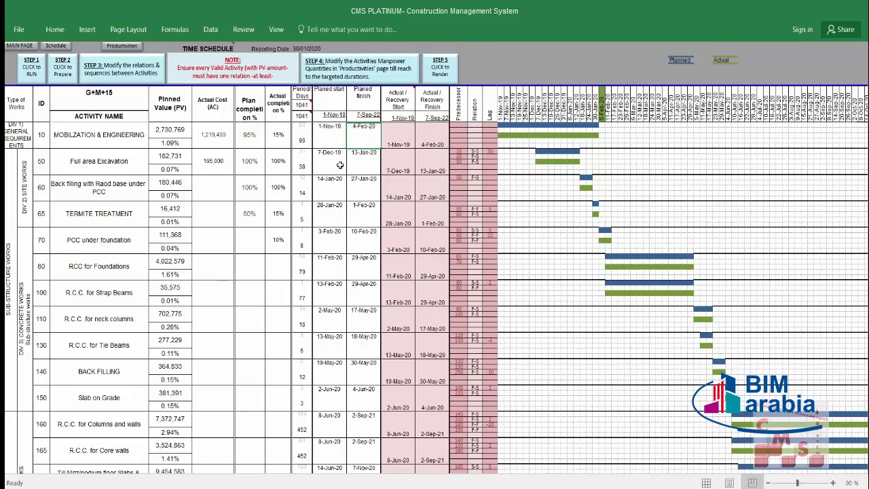
left_click(327, 195)
left_click(359, 188)
left_click(363, 220)
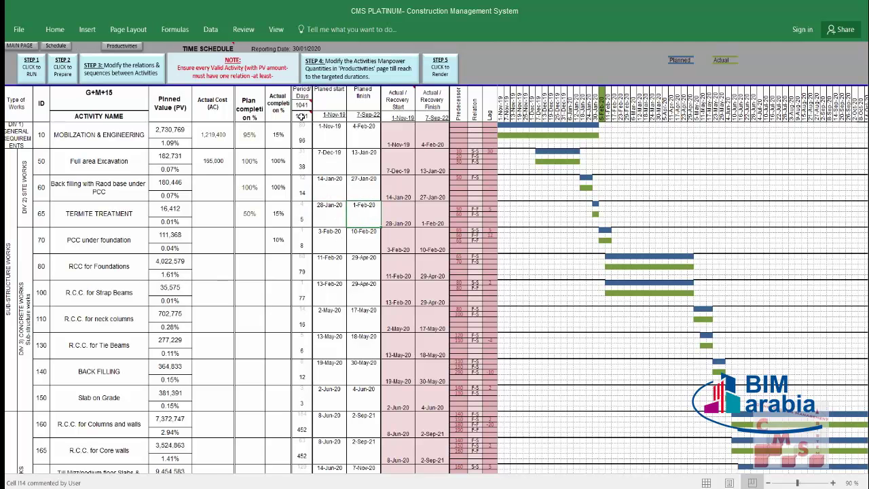
mouse_move(300, 116)
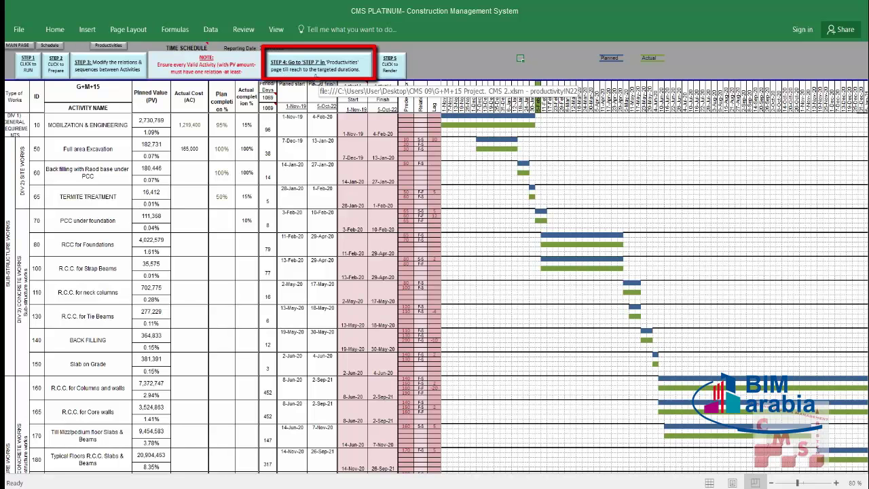
Jump to the Manpower & Productivities sheet and find its 1069-day Duration Days total.
left_click(344, 71)
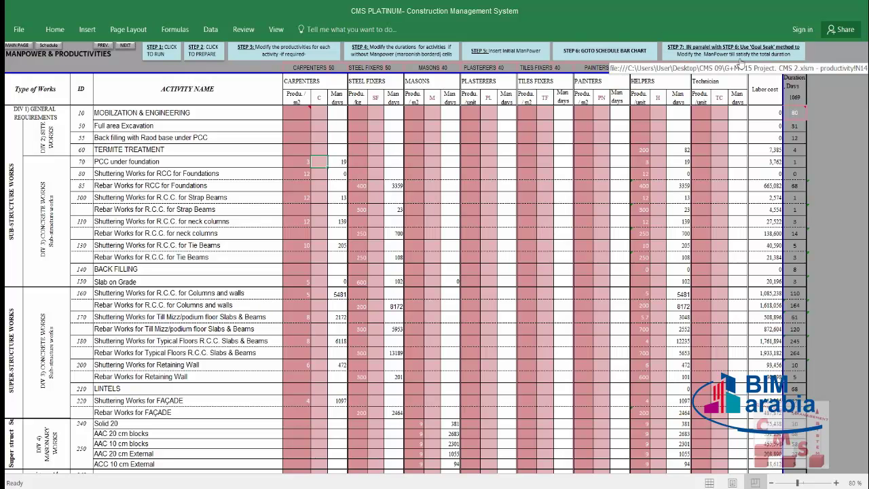
left_click(790, 60)
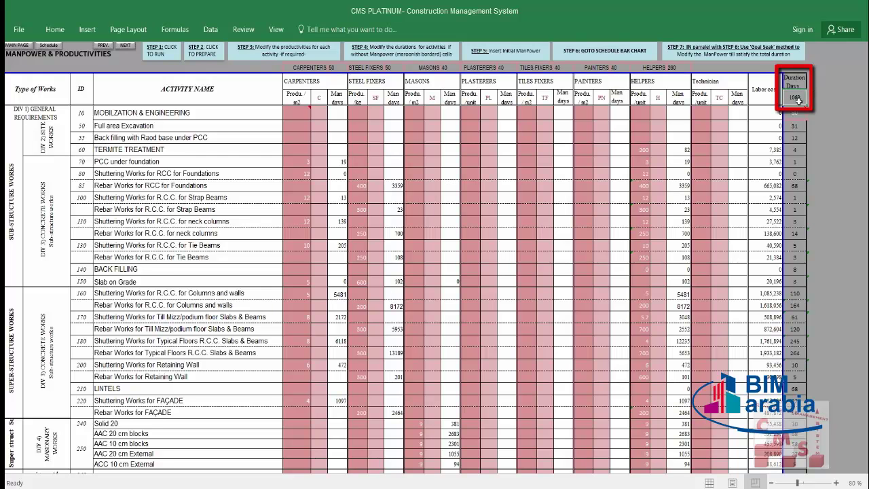
Goal Seek total duration AL14 to 900 days by changing the carpenters cell $O$2.
left_click(208, 32)
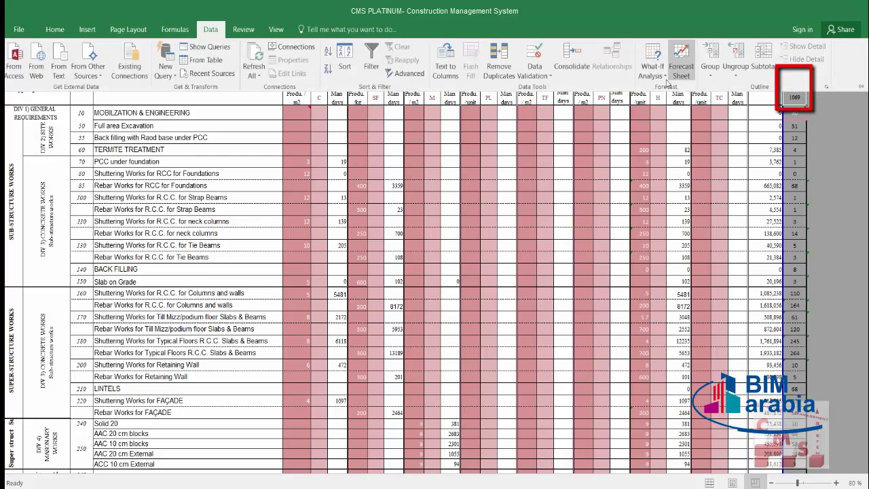
left_click(660, 77)
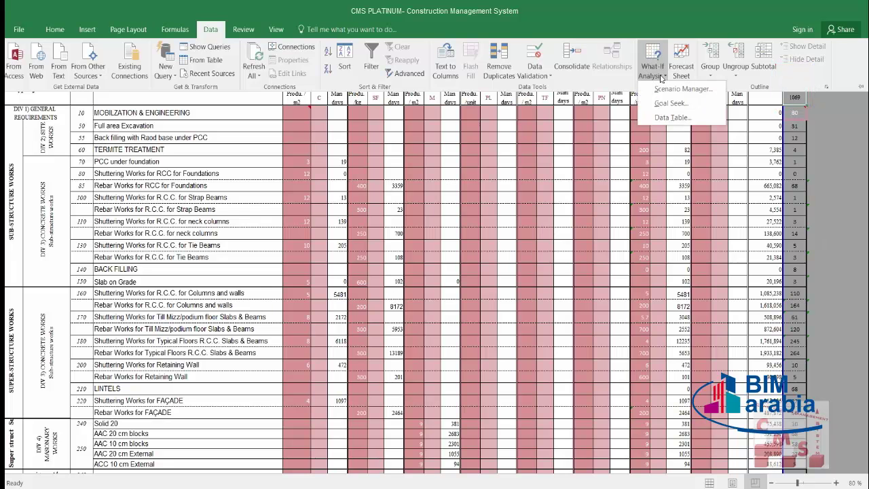
left_click(685, 103)
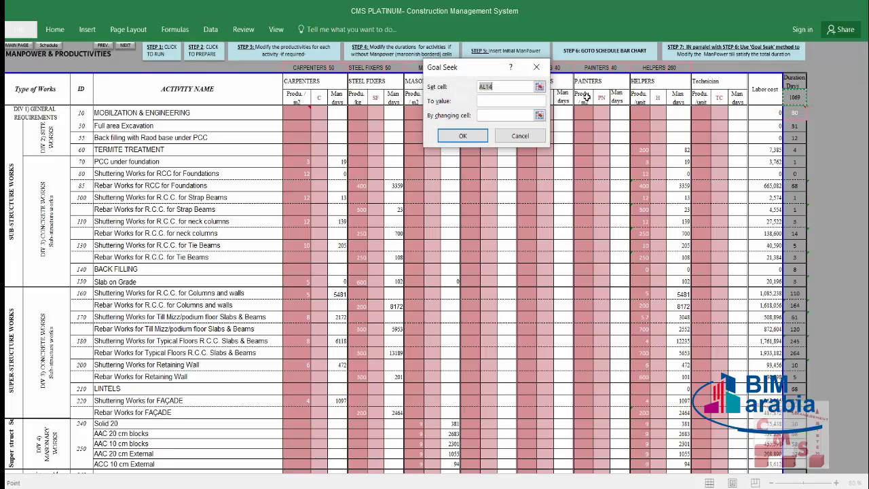
left_click(517, 104)
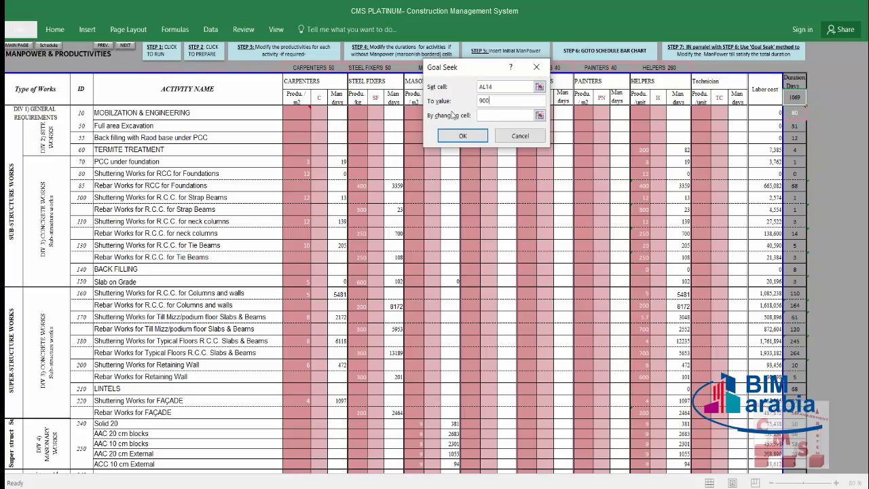
type("900")
left_click(539, 116)
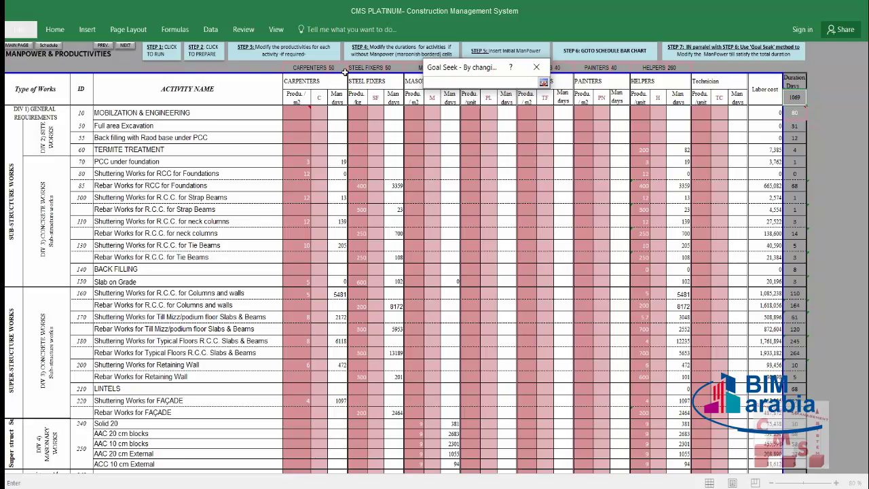
left_click(339, 67)
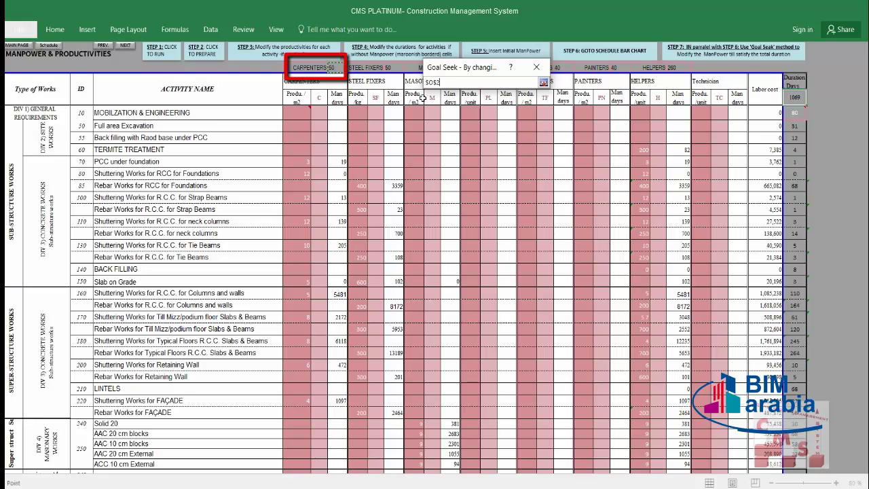
key("Return")
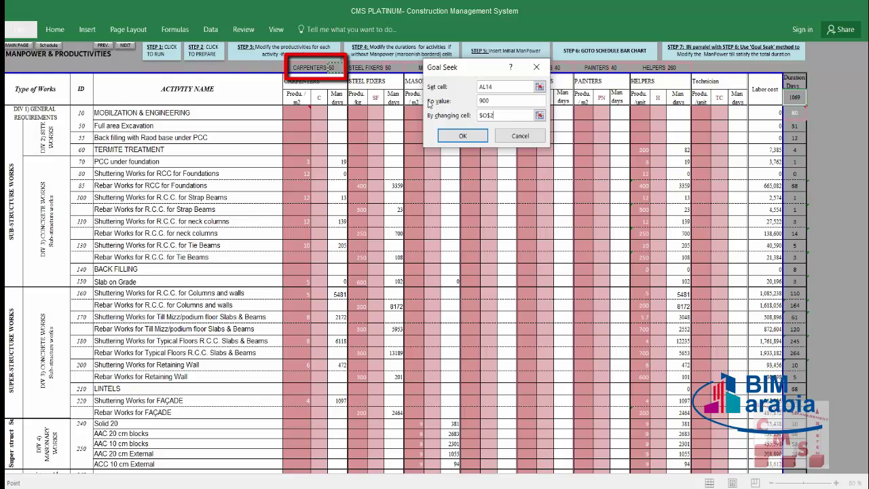
left_click(470, 136)
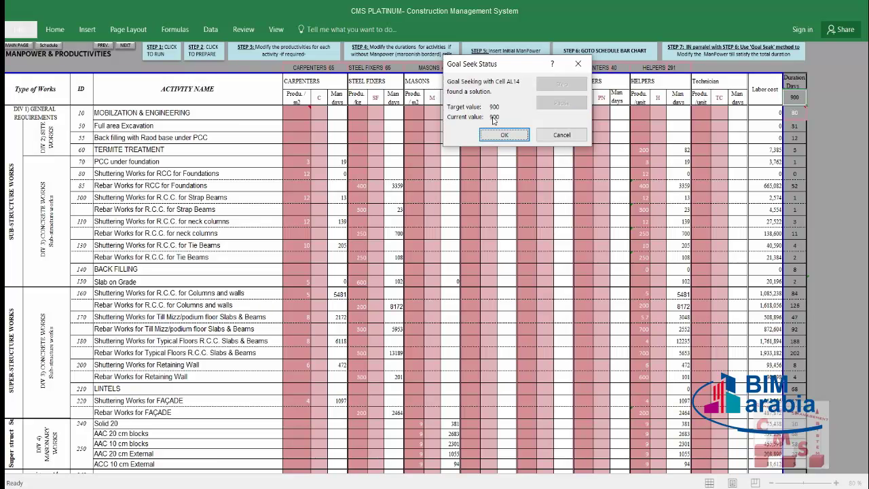
left_click(505, 136)
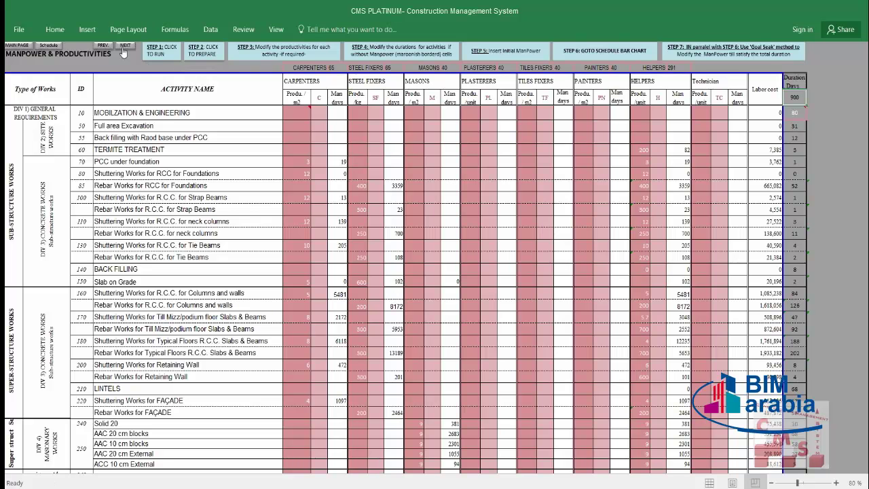
left_click(49, 45)
left_click(152, 265)
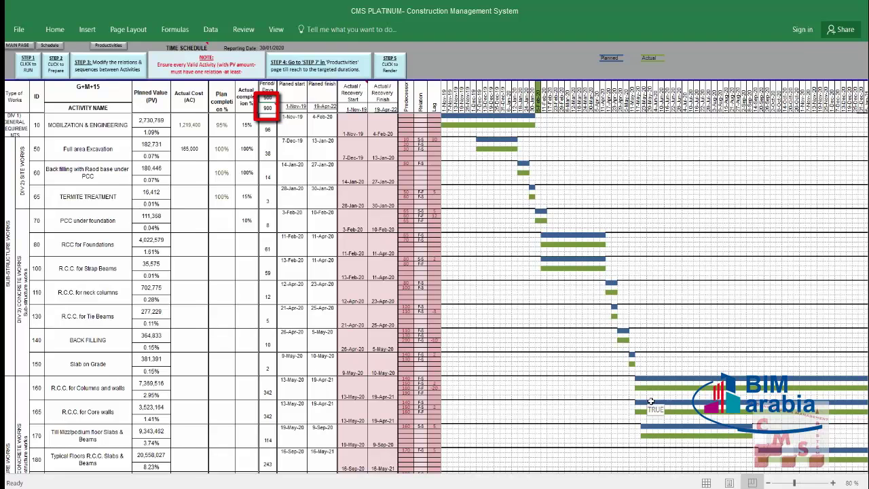
scroll(651, 401, "down", 2)
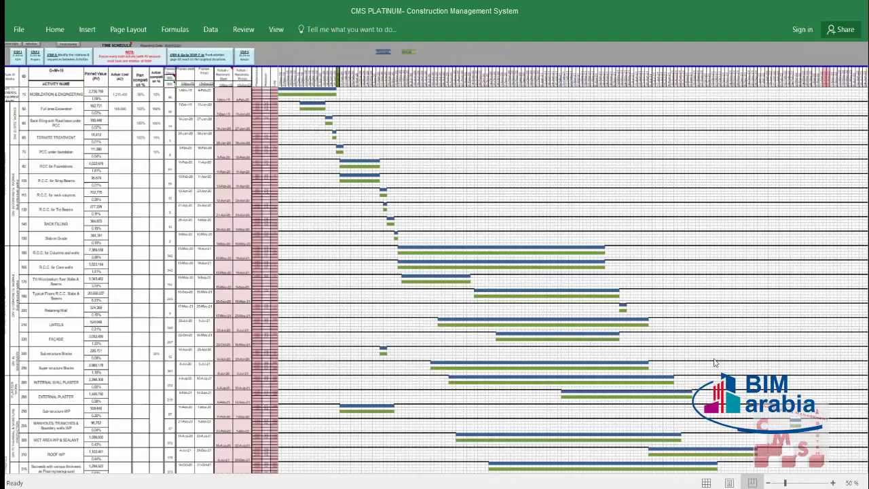
scroll(713, 370, "down", 1)
scroll(712, 367, "down", 3)
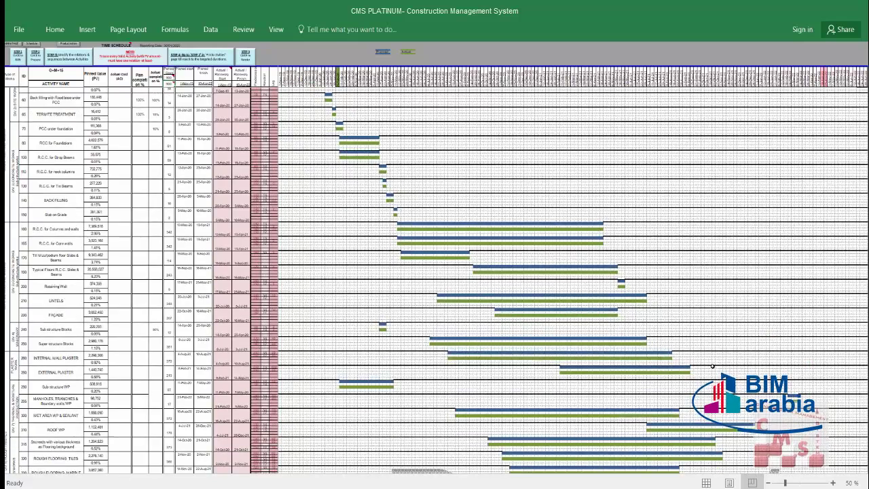
scroll(713, 367, "down", 3)
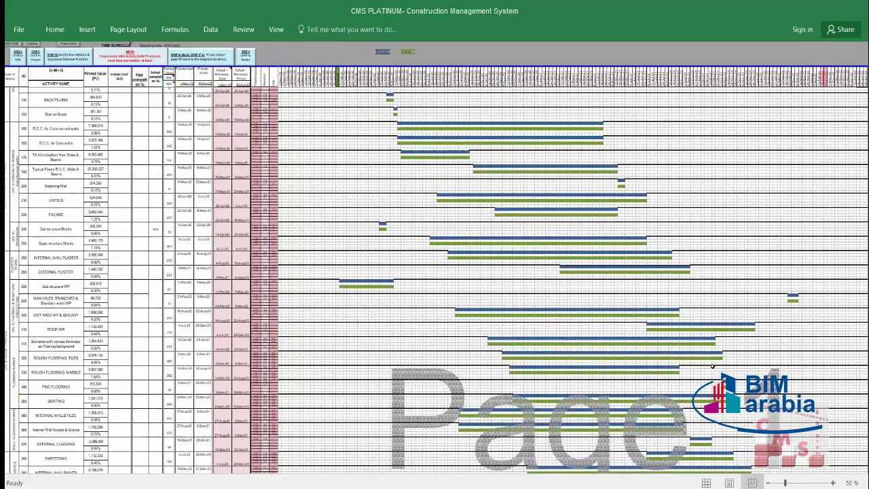
scroll(563, 257, "down", 1)
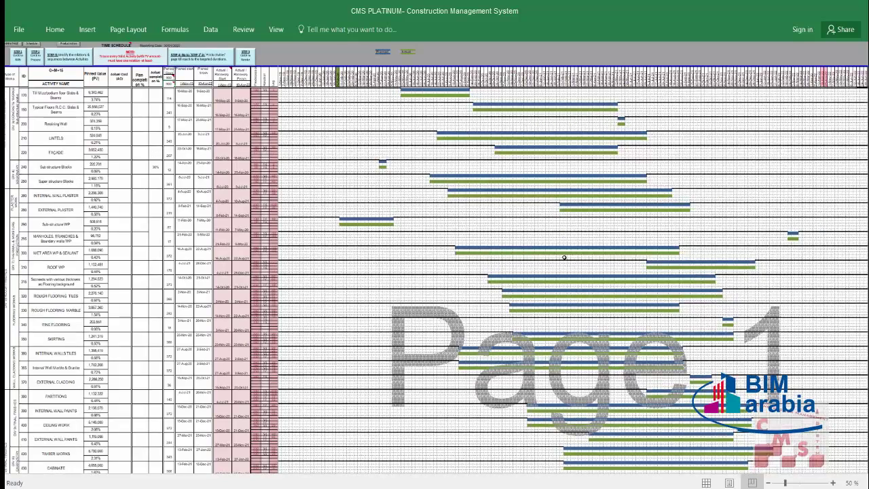
scroll(563, 258, "up", 3)
scroll(564, 259, "down", 10)
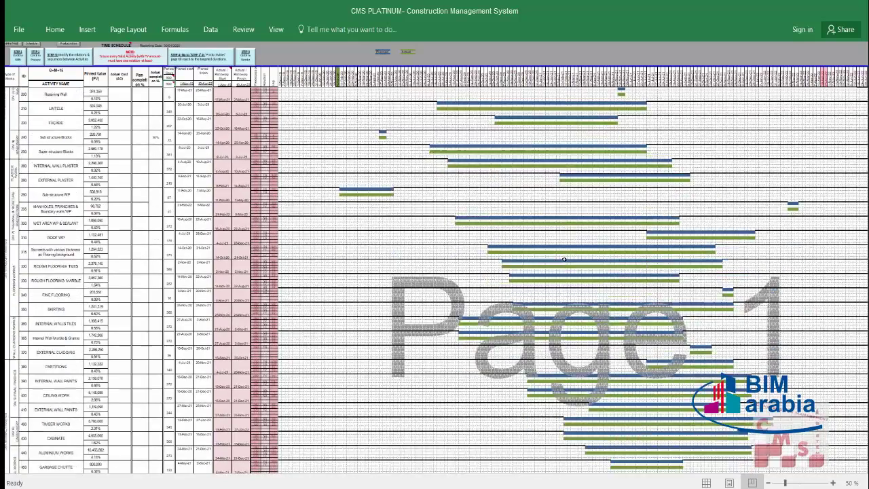
scroll(563, 259, "up", 5)
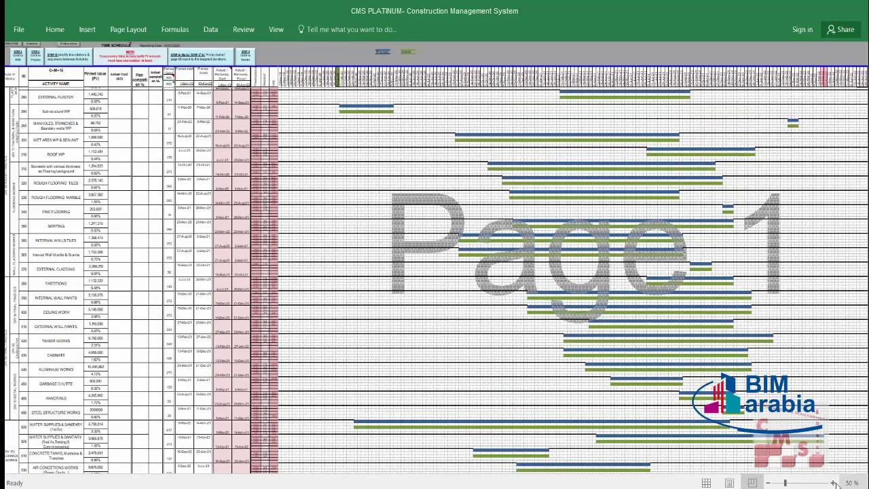
left_click(833, 482)
left_click(833, 483)
left_click(833, 482)
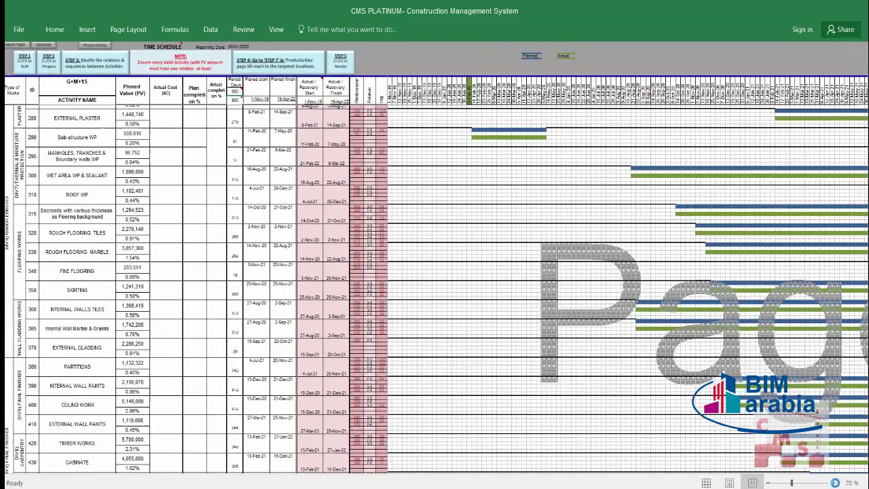
left_click(832, 483)
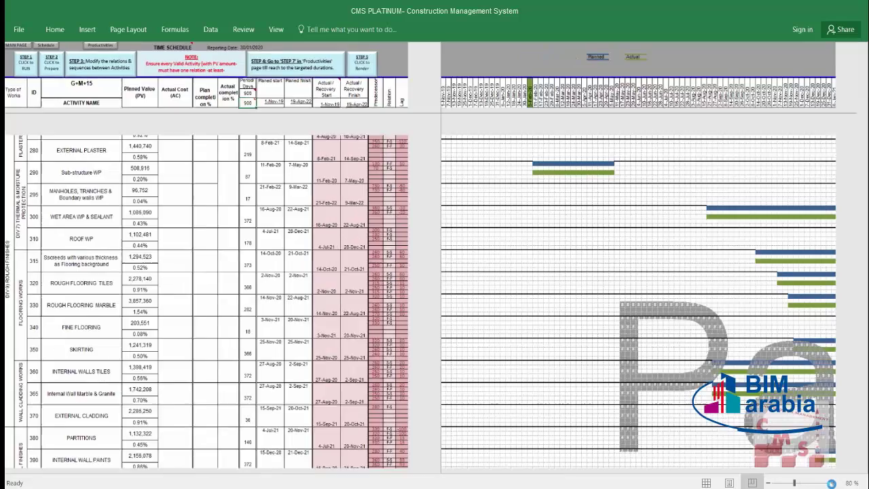
scroll(476, 350, "up", 15)
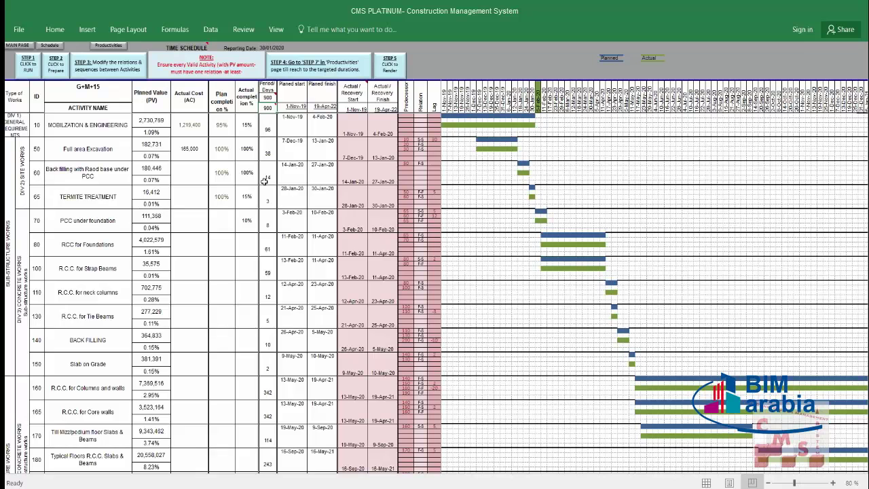
Check the schedule's Slab on Grade 2-day and R.C.C. for Columns and walls durations.
scroll(269, 234, "down", 2)
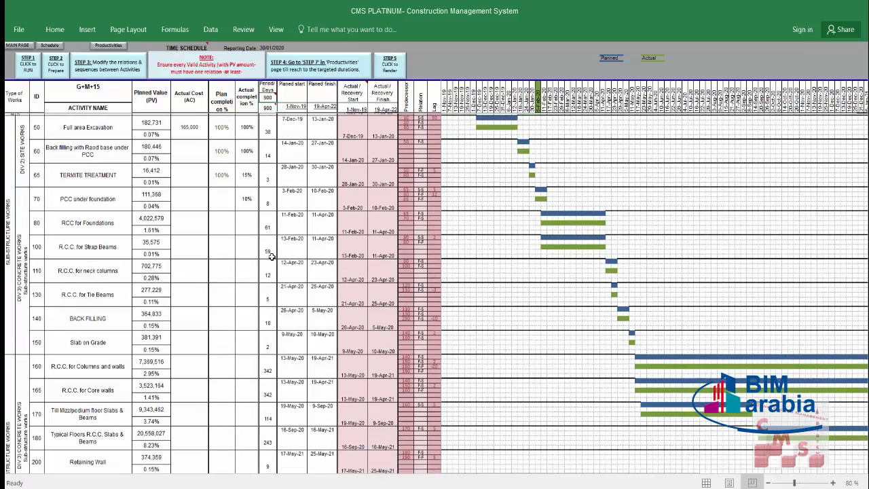
scroll(271, 251, "down", 1)
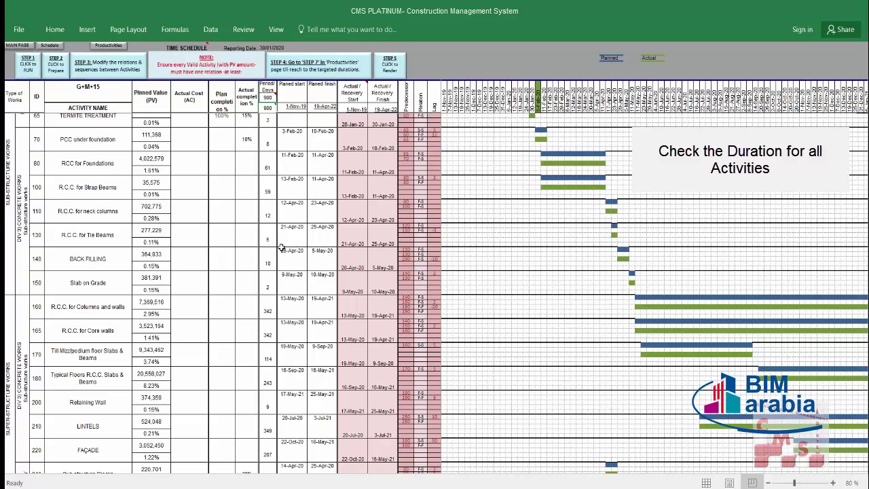
left_click(272, 286)
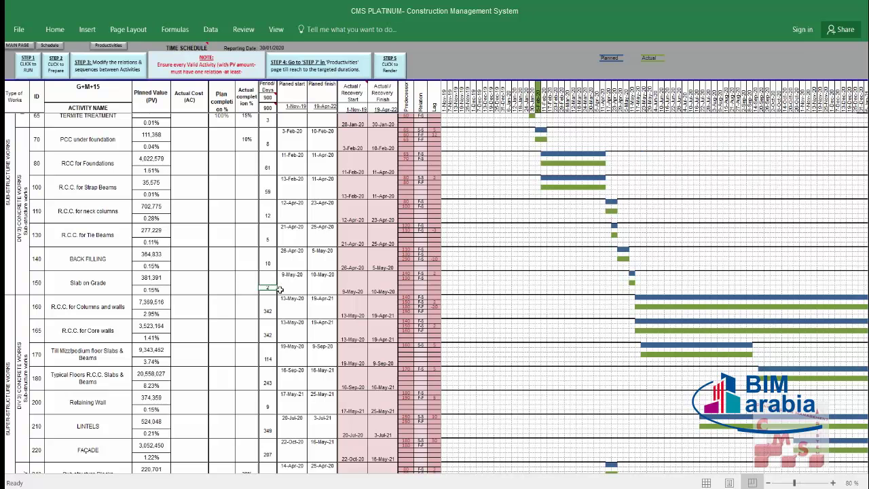
left_click(270, 311)
left_click(270, 288)
Change Slab on Grade's steel-fixer entry on the Manpower sheet, bringing the total to 912 days.
left_click(115, 45)
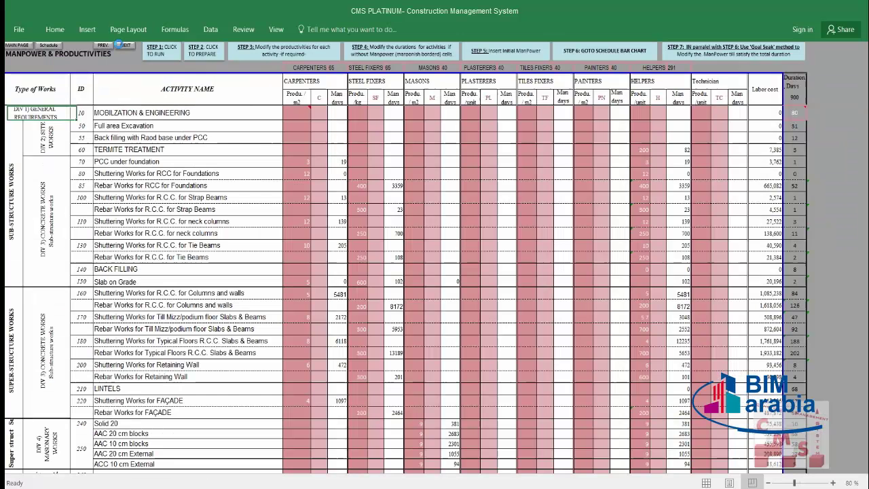
left_click(119, 281)
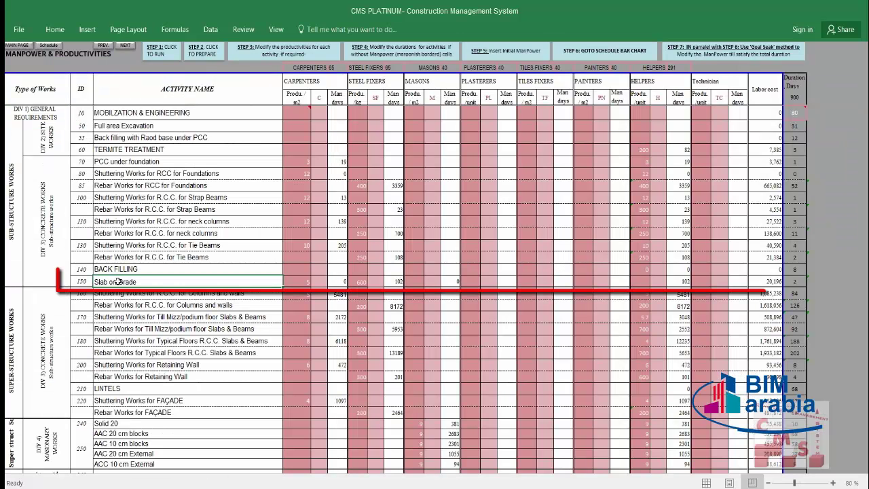
left_click(798, 280)
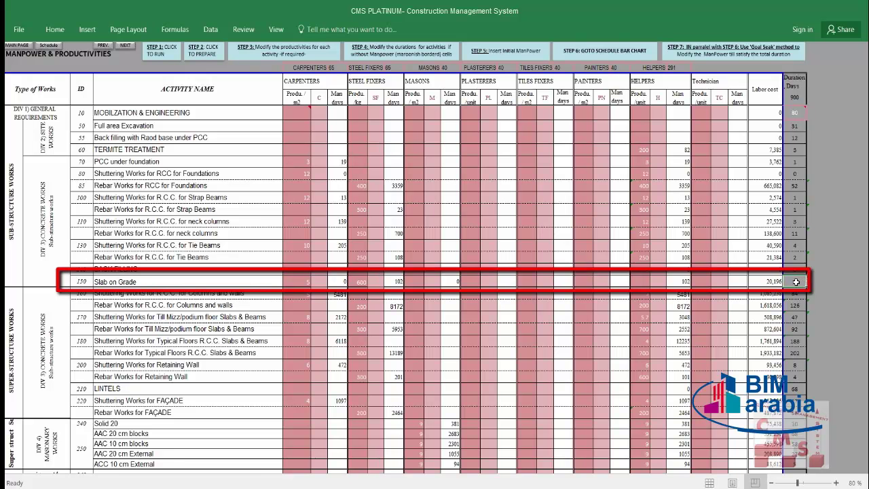
left_click(376, 281)
left_click(372, 284)
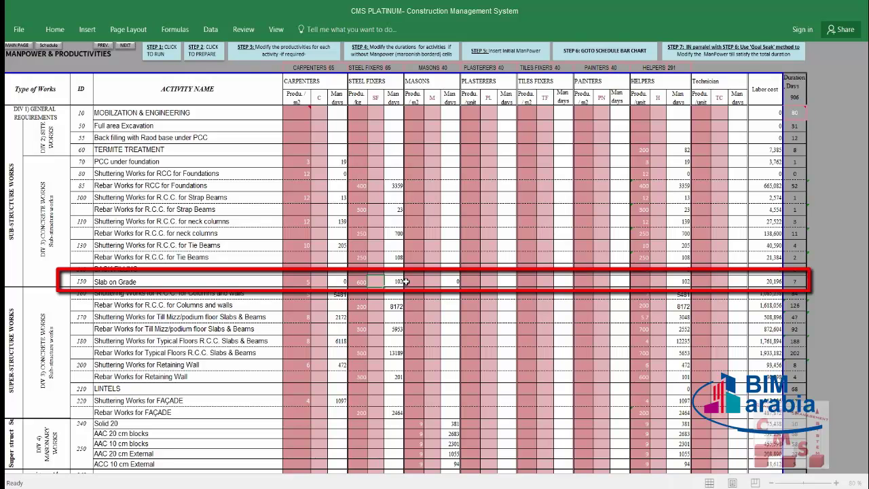
key("Return")
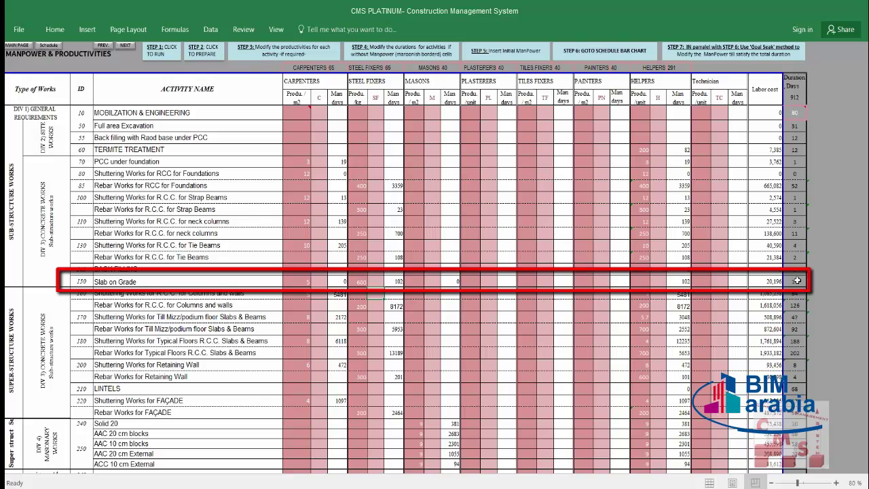
Return to the re-rendered schedule, now planned 1-Nov-19 to 1-May-22, and scroll through it.
left_click(440, 264)
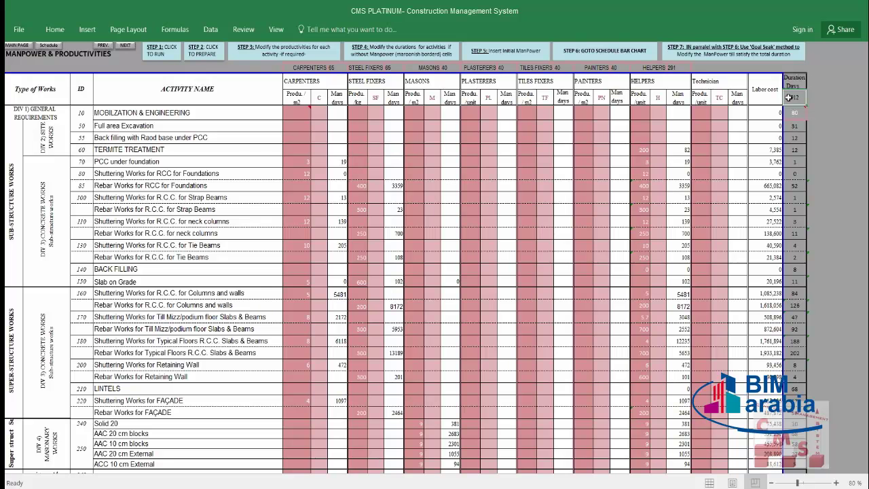
left_click(119, 44)
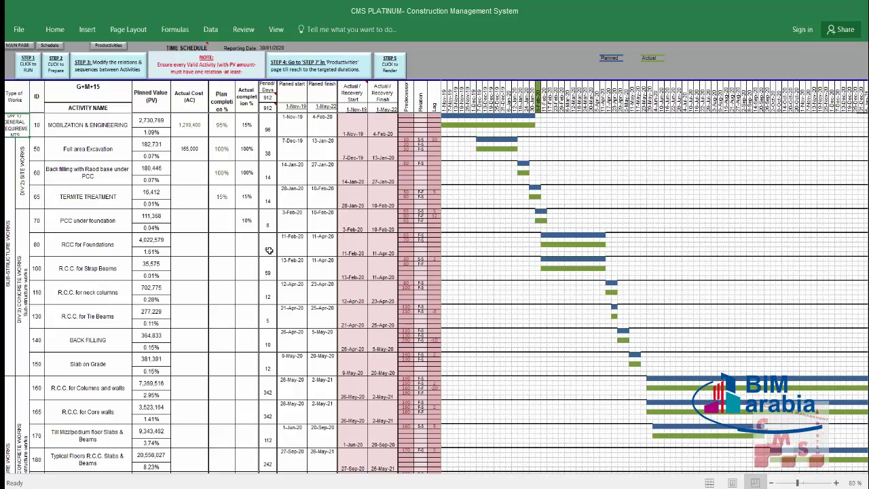
scroll(285, 312, "down", 5)
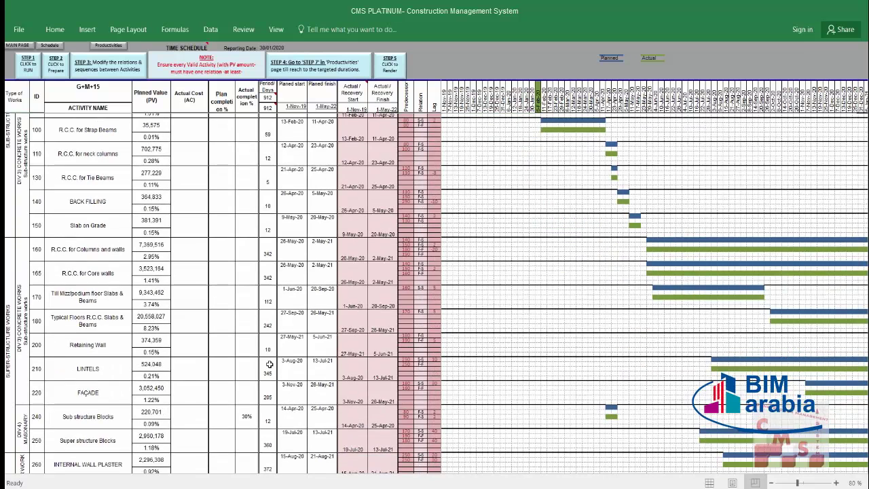
scroll(269, 365, "down", 2)
Check the Retaining Wall and 36-day External Cladding durations in the schedule.
left_click(270, 299)
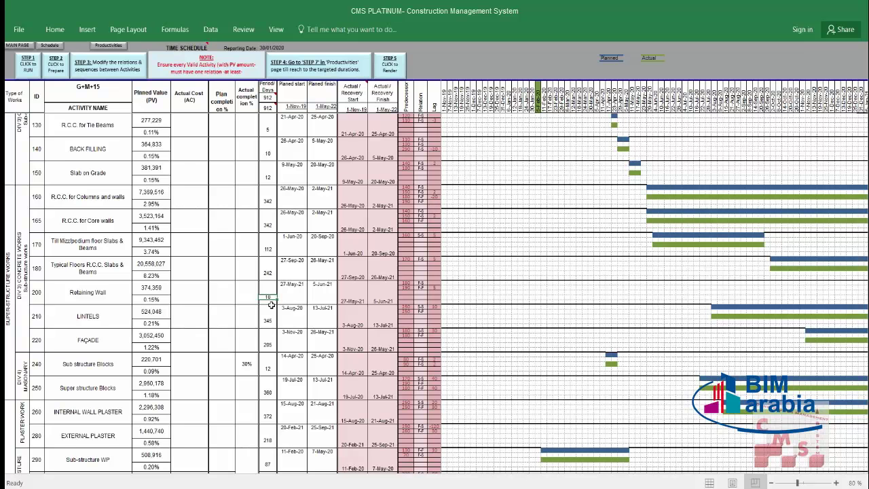
scroll(275, 368, "down", 1)
scroll(275, 368, "down", 8)
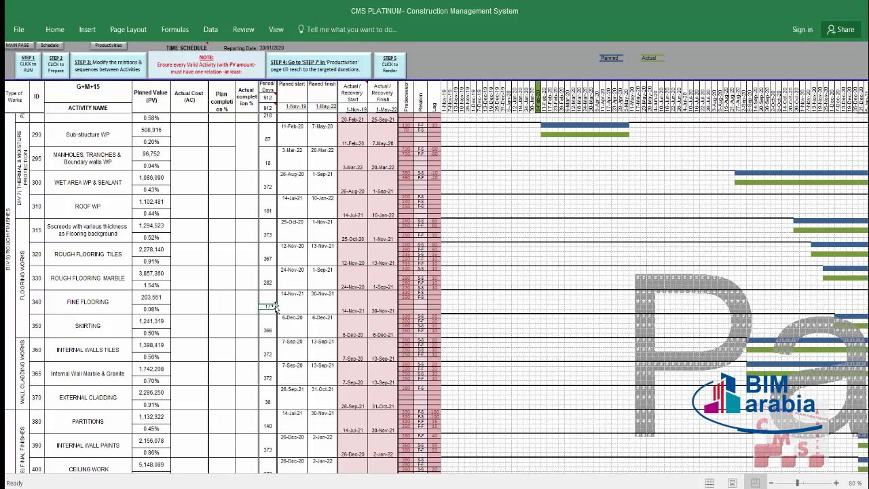
left_click(270, 403)
scroll(272, 395, "down", 1)
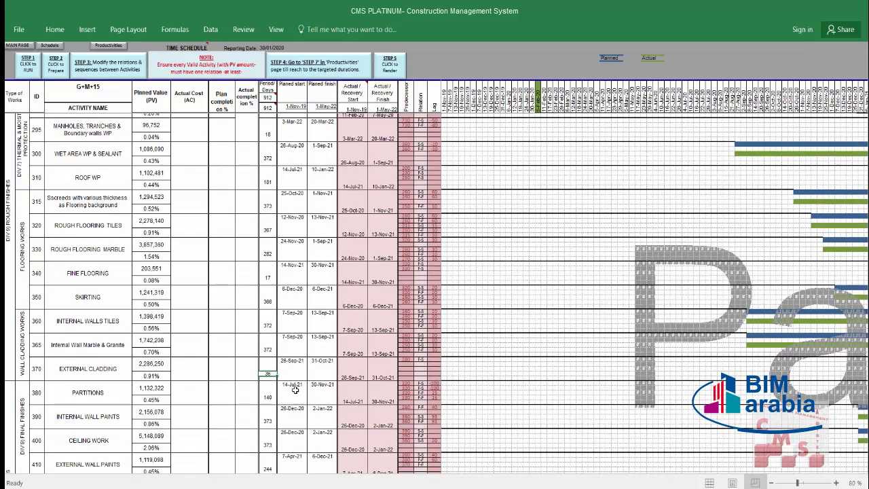
scroll(279, 352, "up", 1)
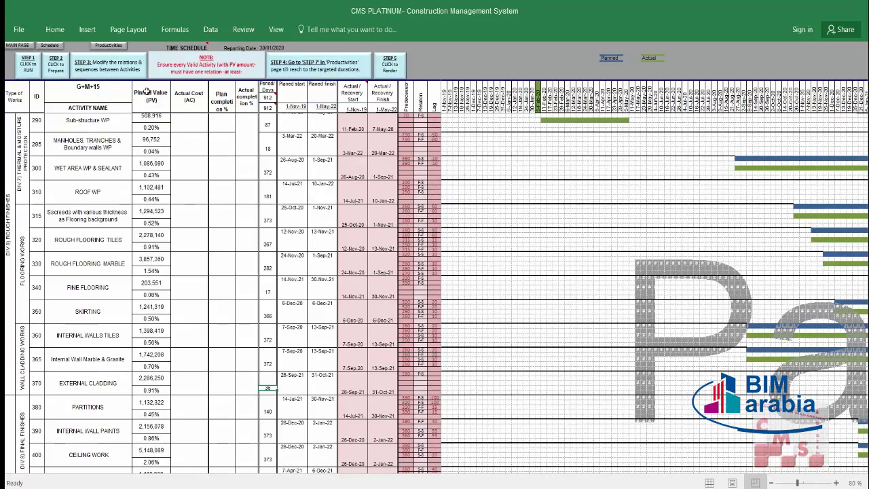
Set Fine Flooring's technician count to 10 on the Productivities sheet, giving 29 days.
left_click(101, 46)
scroll(550, 282, "down", 1)
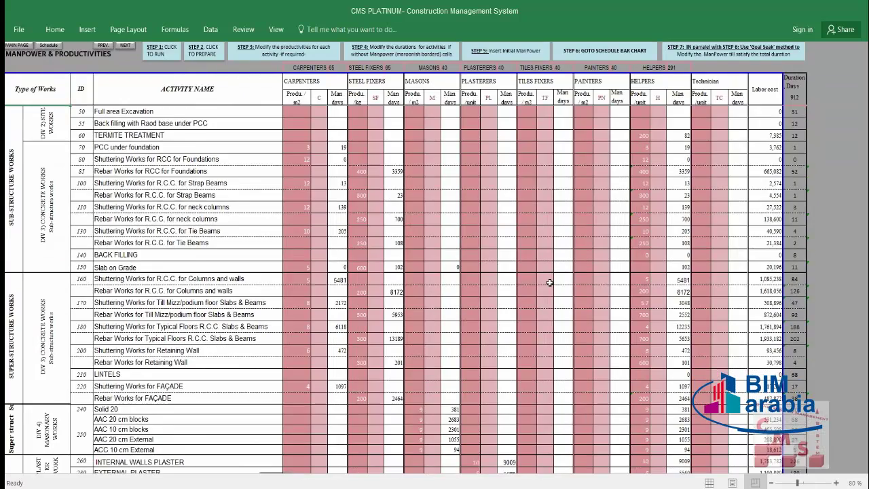
scroll(550, 282, "down", 9)
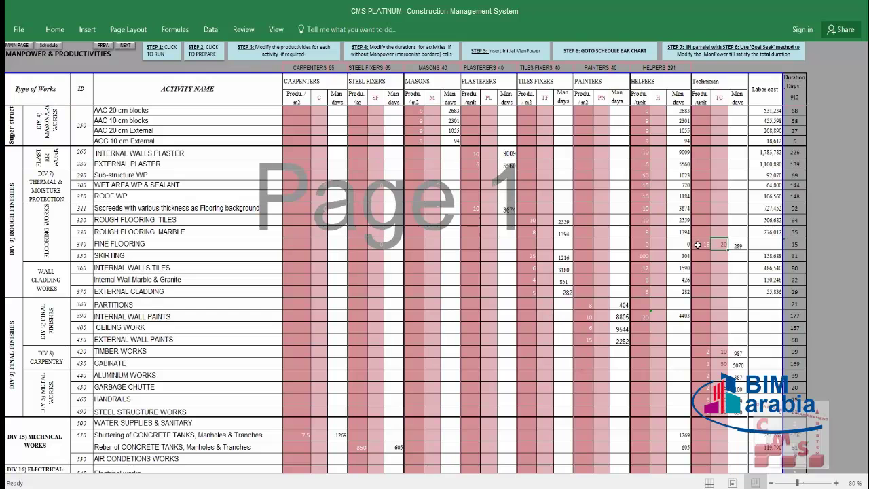
left_click(720, 247)
type("10")
key("Return")
Check the 912-day total duration and the 65-carpenter crew, then go to the Data tools.
left_click(797, 97)
scroll(807, 106, "up", 1)
left_click(331, 67)
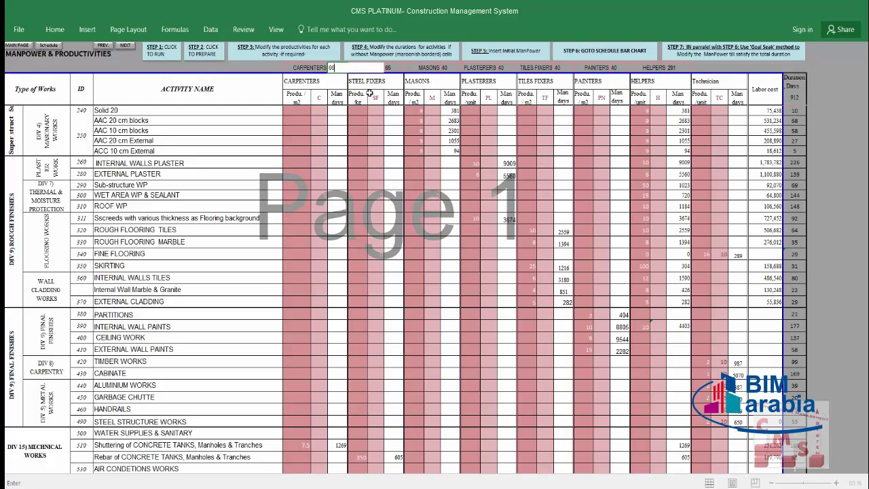
left_click(795, 97)
left_click(210, 29)
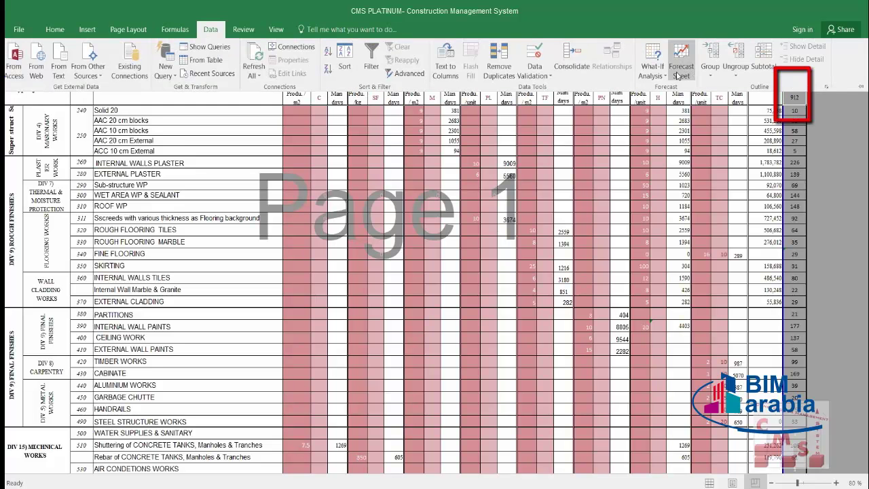
Start a Goal Seek on total duration using carpenters cell $O$2, then cancel the paused run.
left_click(653, 68)
left_click(679, 102)
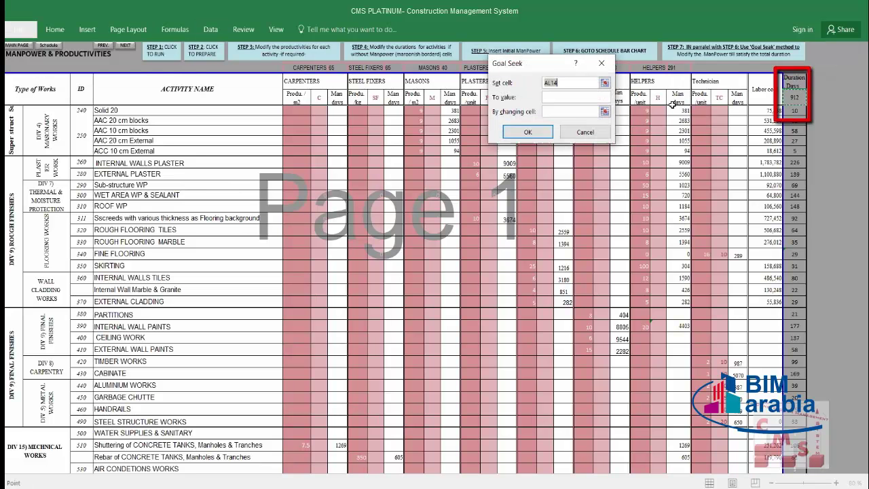
left_click(604, 112)
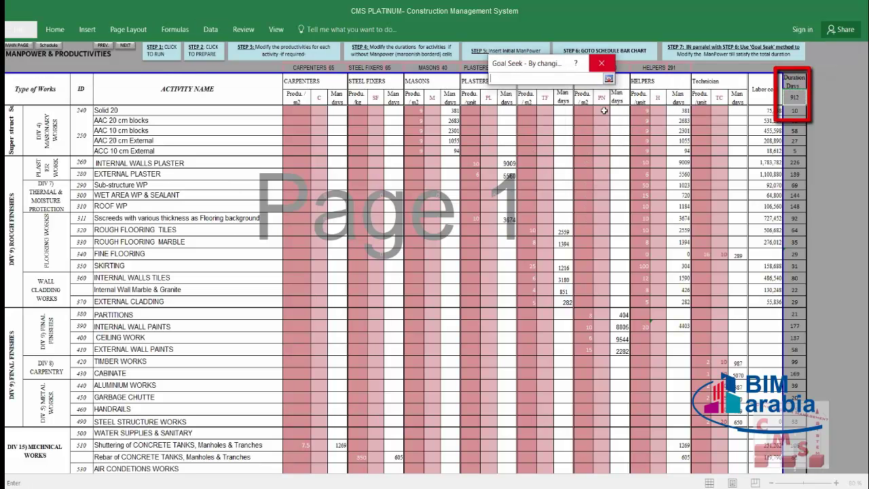
left_click(321, 67)
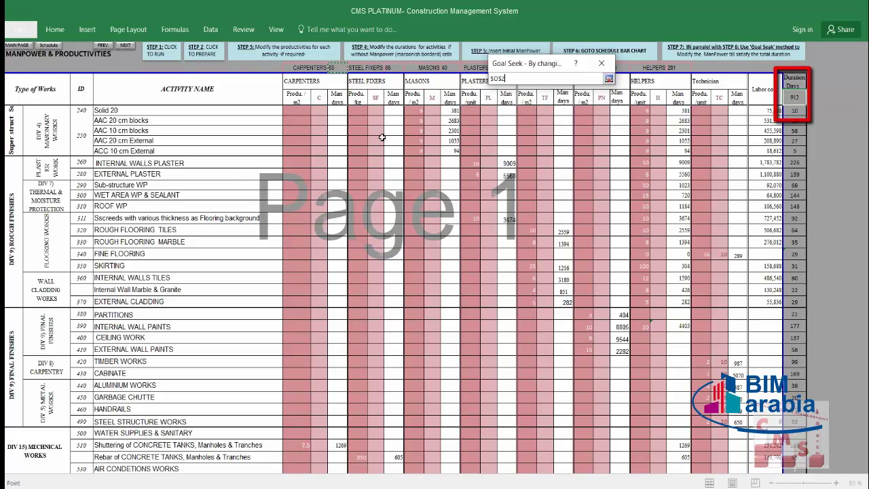
key("Return")
key("Return")
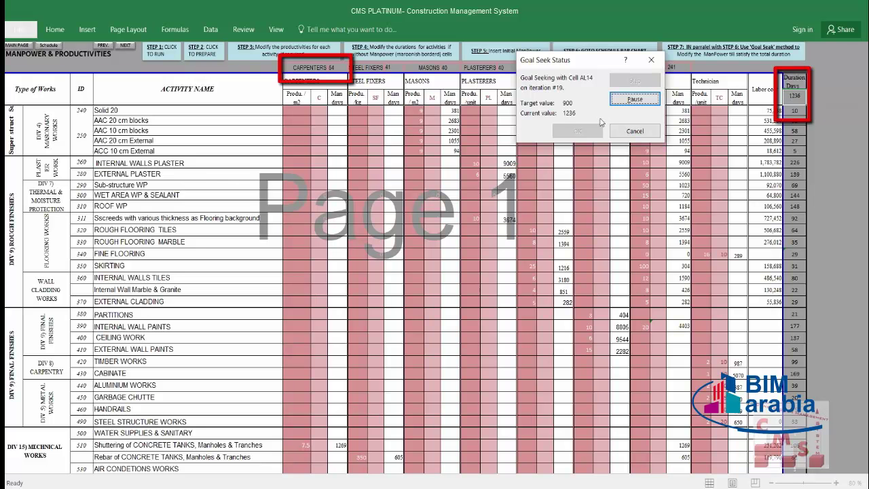
key("Return")
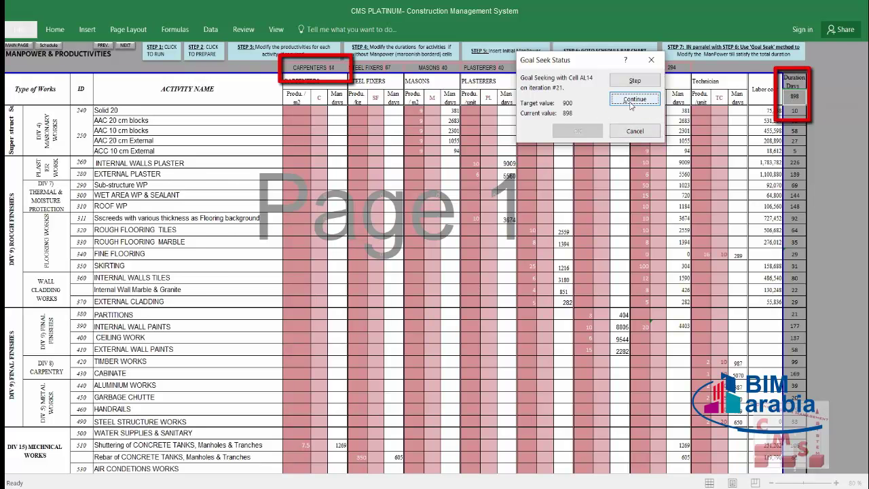
left_click(637, 136)
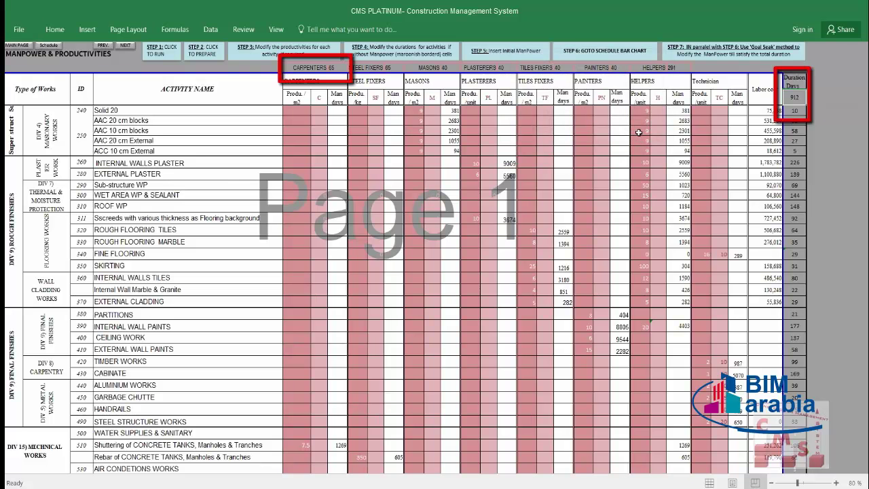
Goal Seek AL14 to 898 days by changing the carpenters cell, yielding 67 carpenters.
left_click(210, 29)
left_click(652, 65)
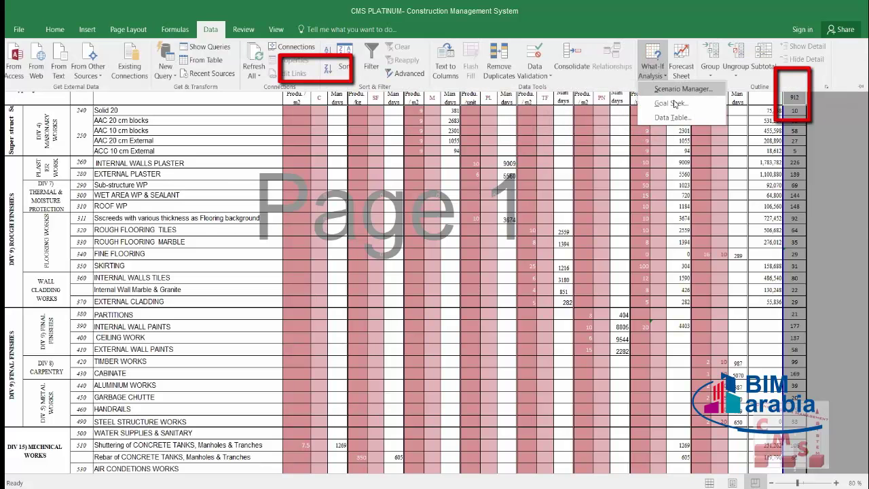
left_click(674, 103)
left_click(596, 95)
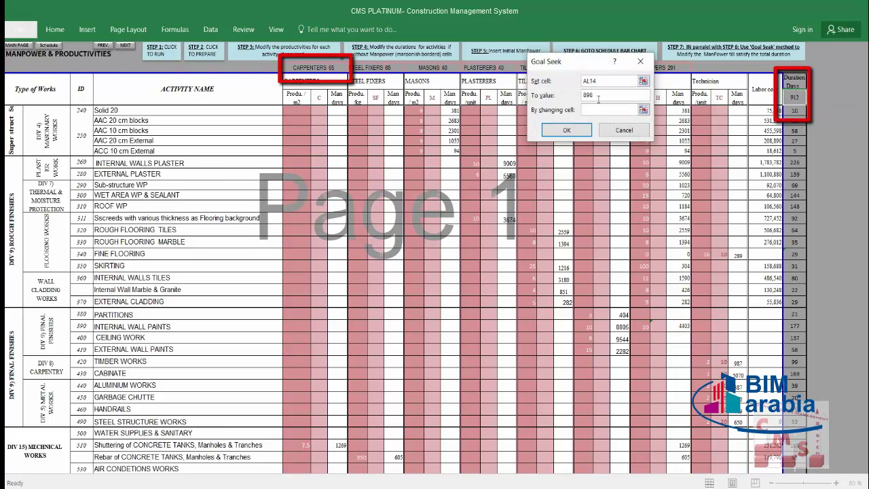
left_click(643, 110)
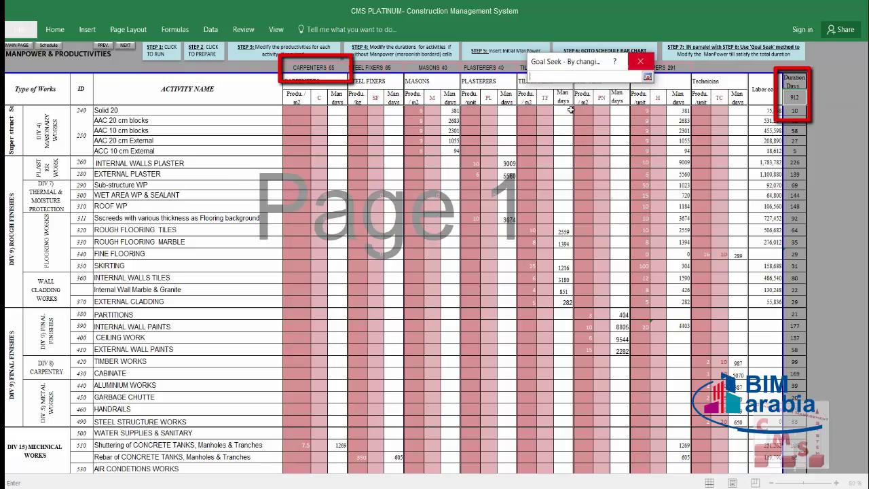
left_click(333, 68)
key("Return")
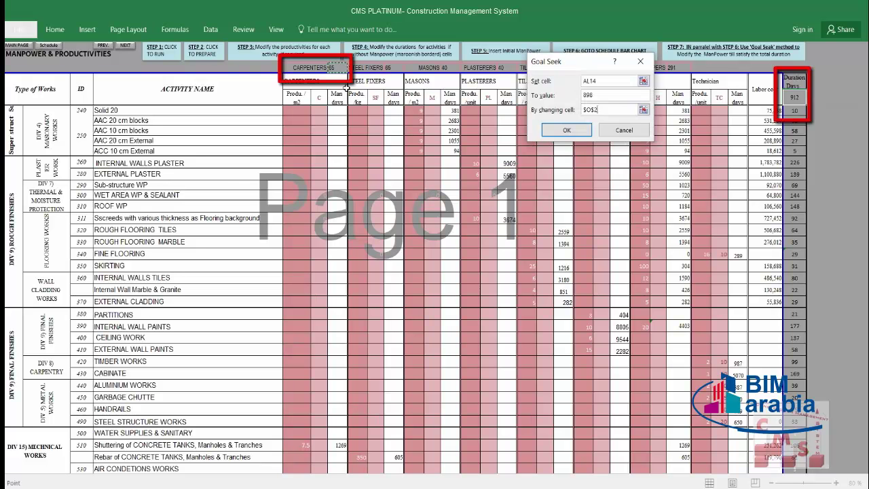
key("Return")
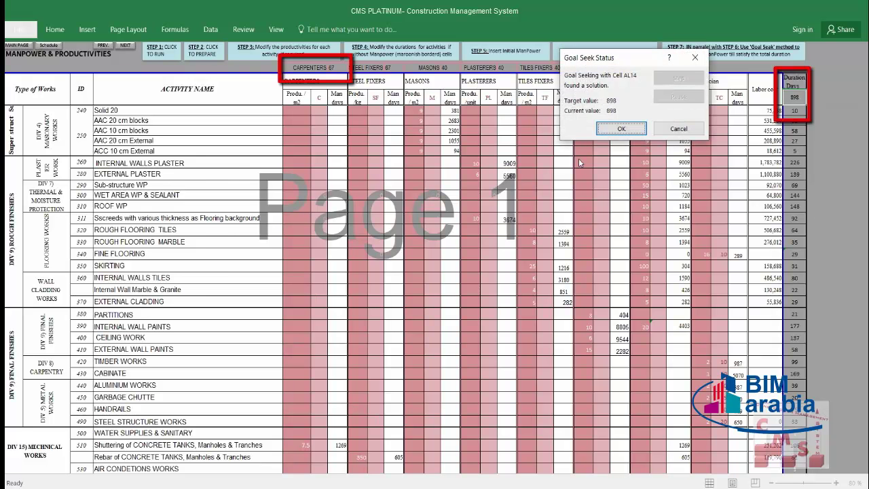
left_click(619, 129)
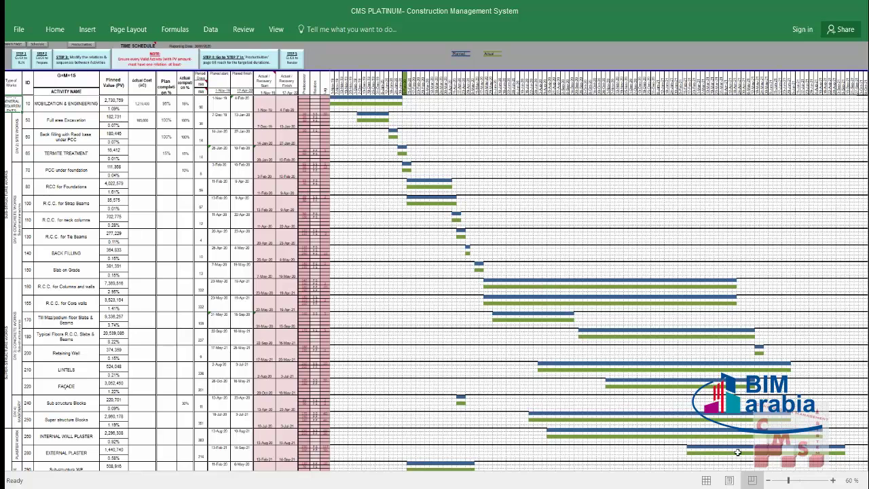
Re-render the Time Schedule Gantt bars for the 898-day project duration.
left_click(833, 479)
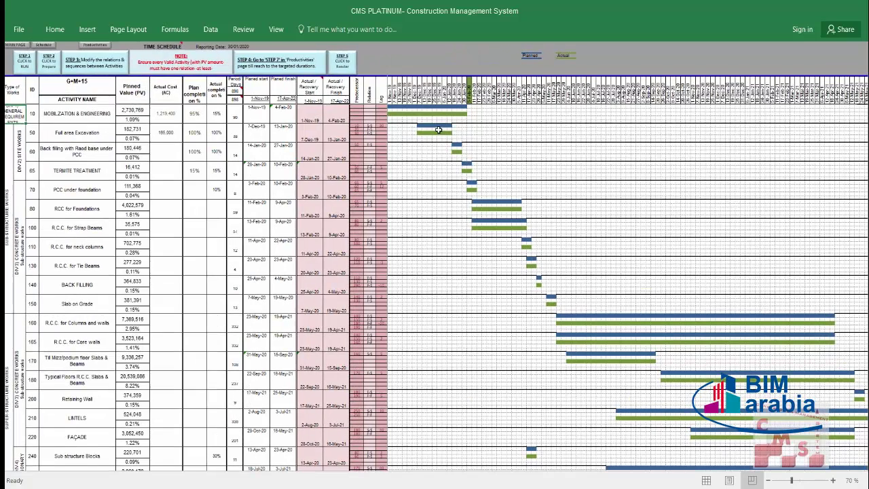
left_click(344, 66)
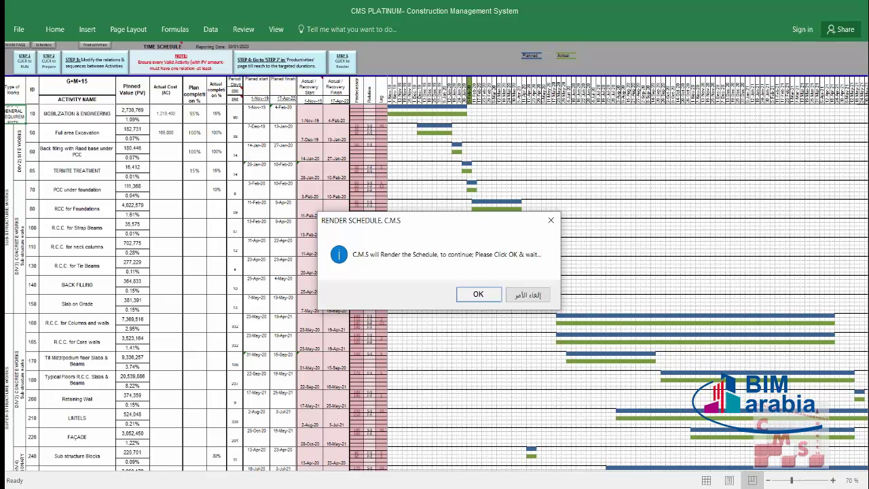
left_click(477, 295)
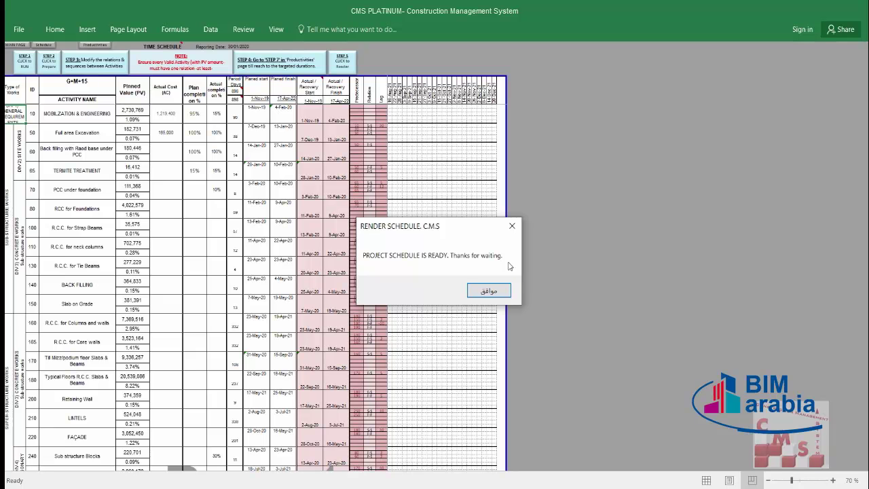
left_click(499, 290)
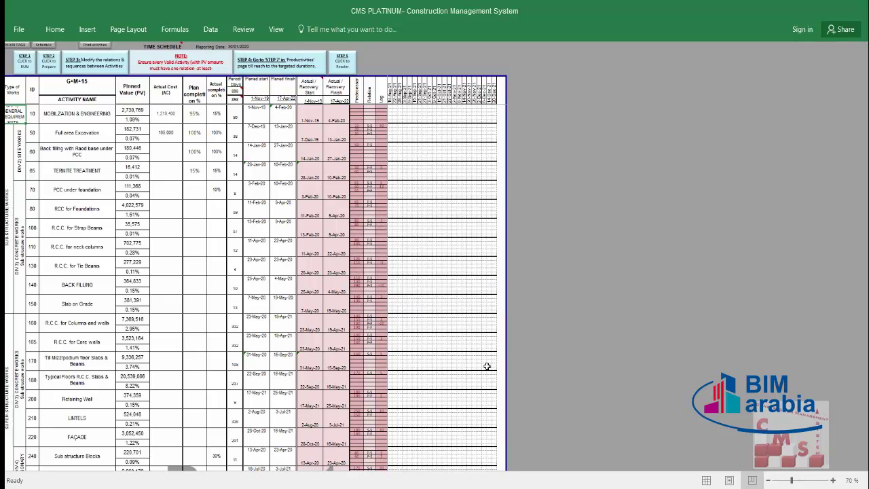
Review the updated Gantt chart and return to the CMS main page.
key("ctrl+Page_Up")
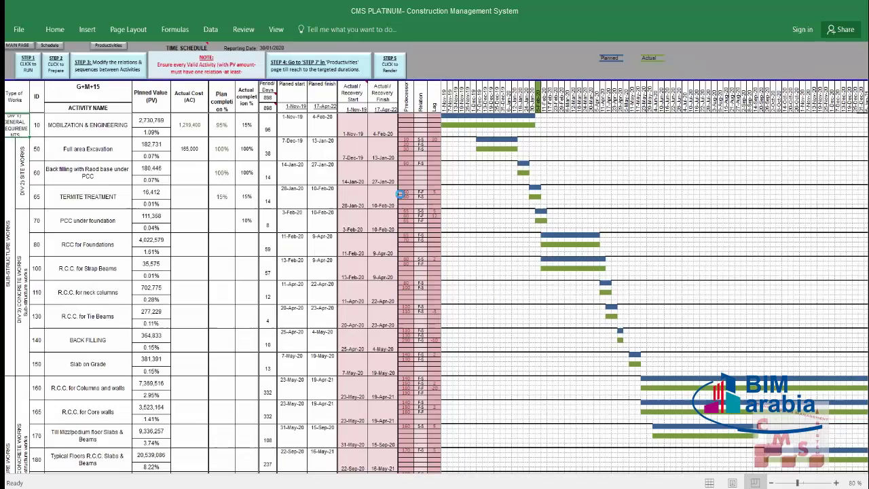
left_click(771, 483)
left_click(771, 483)
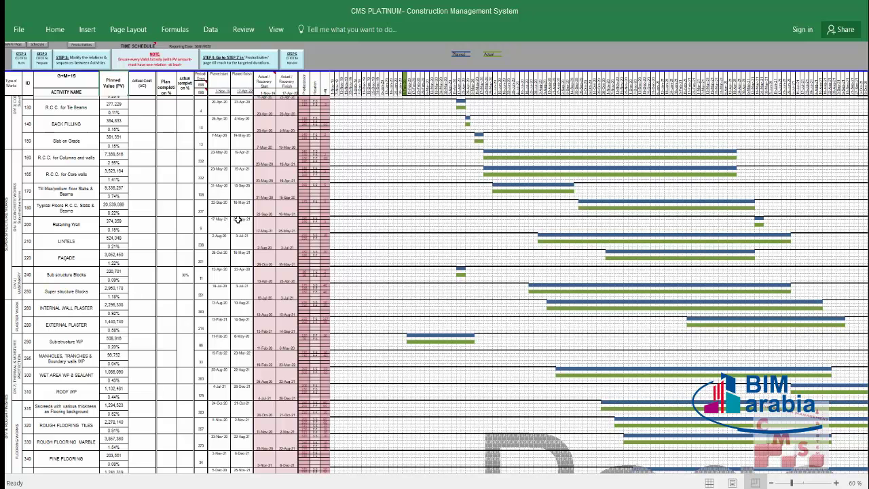
scroll(566, 292, "down", 1)
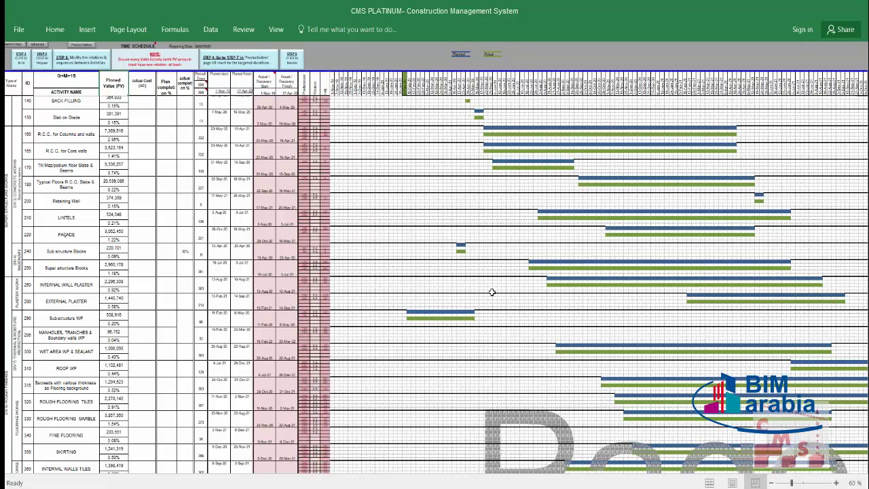
mouse_move(401, 246)
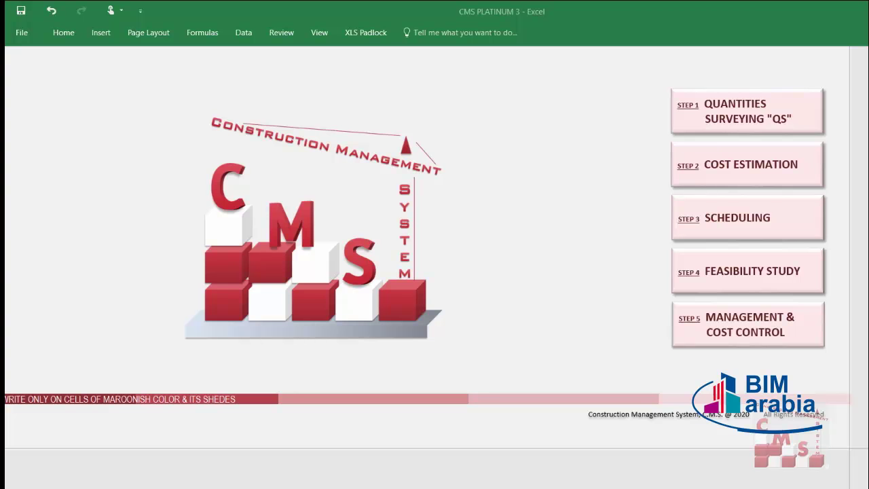
Go through Step 3 Scheduling and Step 3.4 Cost Baseline & Cashflow to the Step 3.4.1 Expenses & Budgeted Cash flow sheet.
left_click(758, 235)
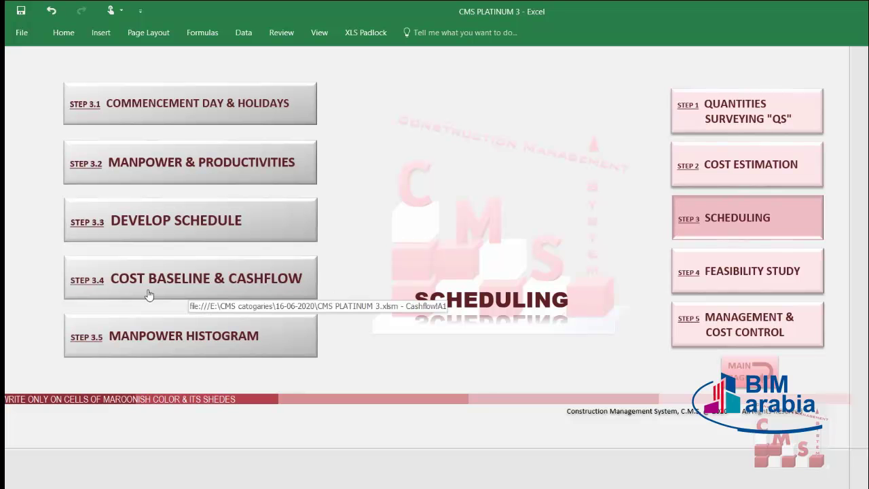
left_click(199, 285)
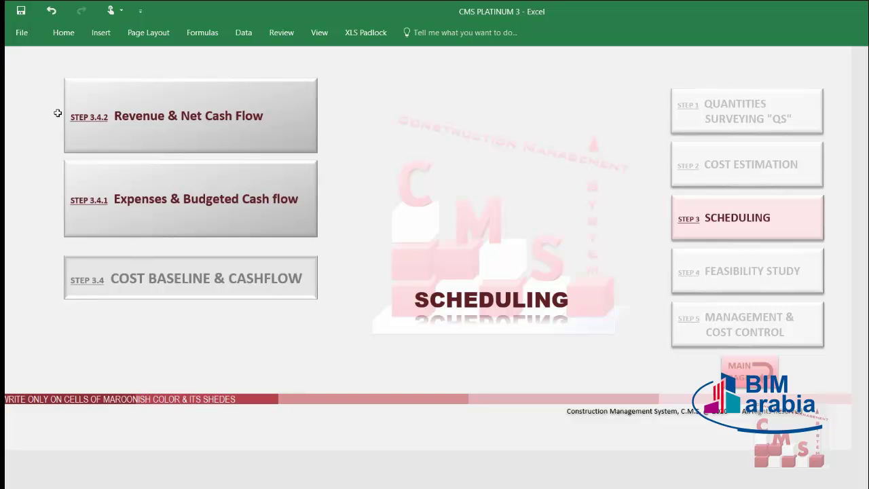
left_click(146, 233)
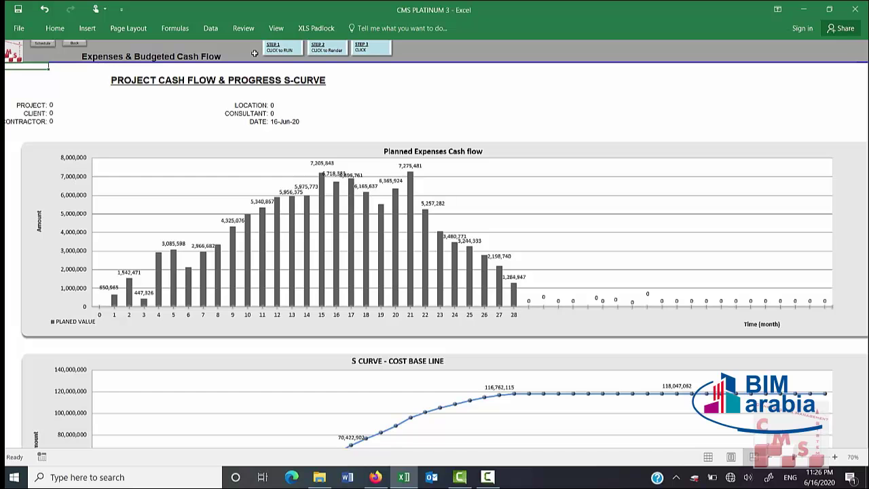
Run STEP 1 and render STEP 2 so the cash-flow and S-curves span months 0–28, reaching 116,762,115.
left_click(292, 51)
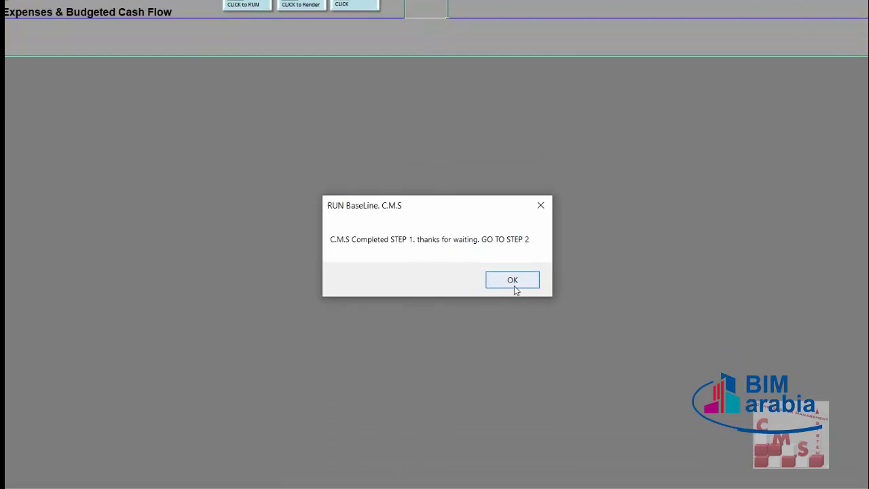
left_click(514, 282)
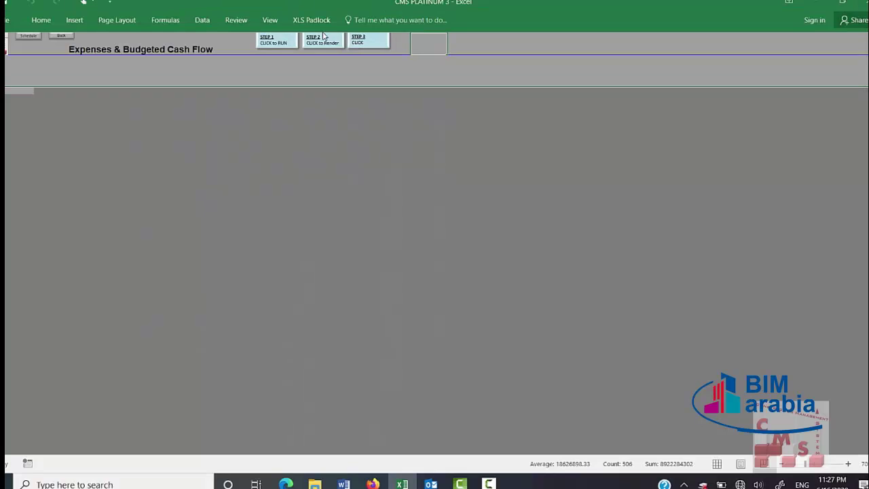
left_click(323, 41)
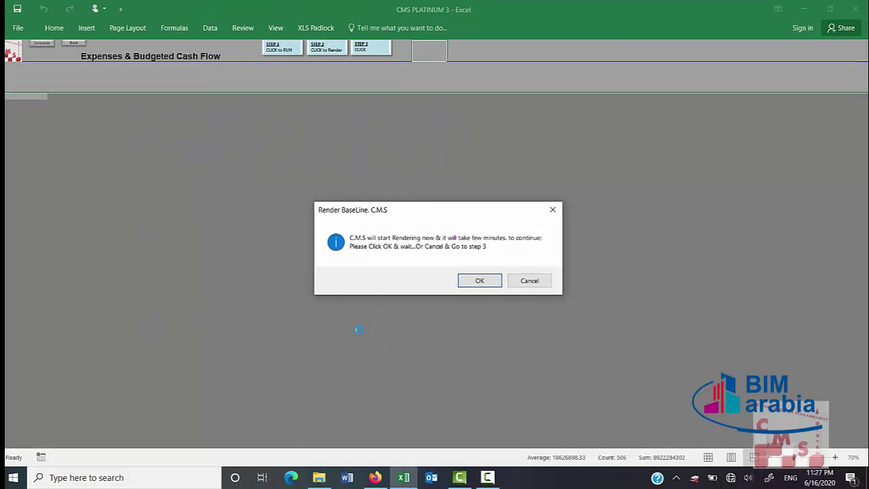
left_click(480, 281)
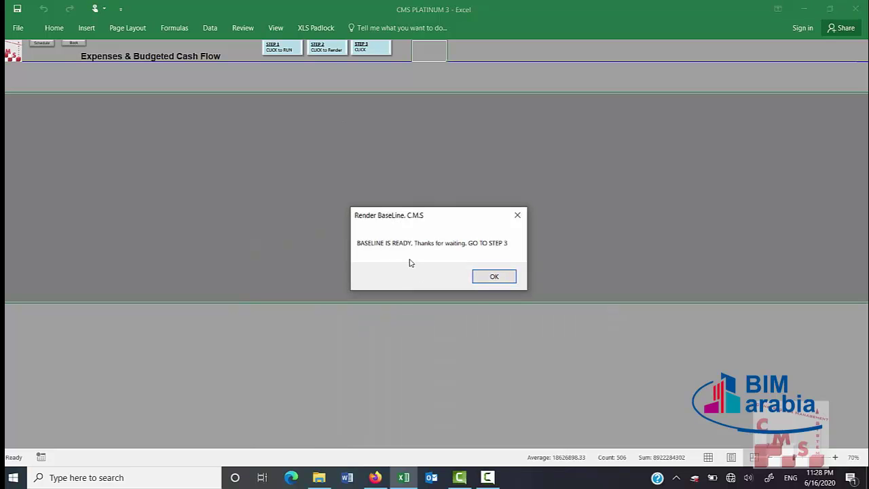
left_click(493, 276)
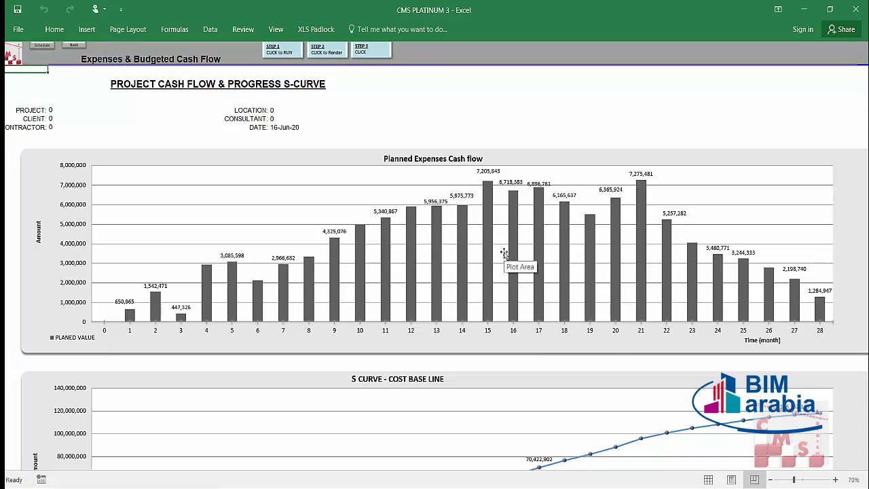
scroll(503, 254, "down", 5)
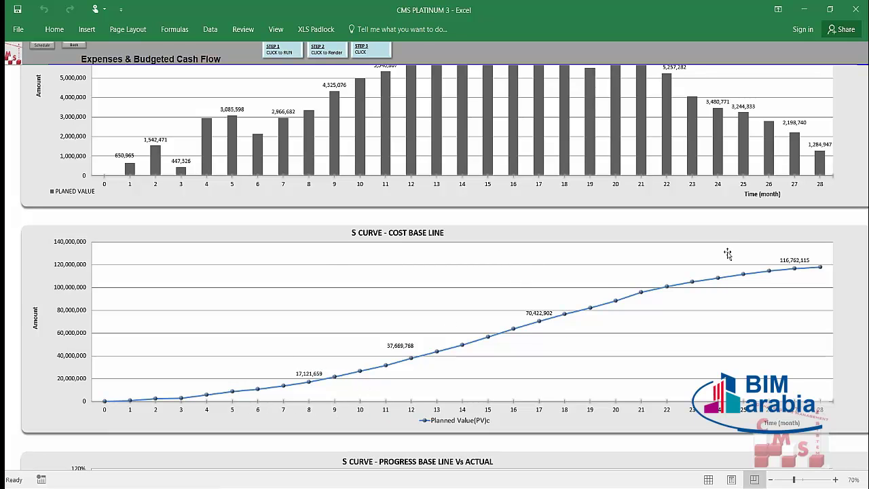
scroll(500, 294, "down", 5)
scroll(500, 293, "down", 5)
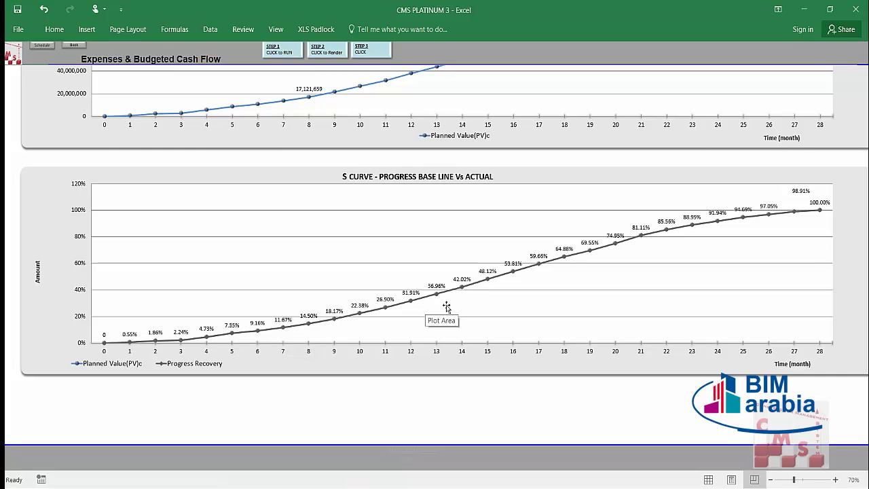
scroll(493, 296, "up", 12)
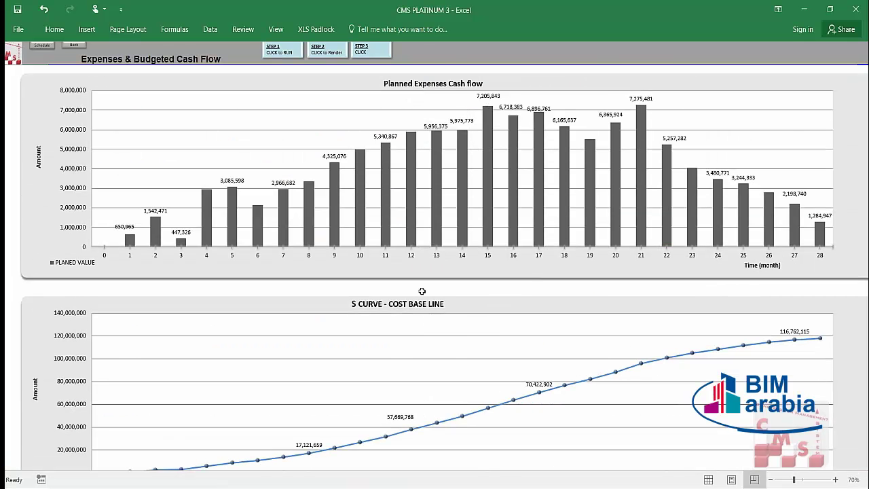
Open the Revenue & Net Cash Flow page's payment terms: 65 days, 10% advance, 20% deduction.
left_click(75, 45)
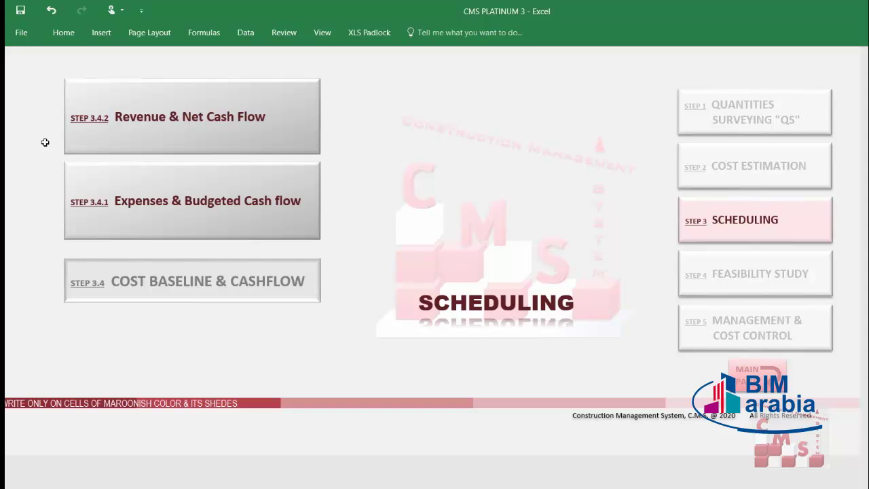
left_click(110, 139)
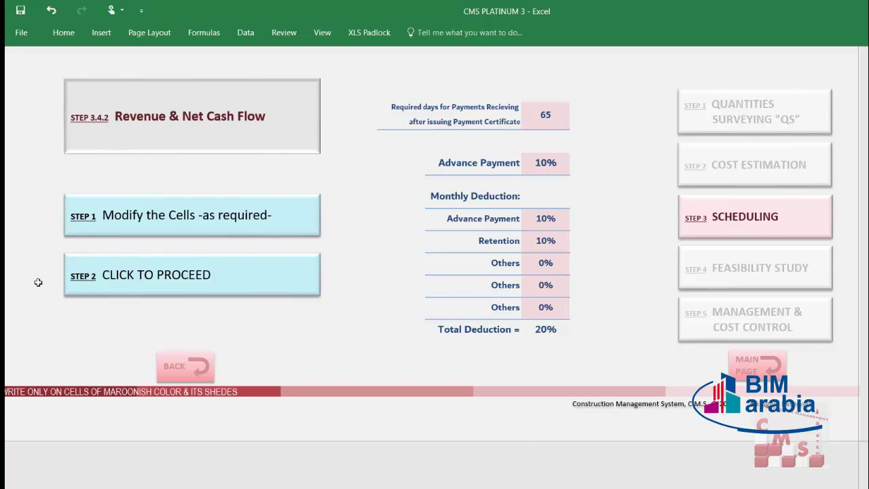
left_click(175, 230)
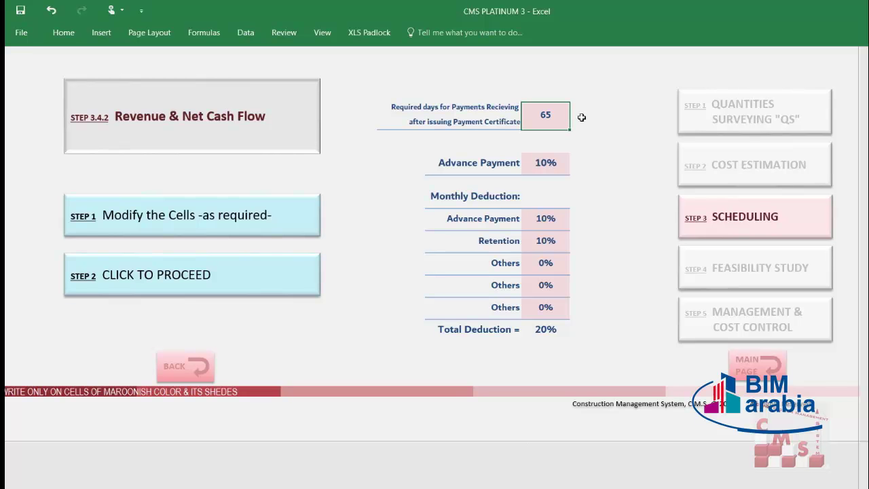
Try 90 payment receiving days, then restore the value to 65.
type("90")
key("Up")
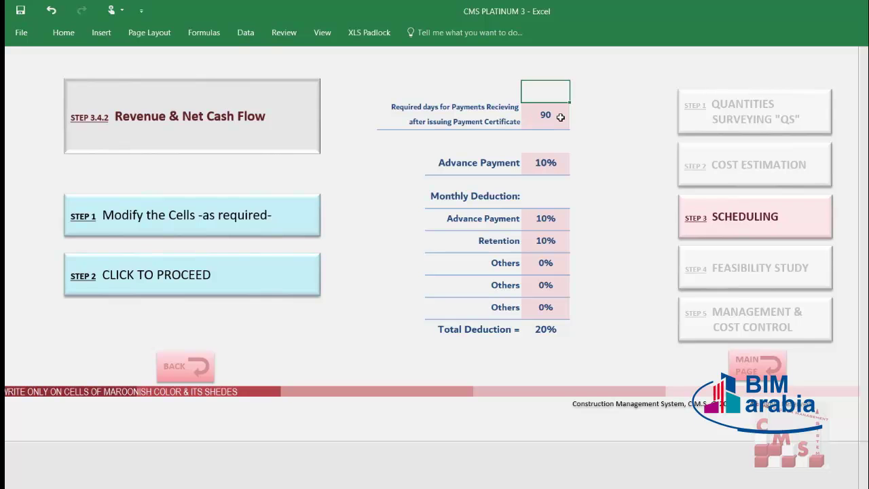
left_click(560, 118)
type("65")
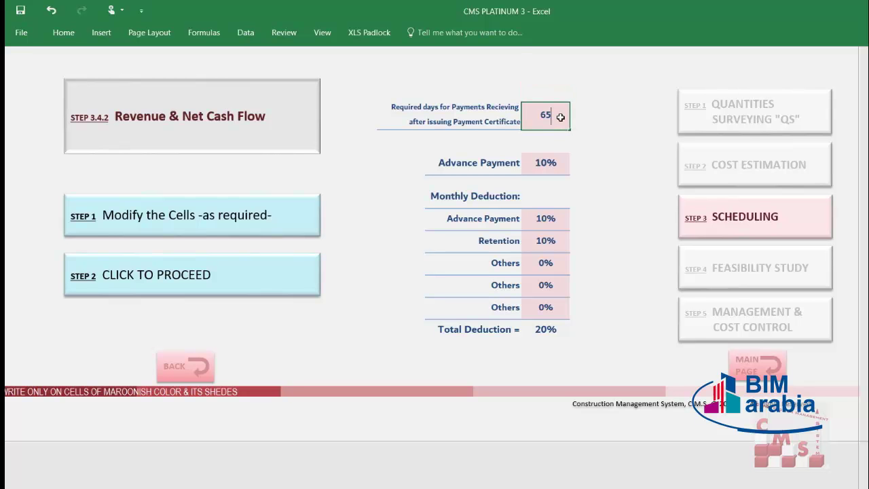
key("Return")
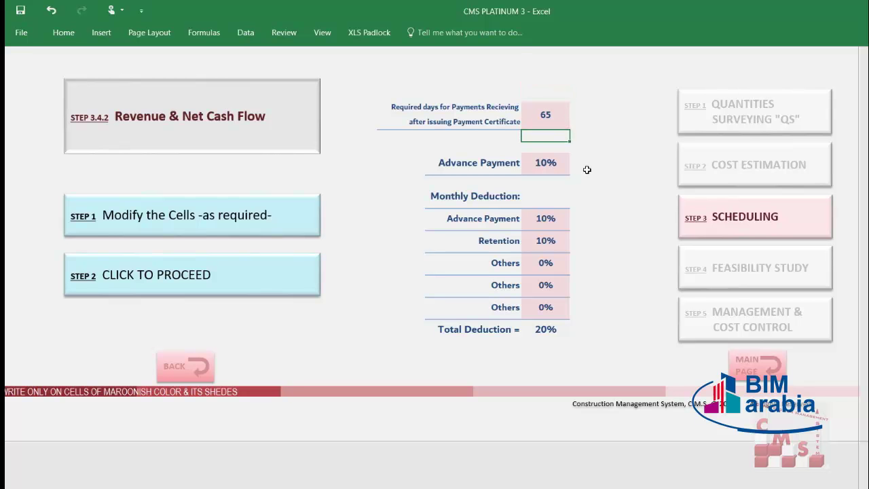
Try 20% and then 5% as the Advance Payment percentage.
left_click(555, 162)
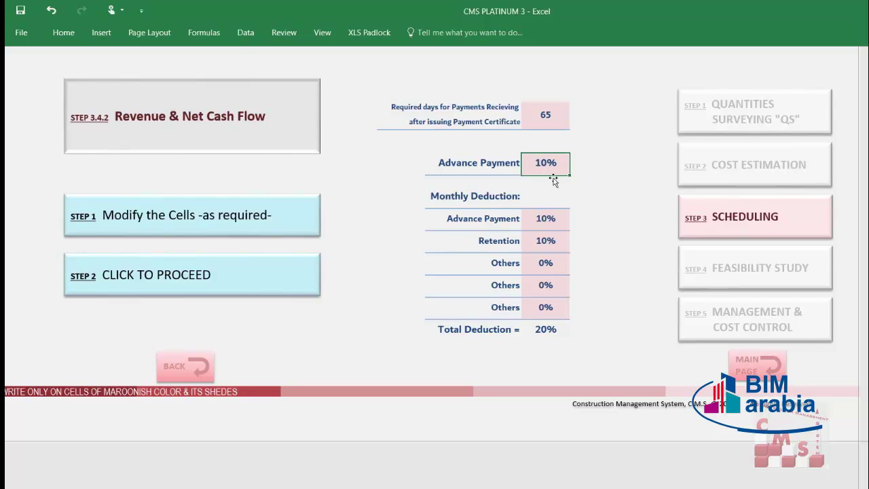
left_click(554, 218)
left_click(554, 240)
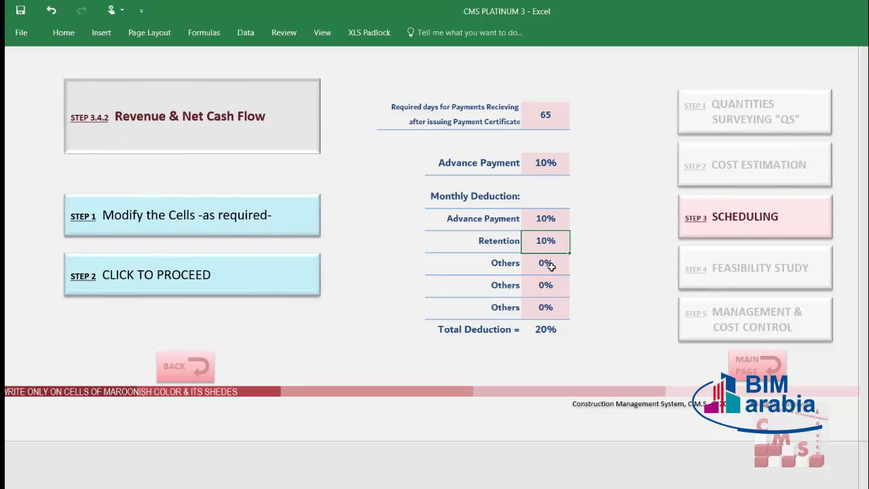
left_click(560, 169)
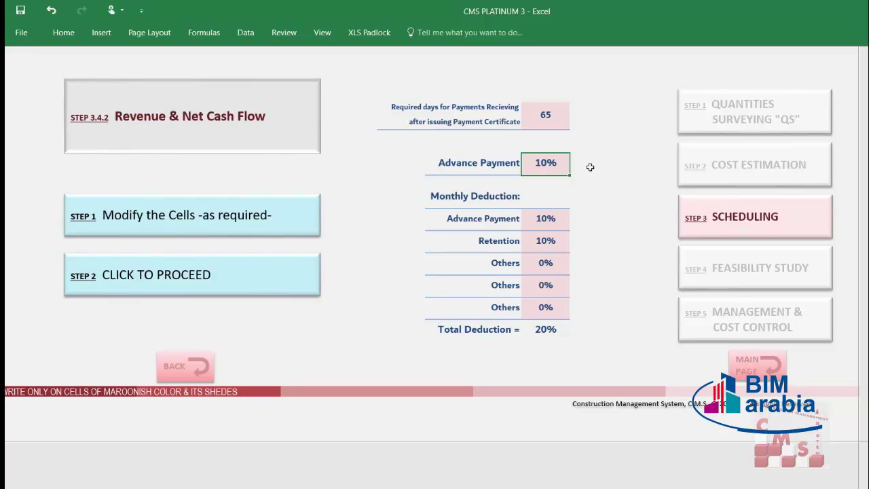
type("20")
key("Return")
key("Up")
key("Down")
key("Up")
type("5")
key("Return")
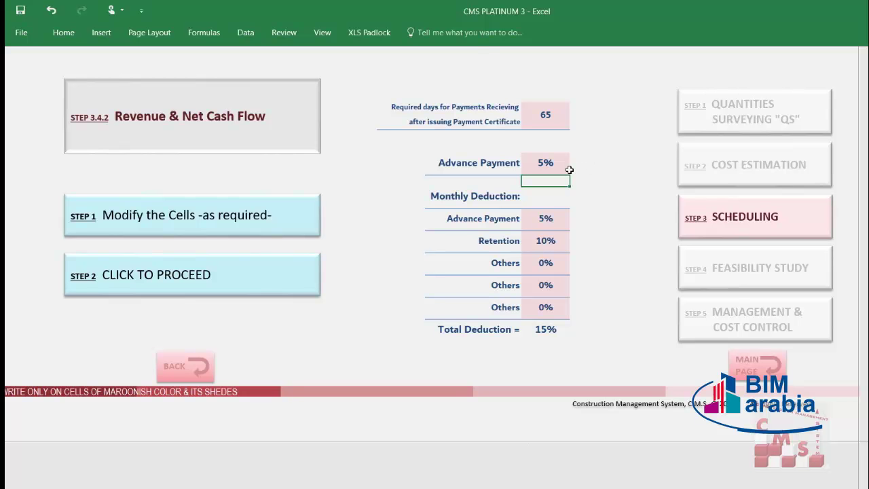
Set the Advance Payment back to 10%.
left_click(569, 169)
type("10")
key("Return")
key("Down")
key("Down")
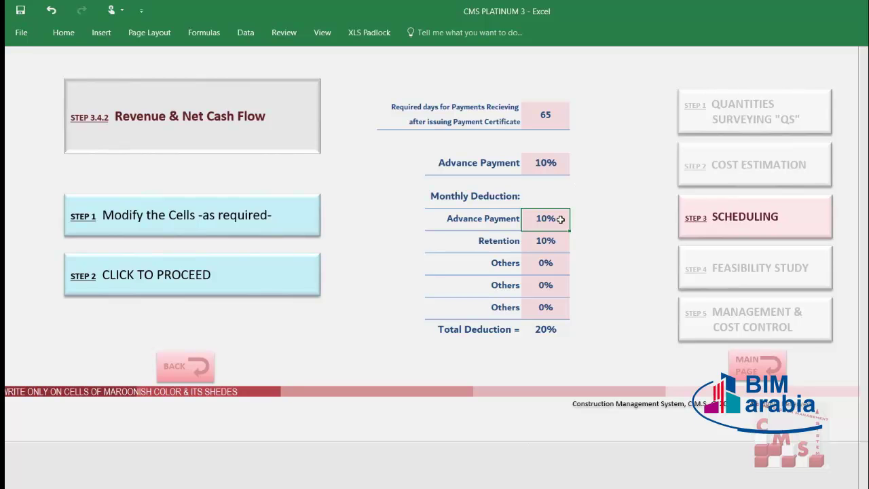
Check the Retention, Others and 20% Total Deduction cells, then proceed to the Net Cashflow sheet.
left_click(564, 245)
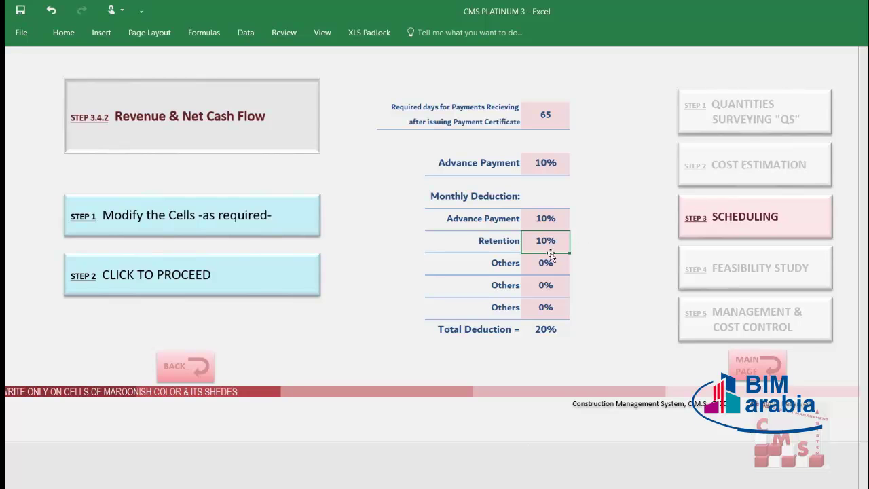
left_click(551, 257)
left_click(561, 285)
left_click(564, 303)
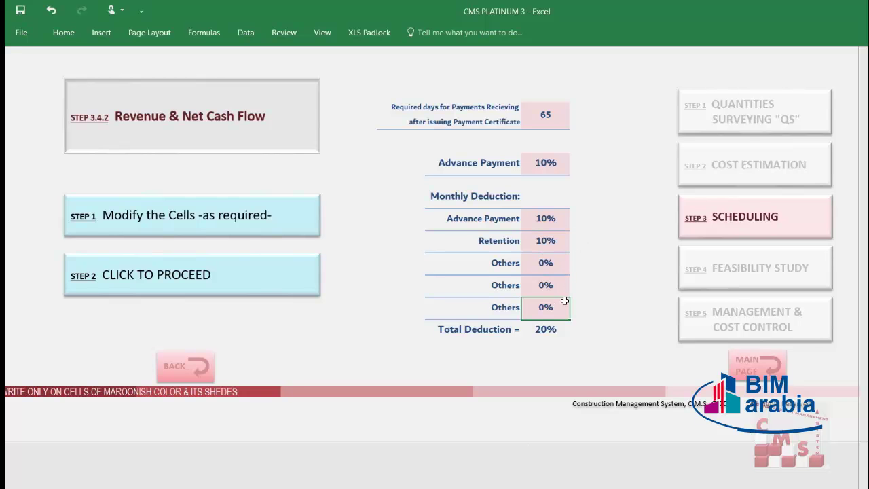
left_click(549, 268)
left_click(556, 289)
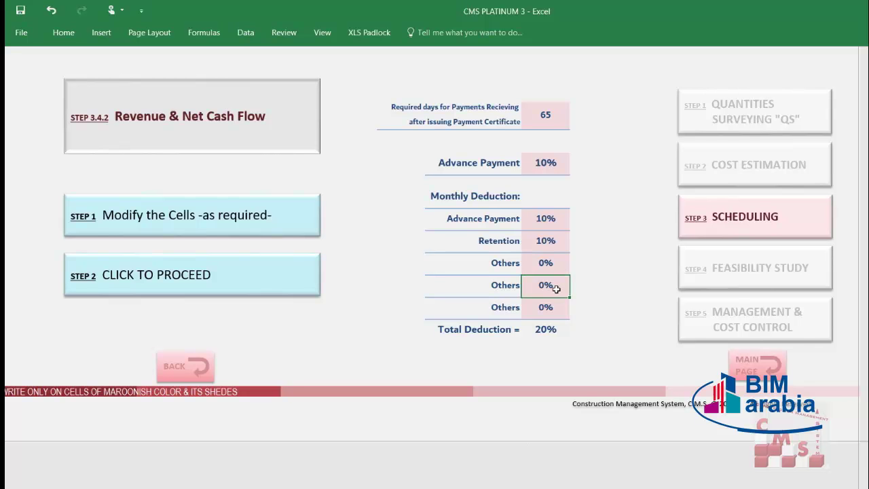
left_click(552, 264)
left_click(557, 284)
left_click(556, 307)
left_click(556, 333)
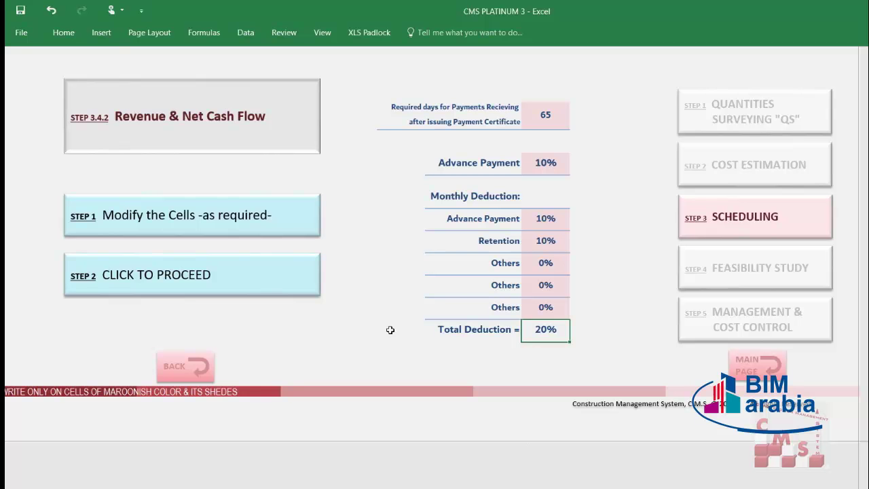
left_click(197, 290)
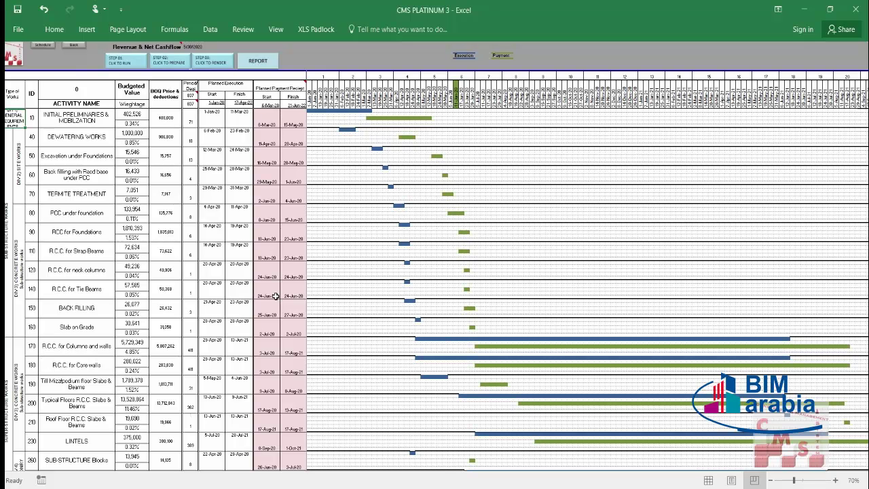
mouse_move(77, 89)
left_mouse_down()
mouse_move(67, 125)
mouse_move(67, 106)
mouse_move(48, 352)
left_mouse_up()
left_click_drag(132, 92, 129, 377)
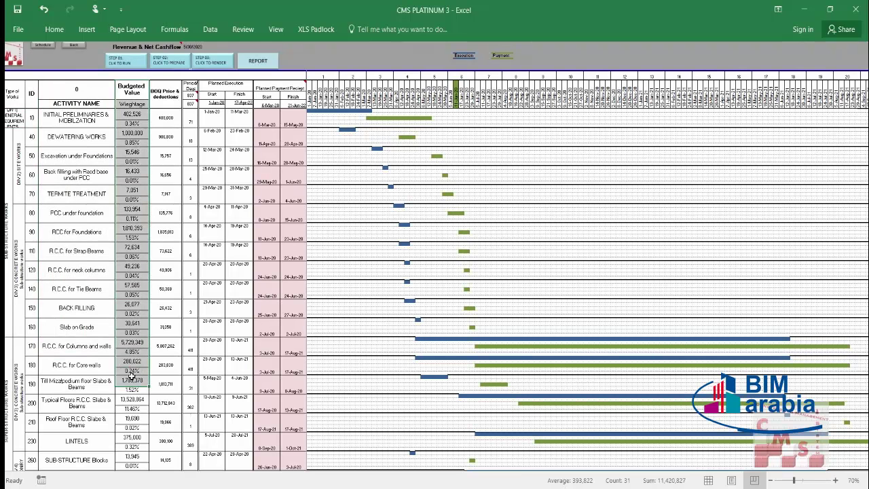
left_click(131, 171)
left_click(131, 190)
left_click(131, 209)
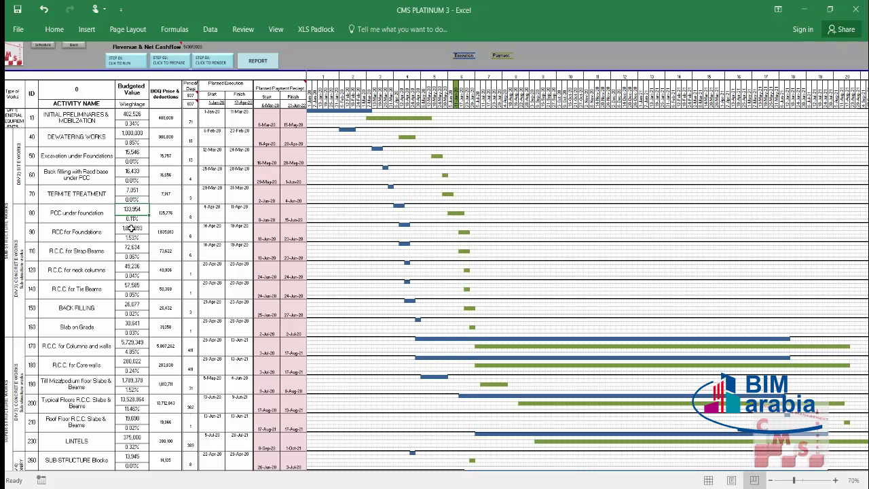
left_click(131, 229)
left_click(131, 248)
left_click(130, 266)
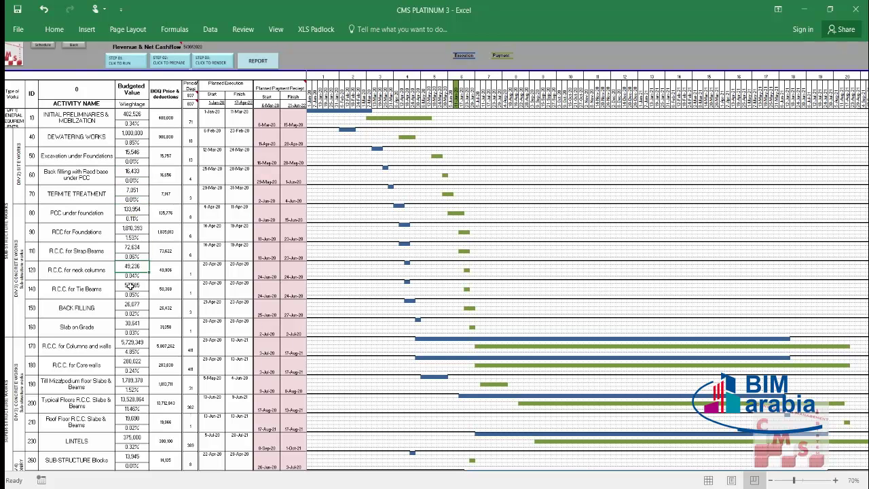
left_click(131, 286)
left_click(131, 305)
left_click(167, 225)
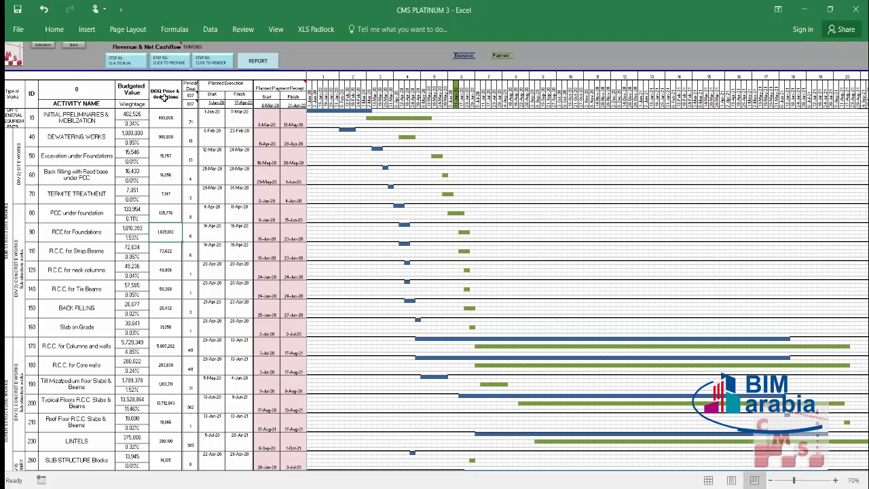
left_click_drag(163, 97, 163, 270)
left_click(97, 157)
left_click(133, 152)
left_click(165, 156)
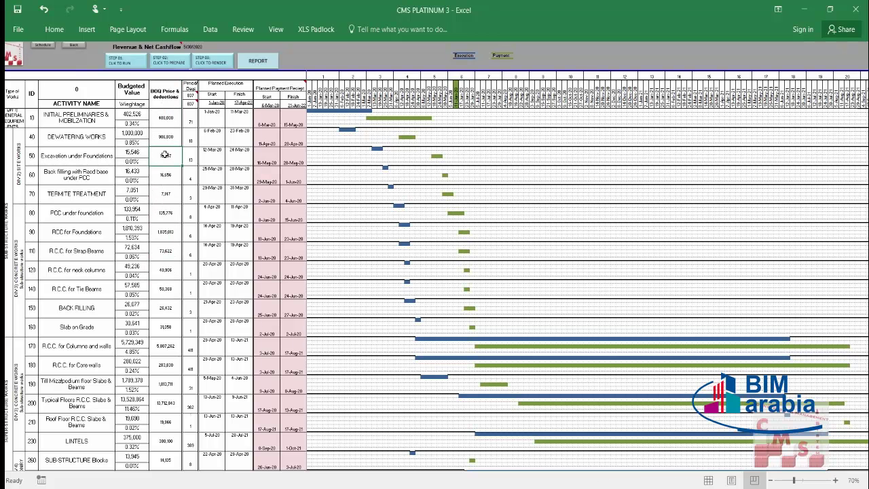
left_click(170, 95)
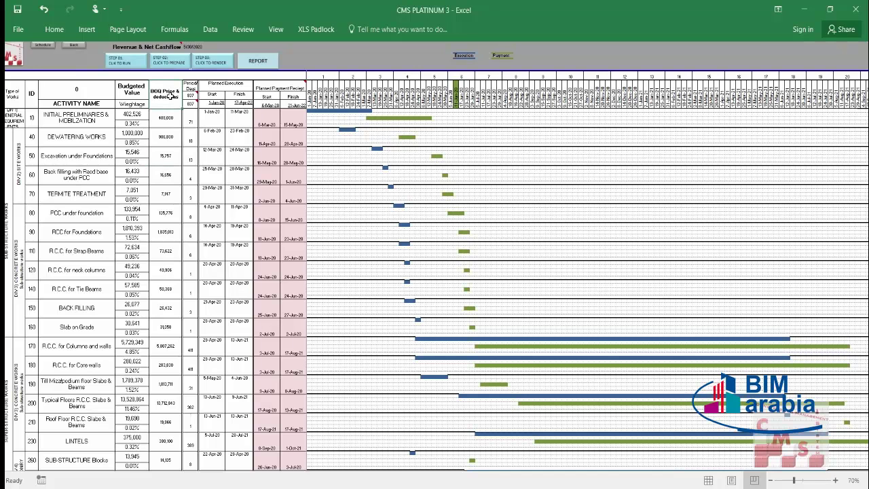
scroll(172, 97, "up", 2)
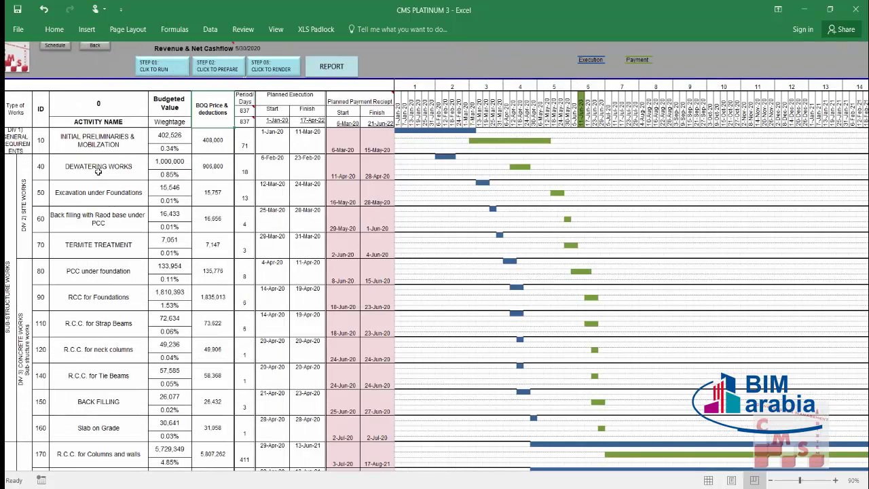
Review the DEWATERING WORKS budget, BOQ prices and planned execution dates.
left_click(100, 175)
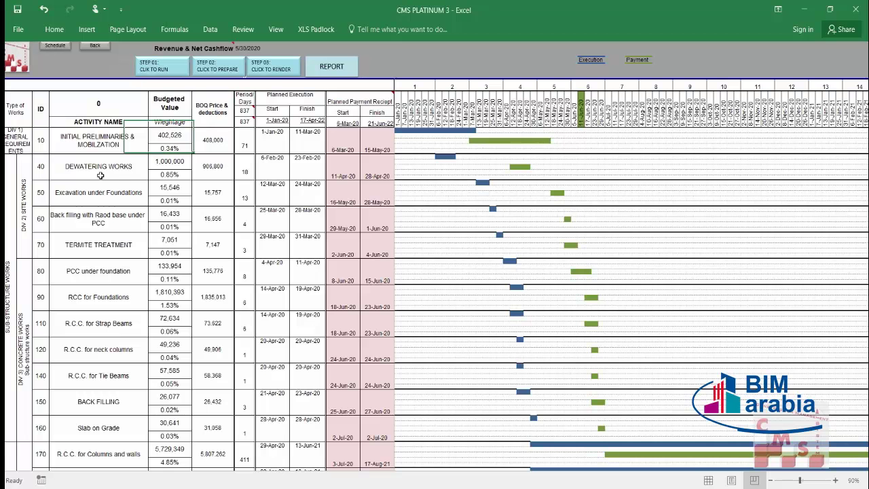
left_click(169, 165)
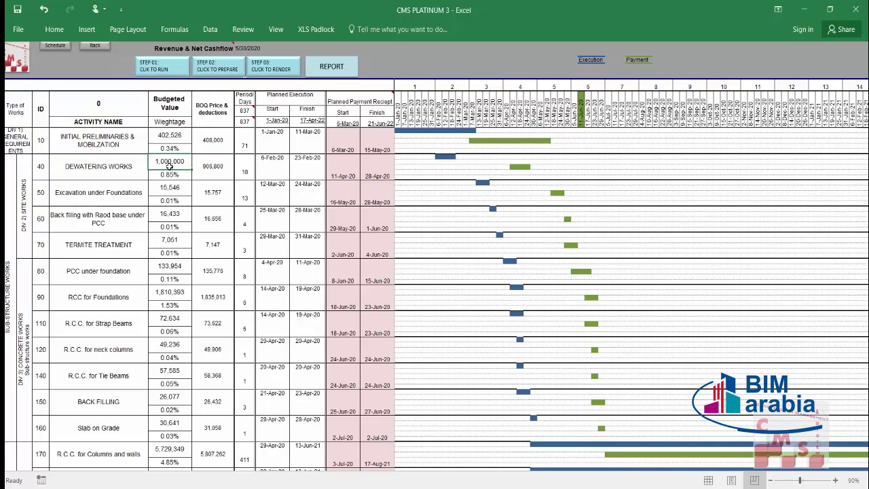
left_click(217, 113)
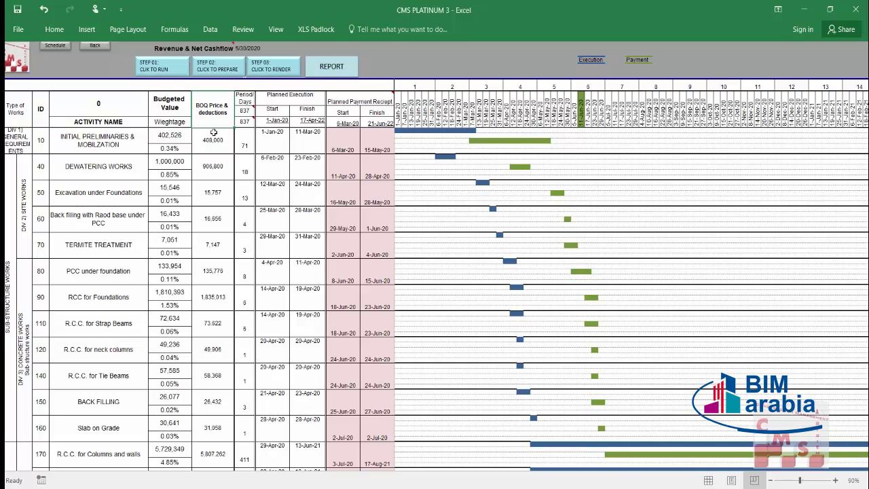
left_click_drag(213, 136, 210, 432)
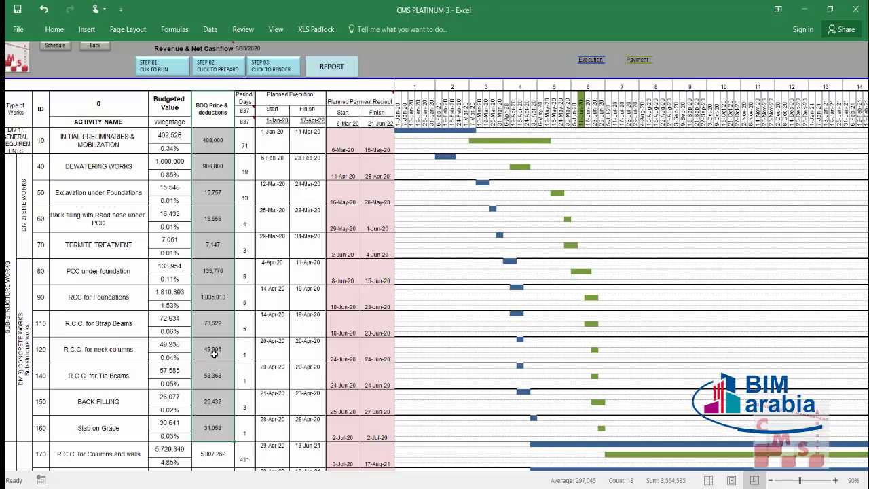
left_click_drag(277, 99, 281, 402)
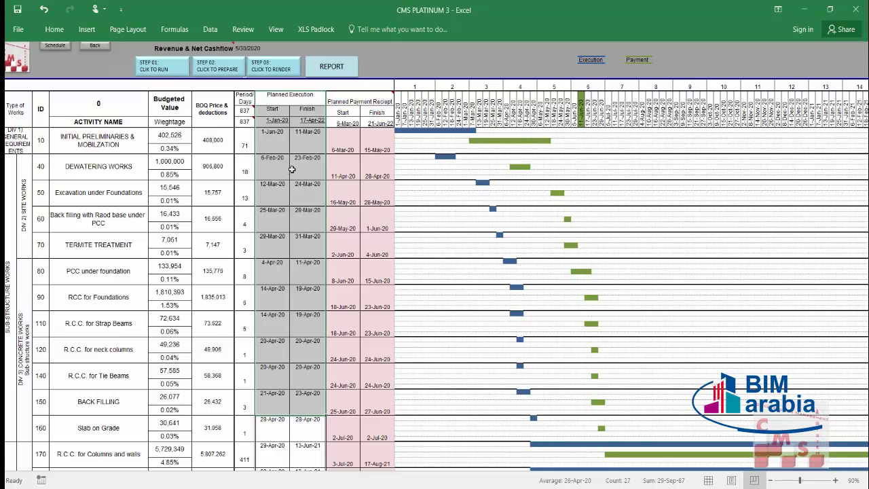
Check the planned payment receipt dates and run net cash flow Step 01.
left_click_drag(351, 123, 360, 333)
left_click_drag(380, 261, 343, 408)
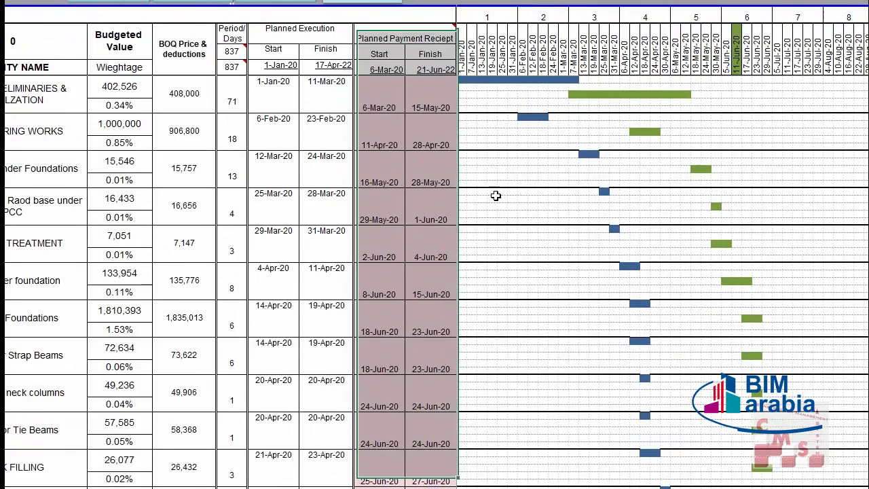
left_click(494, 199)
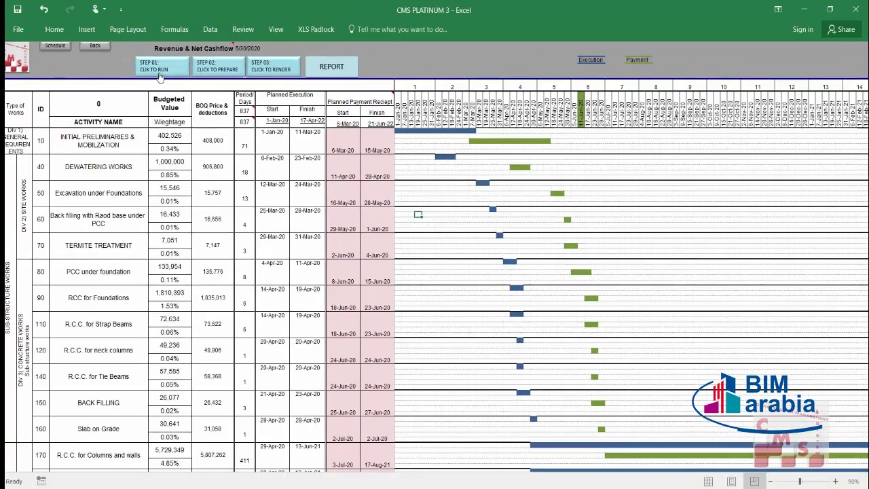
left_click(152, 55)
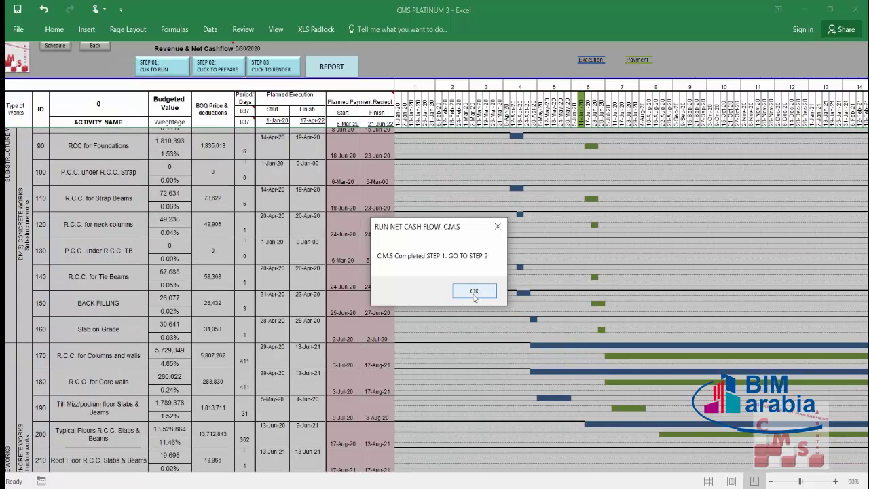
Run STEP 02 to prepare and STEP 03 to render the net cash flow, confirming each message.
left_click(473, 292)
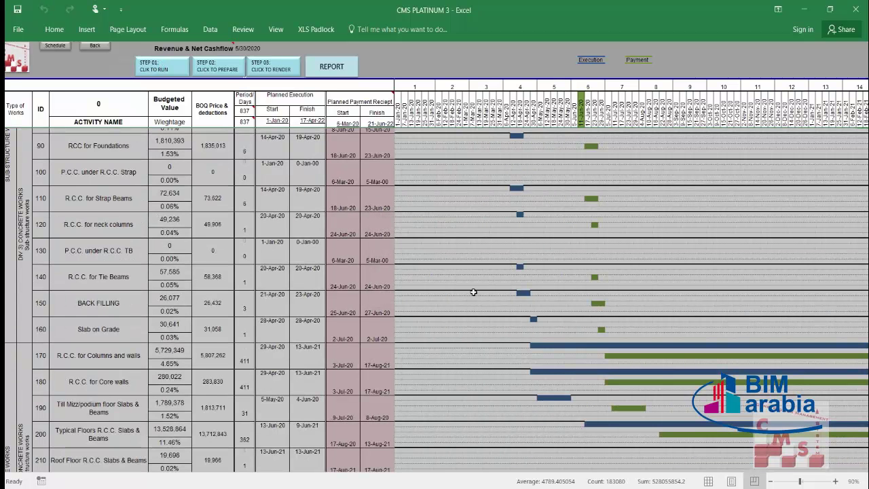
left_click(227, 68)
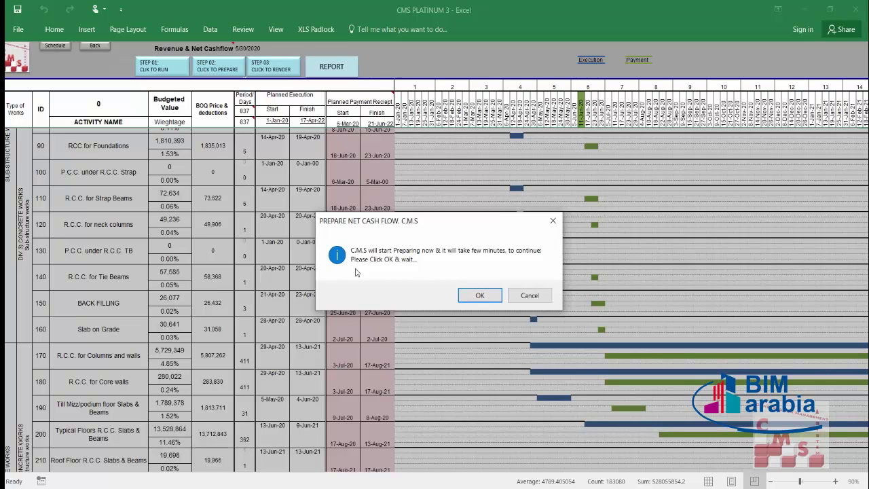
left_click(483, 295)
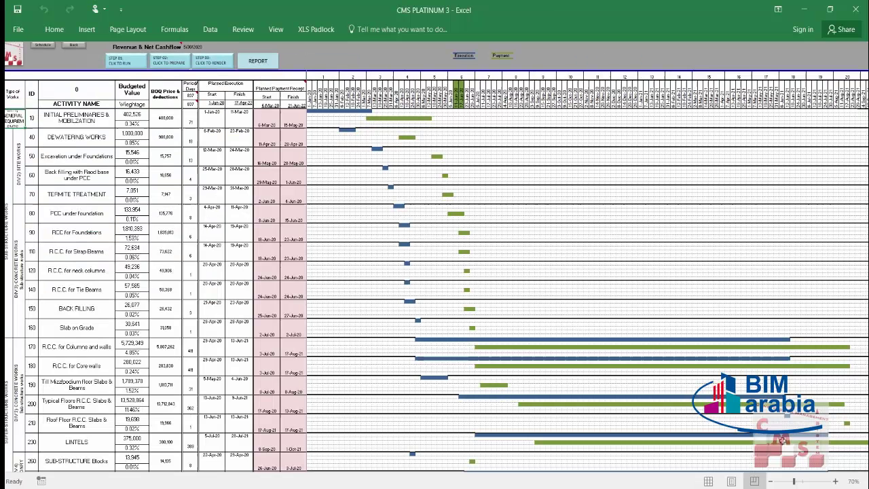
left_click(223, 63)
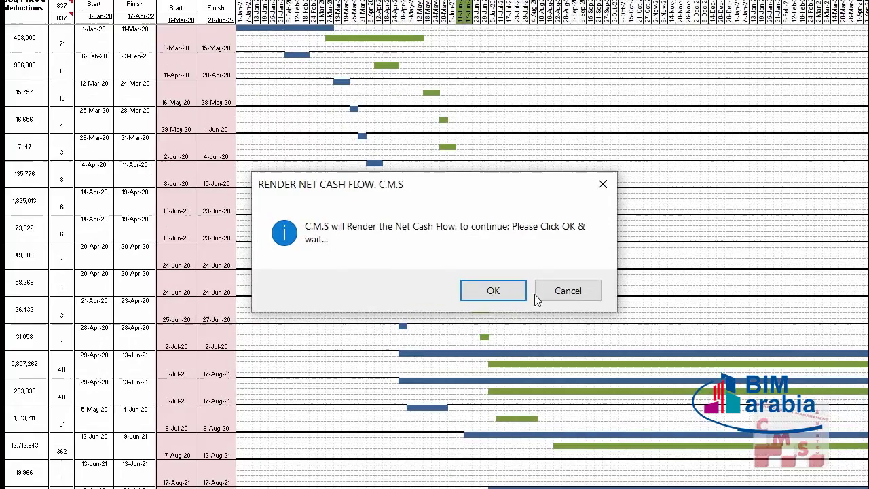
left_click(494, 291)
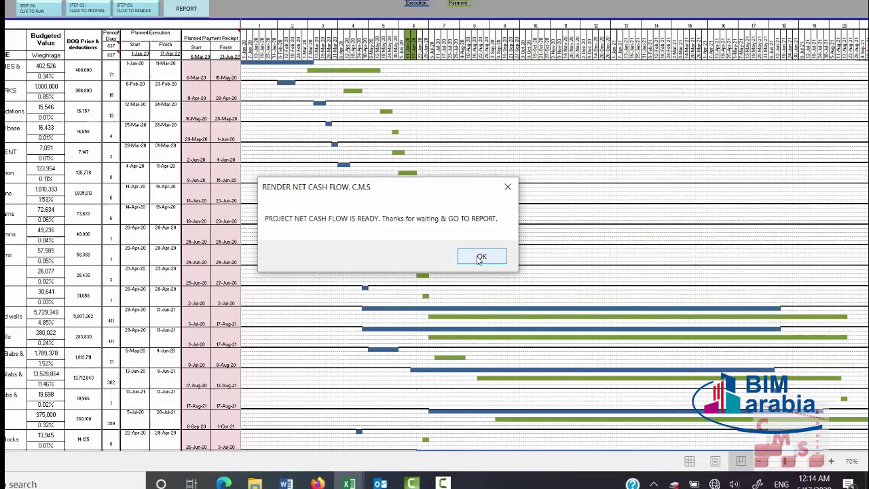
left_click(480, 259)
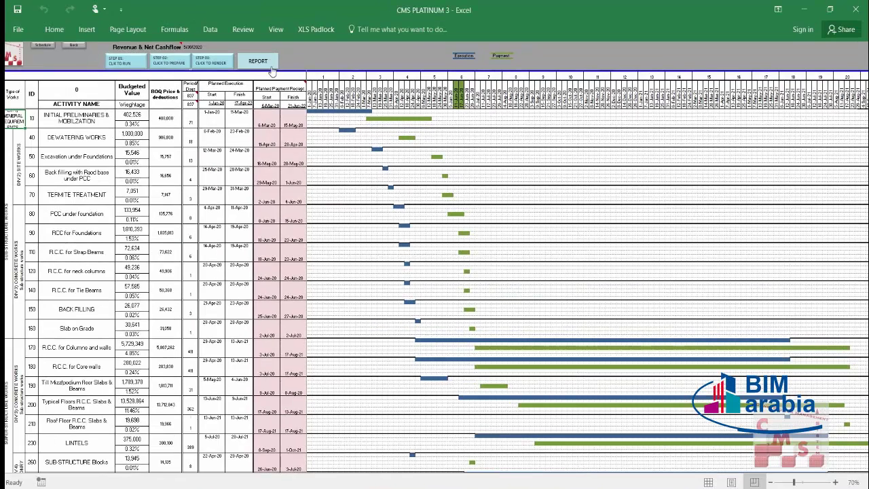
View the REPORT's cash flow table and Monthly, Cumulative Planned and Planned NET charts.
left_click(186, 8)
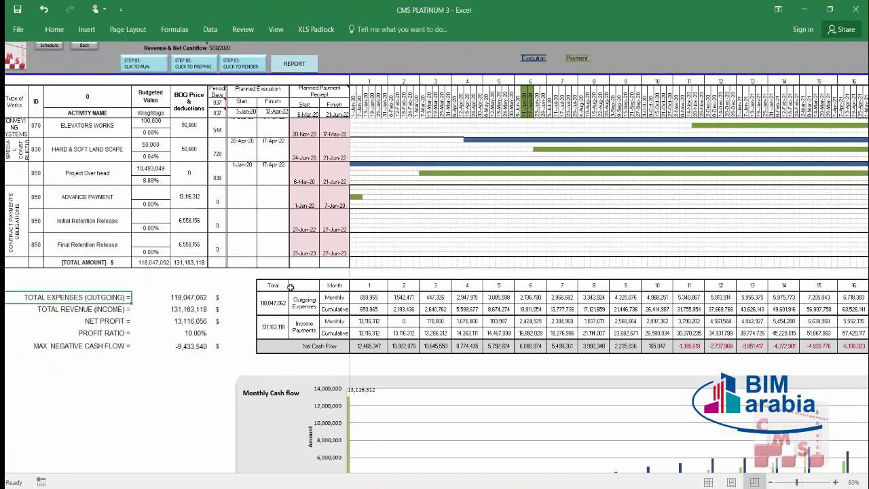
scroll(237, 383, "down", 3)
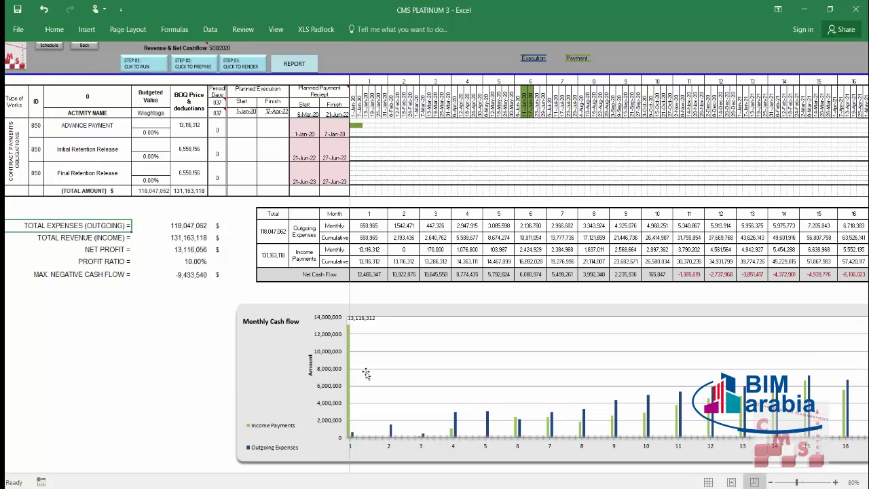
mouse_move(351, 416)
scroll(316, 370, "down", 1)
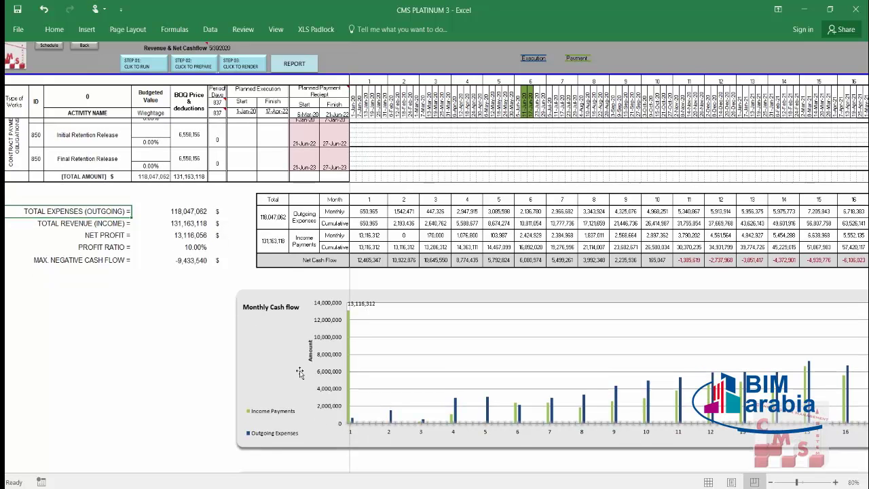
scroll(323, 325, "up", 1)
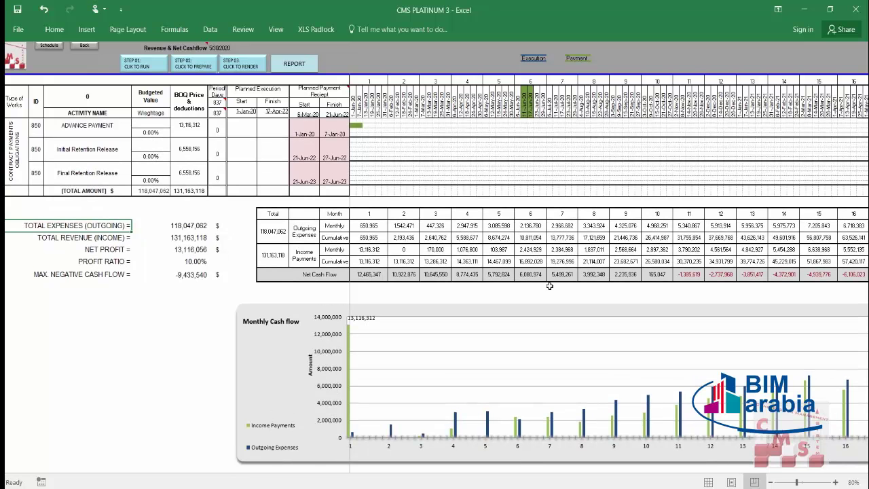
scroll(550, 286, "down", 6)
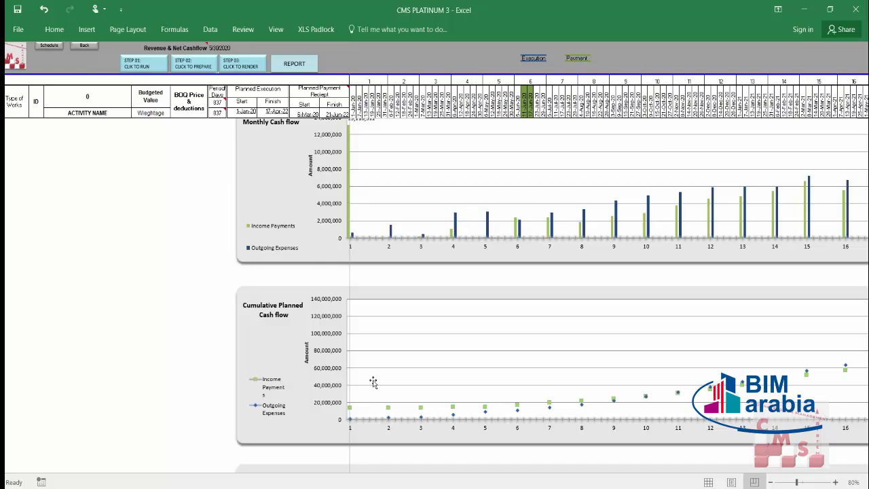
scroll(373, 382, "down", 2)
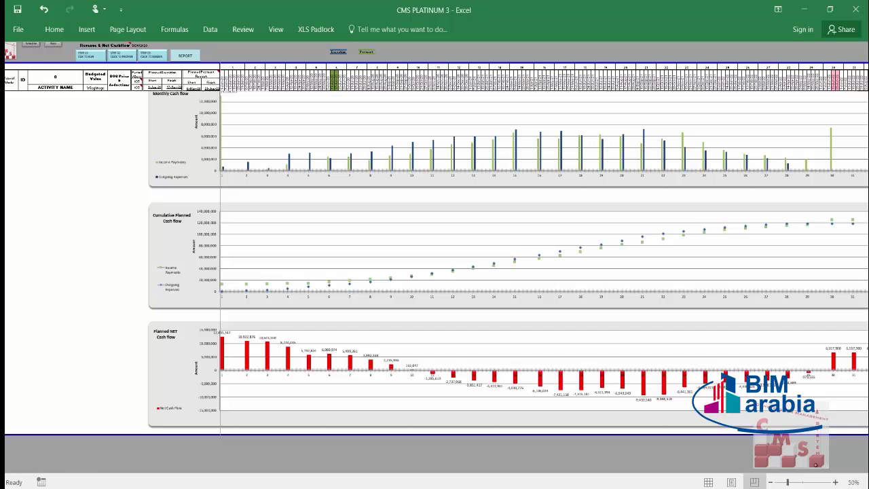
Zoom out on the charts and check the maximum negative cash flow of -9,433,540.
left_click(770, 482)
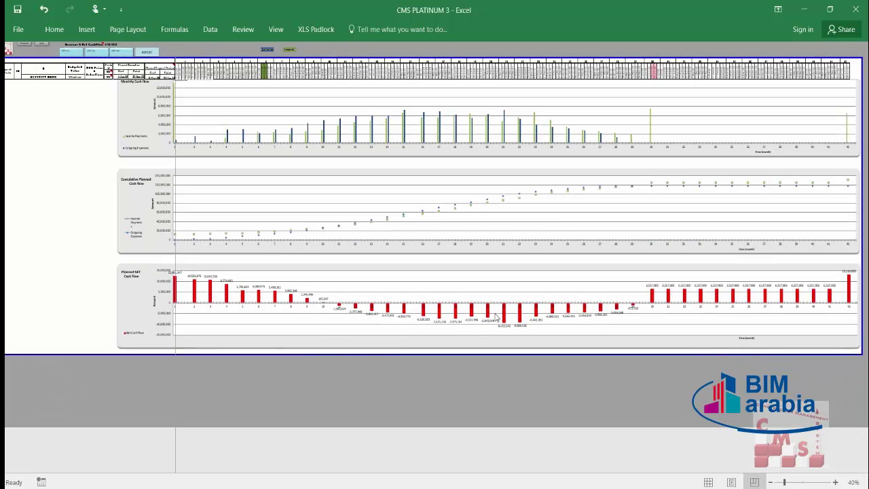
scroll(695, 456, "up", 2, "ctrl")
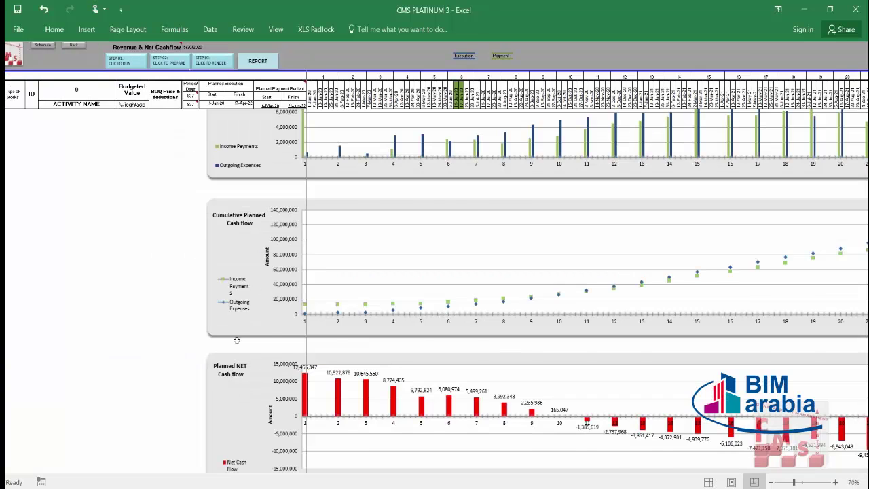
scroll(236, 340, "up", 5)
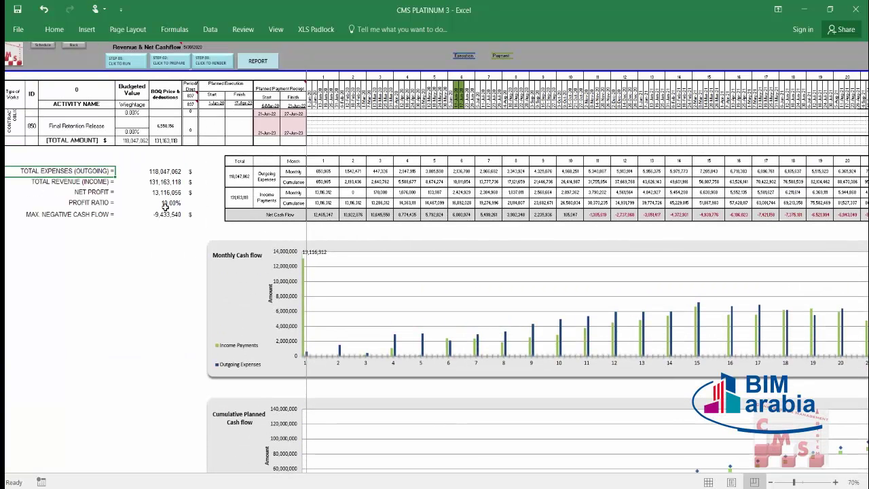
left_click(154, 217)
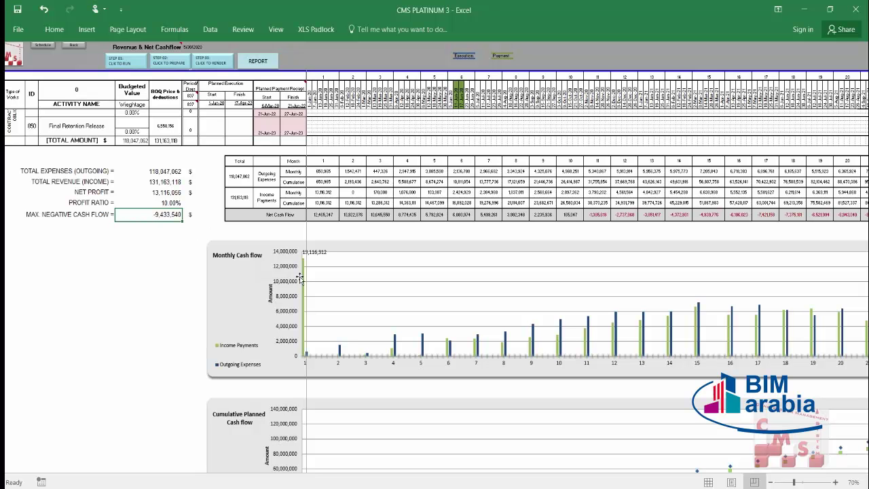
scroll(434, 243, "down", 9)
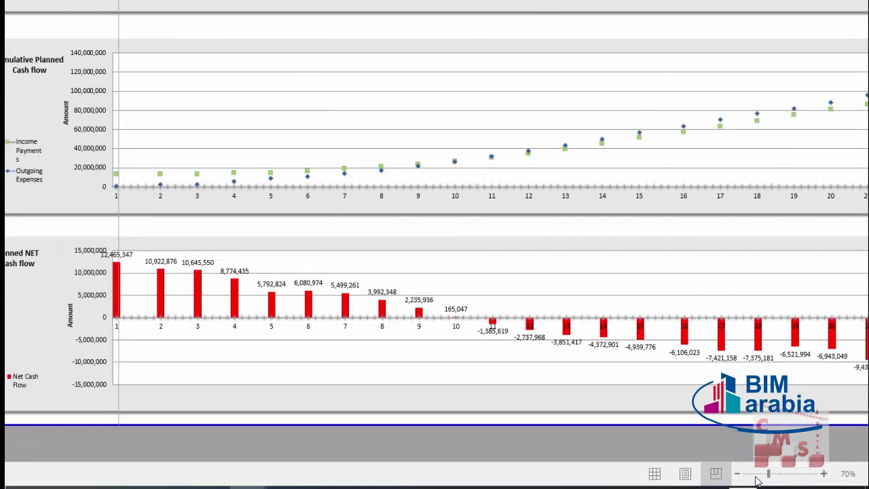
left_click(770, 482)
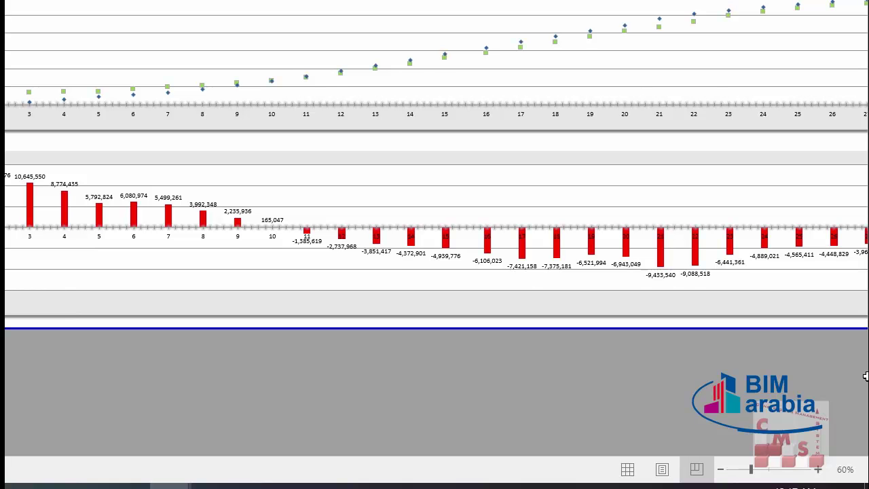
scroll(747, 325, "up", 1)
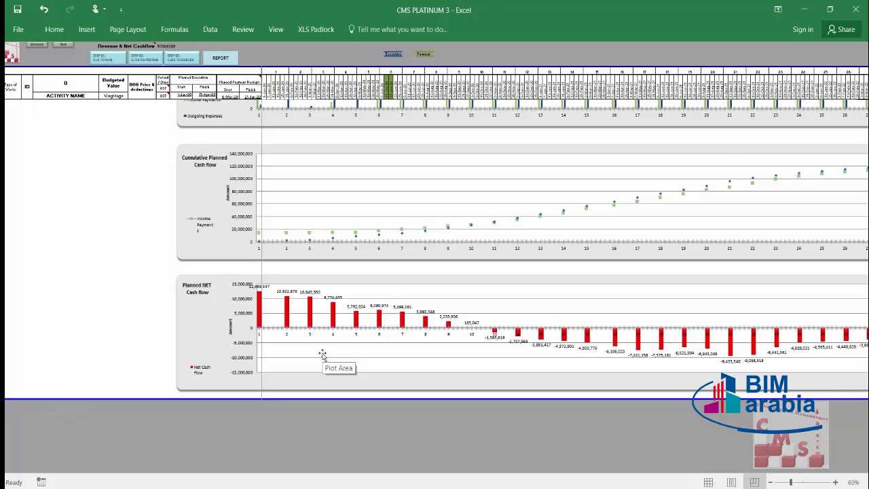
scroll(323, 354, "up", 1)
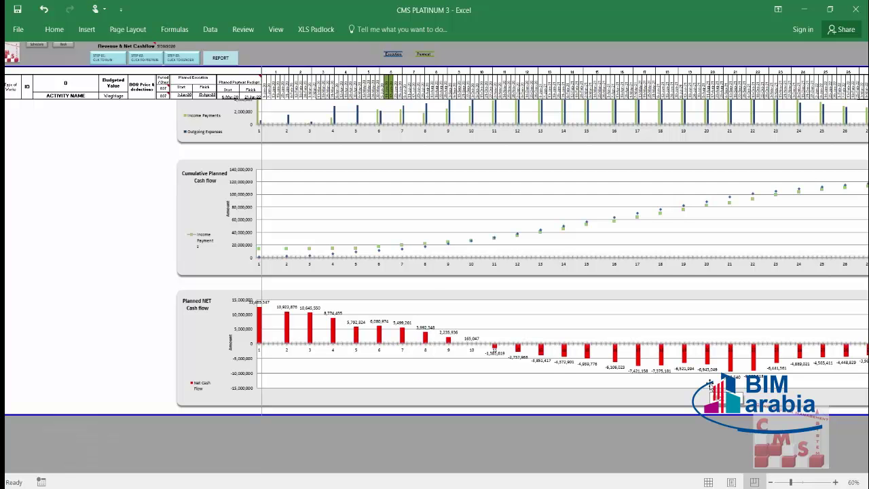
scroll(435, 287, "up", 5)
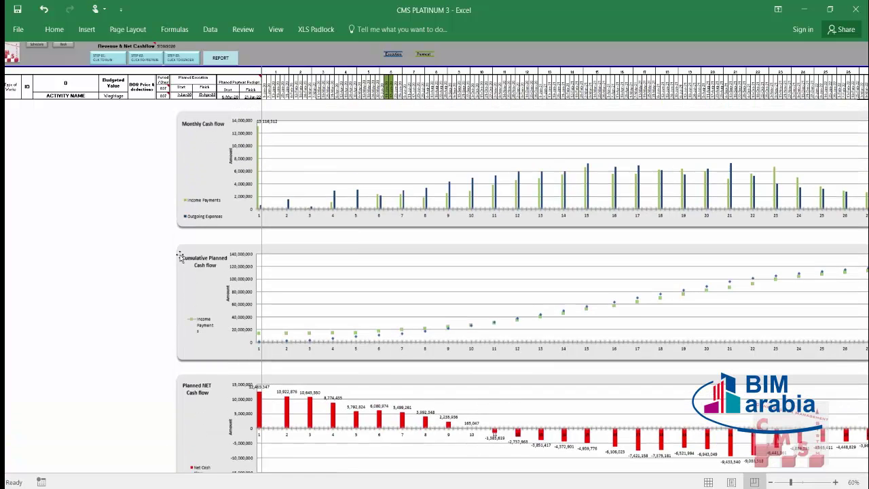
scroll(180, 256, "up", 4)
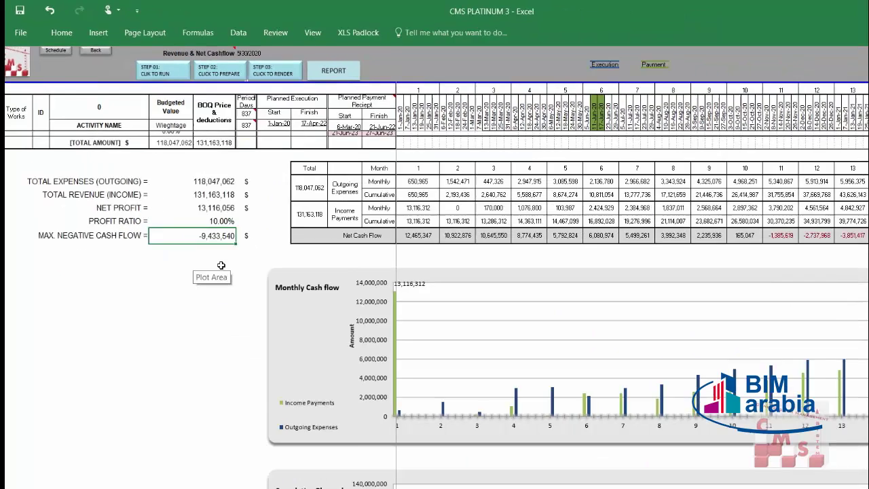
Raise Advance Payment to 20% in the settings and return to the recalculated report.
left_click(95, 50)
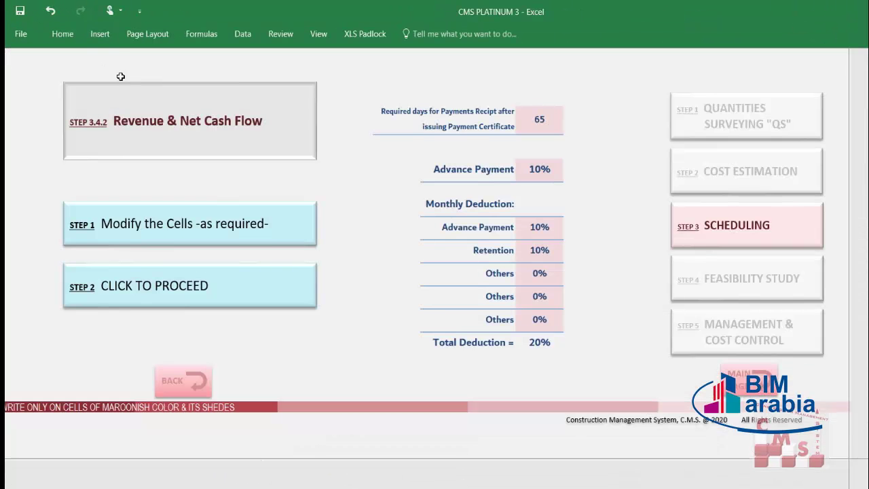
left_click(541, 169)
type("20")
key("Return")
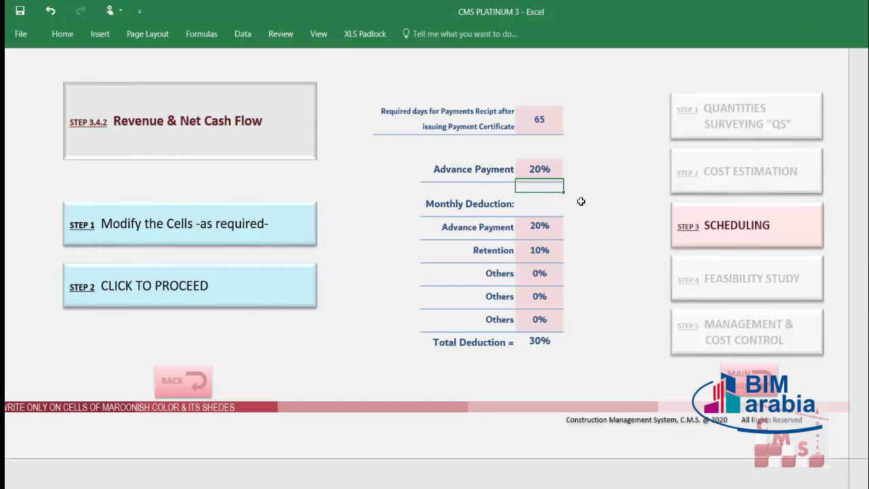
left_click(541, 188)
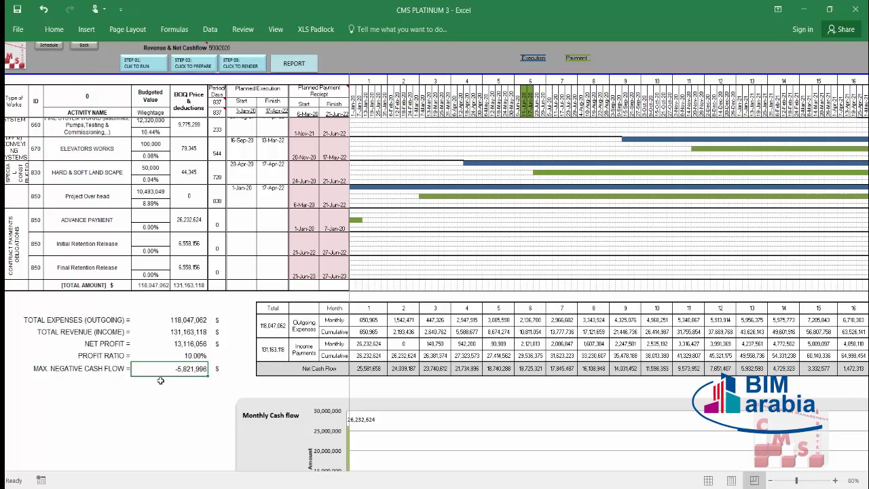
scroll(341, 361, "down", 10)
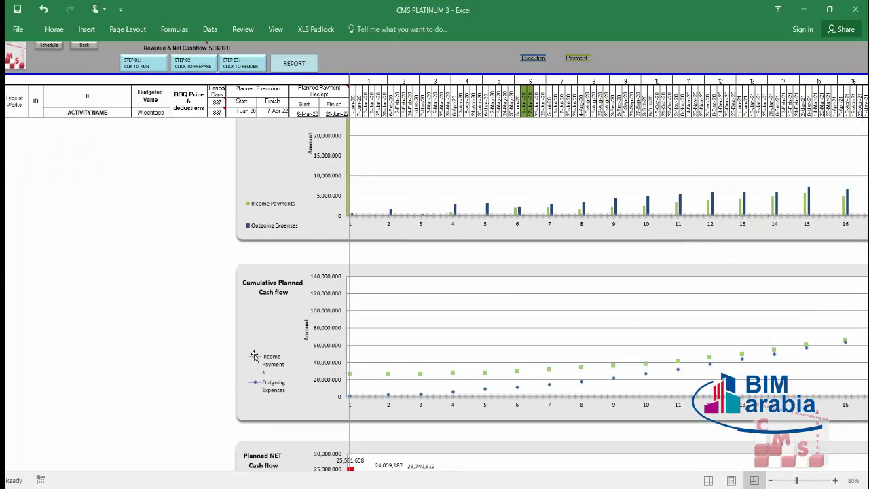
scroll(430, 390, "down", 5)
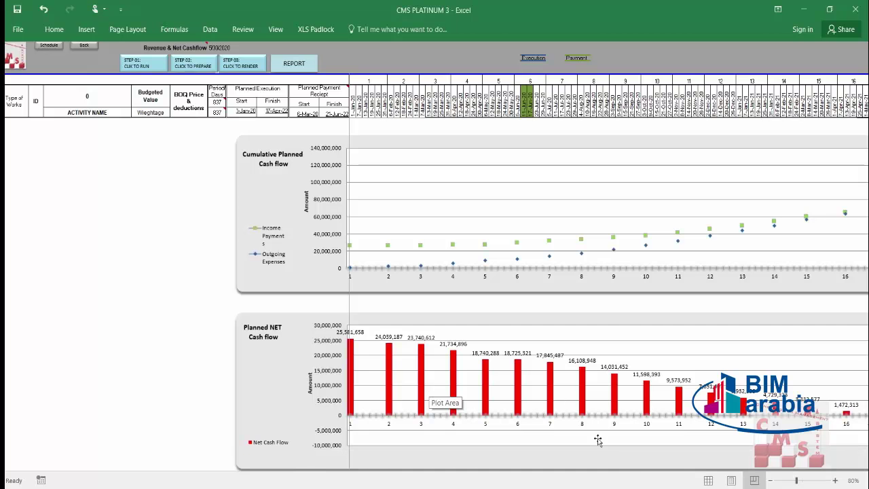
scroll(598, 440, "right", 15)
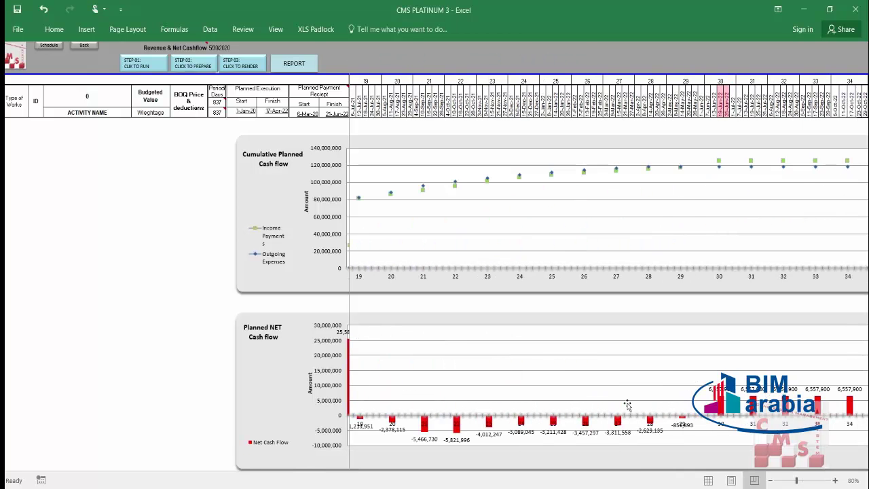
scroll(140, 396, "left", 15)
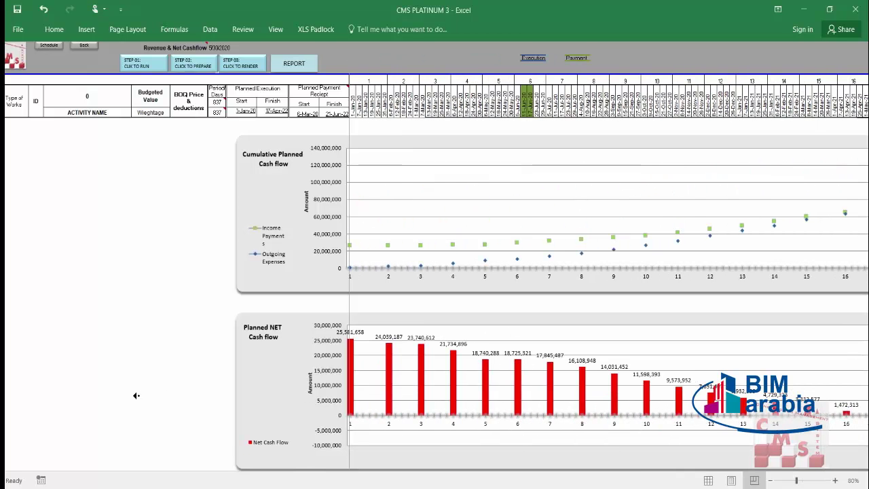
scroll(164, 392, "up", 3)
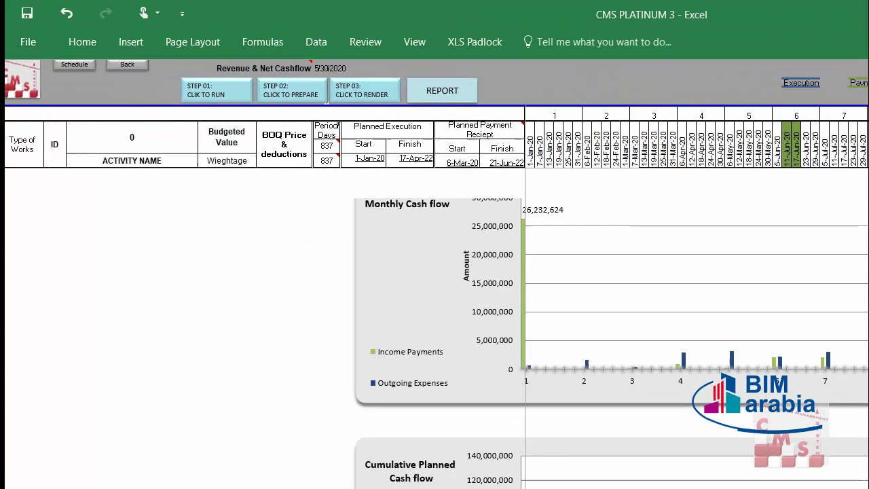
scroll(434, 326, "up", 5)
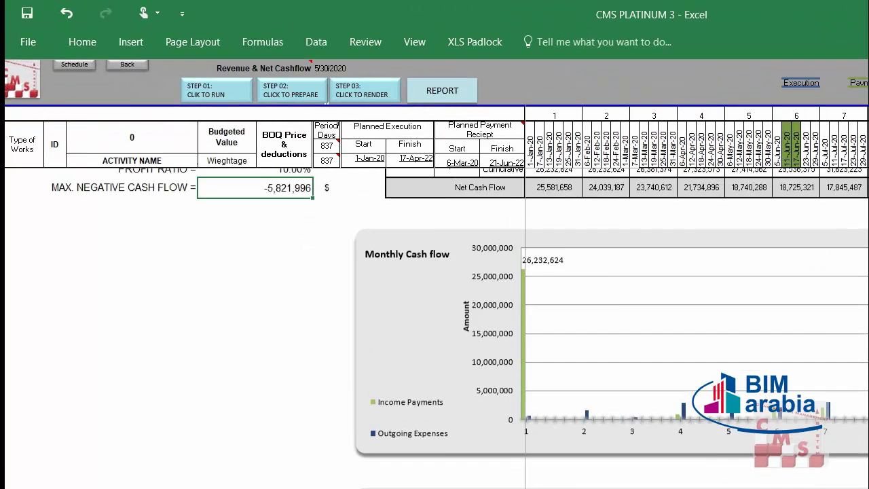
scroll(435, 306, "up", 1)
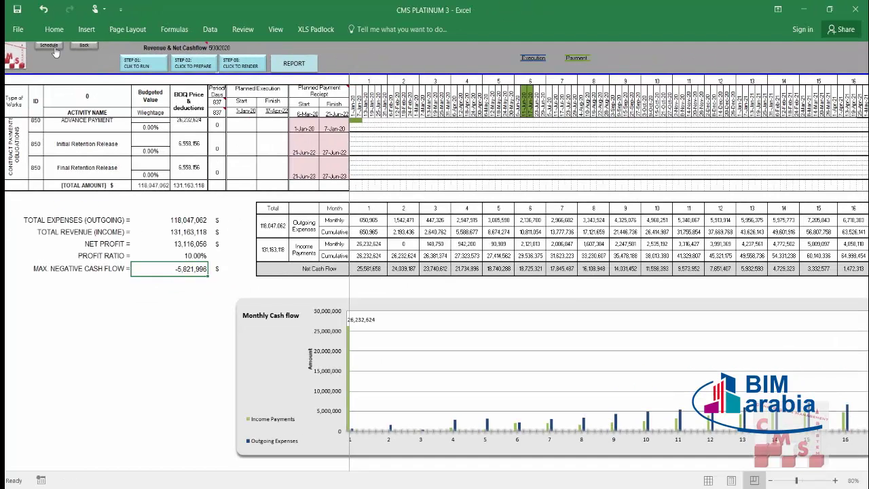
Go via the SCHEDULING menu to the STEP 3.5 Man Power Histogram sheet.
left_click(50, 44)
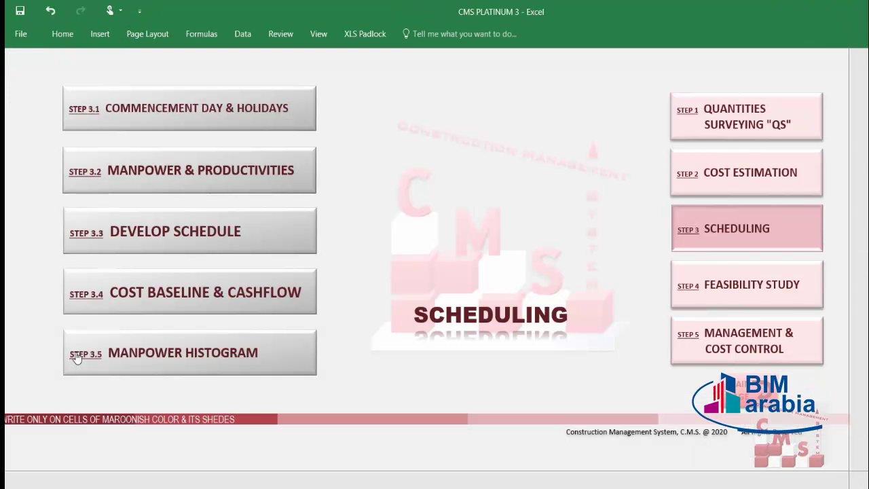
left_click(167, 366)
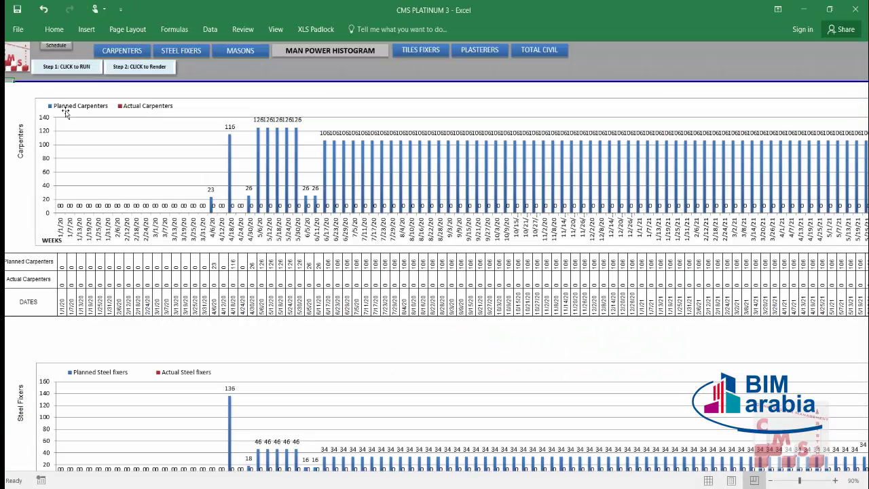
Run manpower histogram Step 1 and dismiss its completion message.
left_click(78, 67)
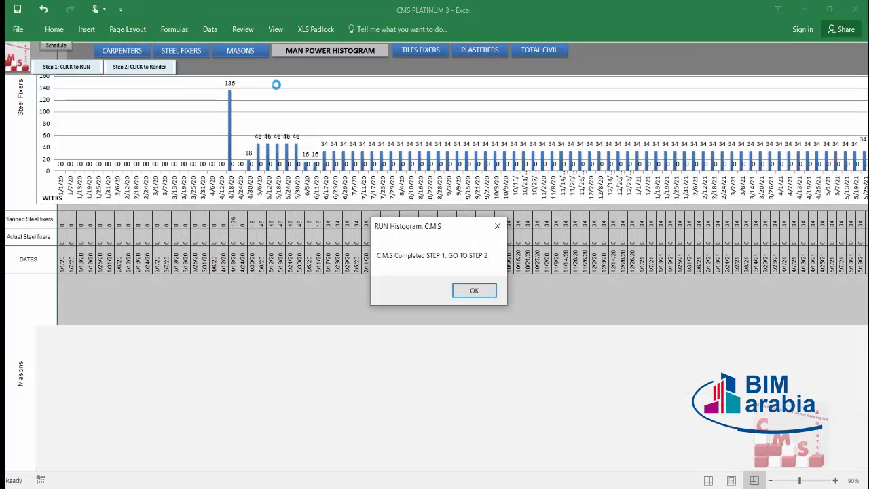
left_click(474, 291)
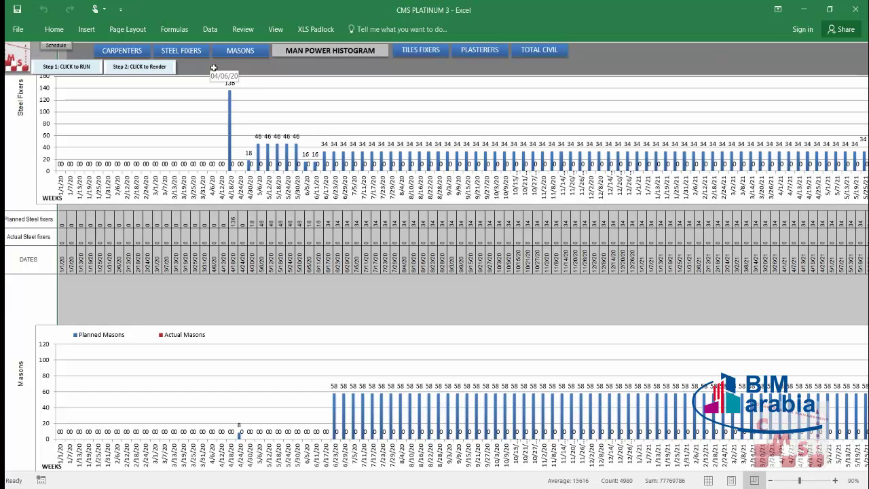
scroll(182, 130, "up", 6)
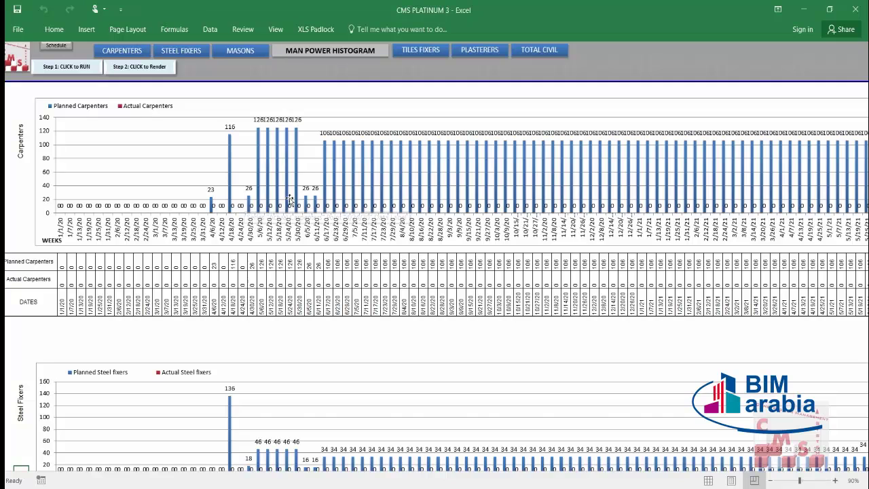
scroll(324, 204, "down", 4)
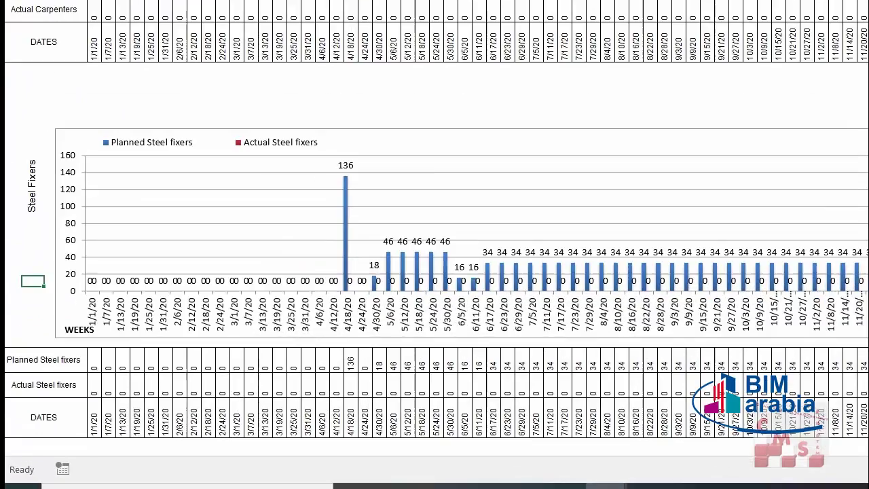
scroll(444, 183, "down", 1)
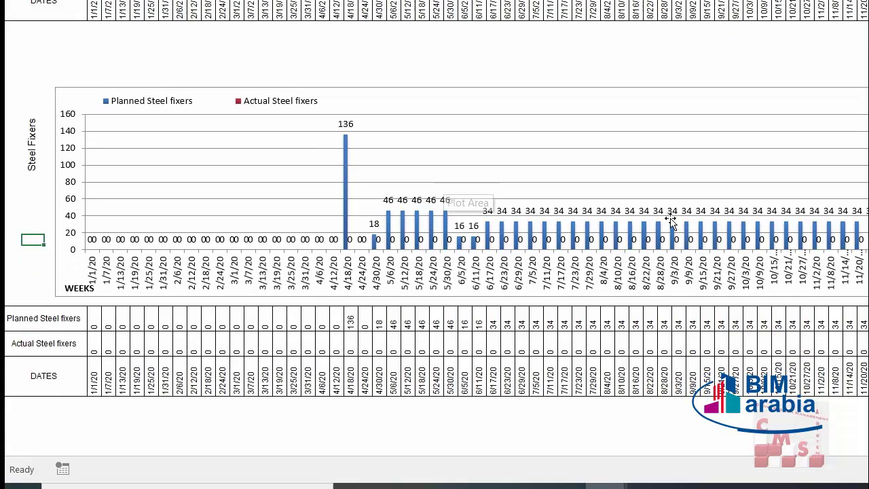
scroll(611, 214, "down", 11)
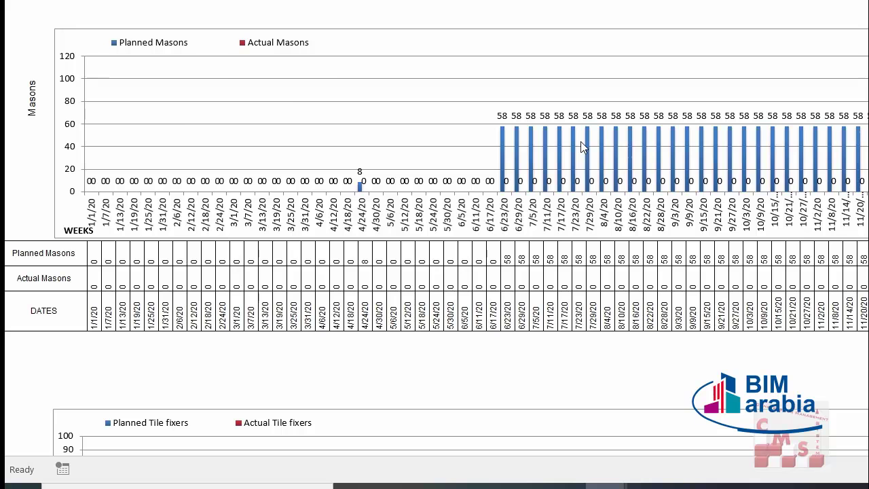
scroll(421, 151, "down", 3)
scroll(421, 151, "down", 4)
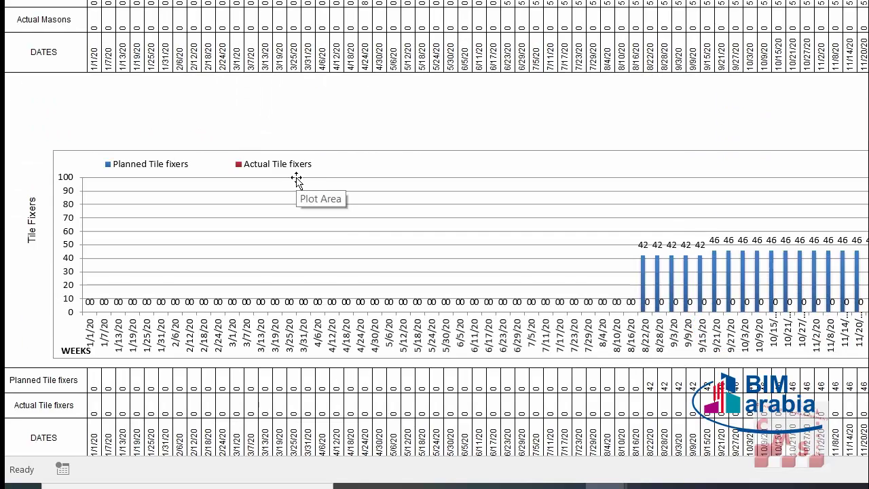
scroll(394, 188, "down", 3)
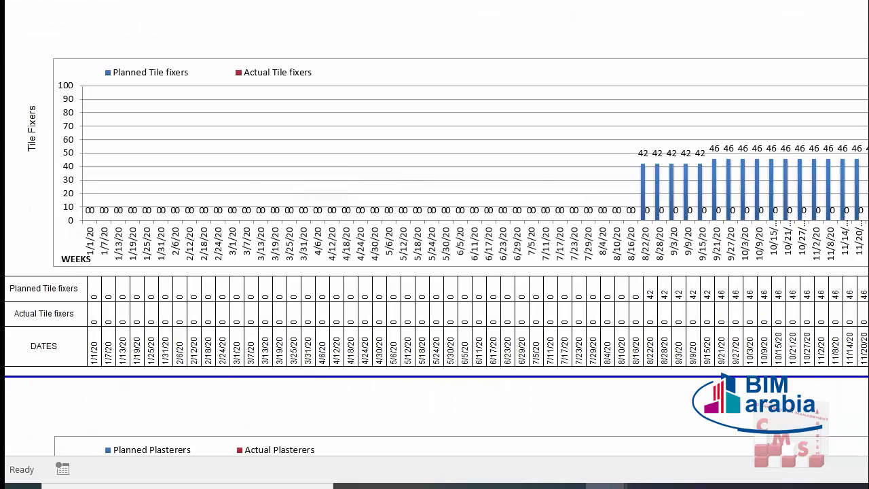
scroll(698, 146, "down", 8)
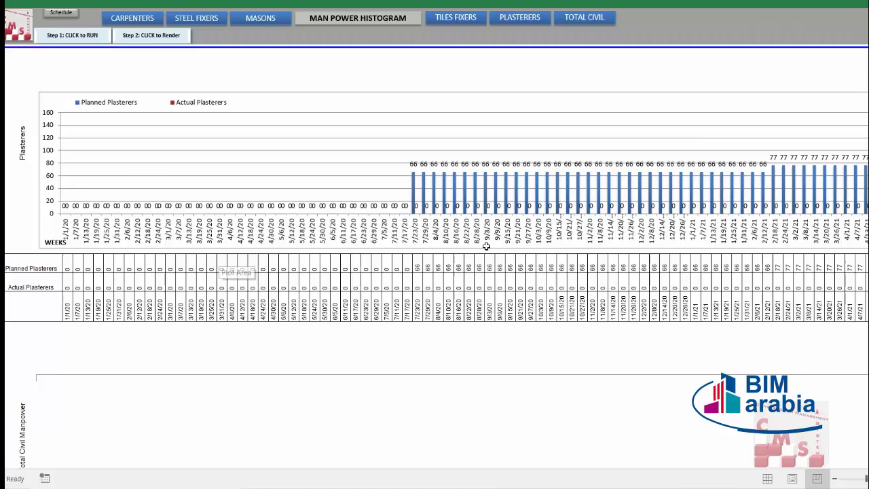
scroll(447, 263, "down", 3)
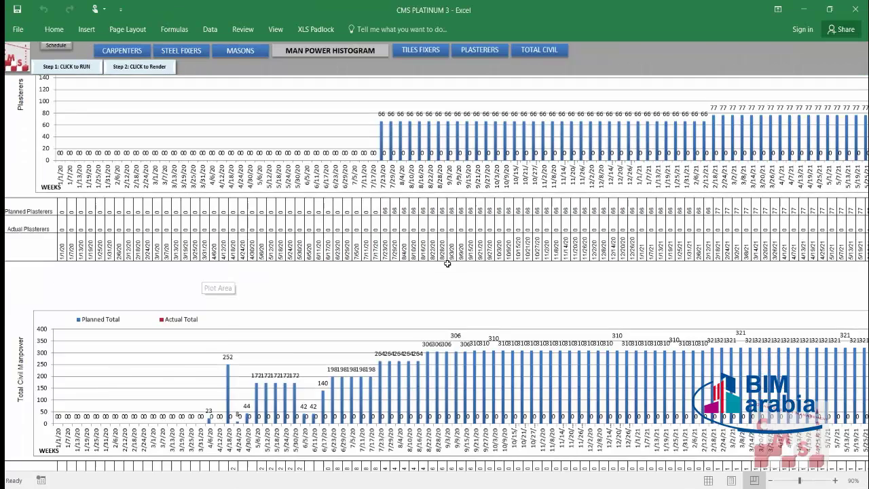
scroll(447, 263, "down", 2)
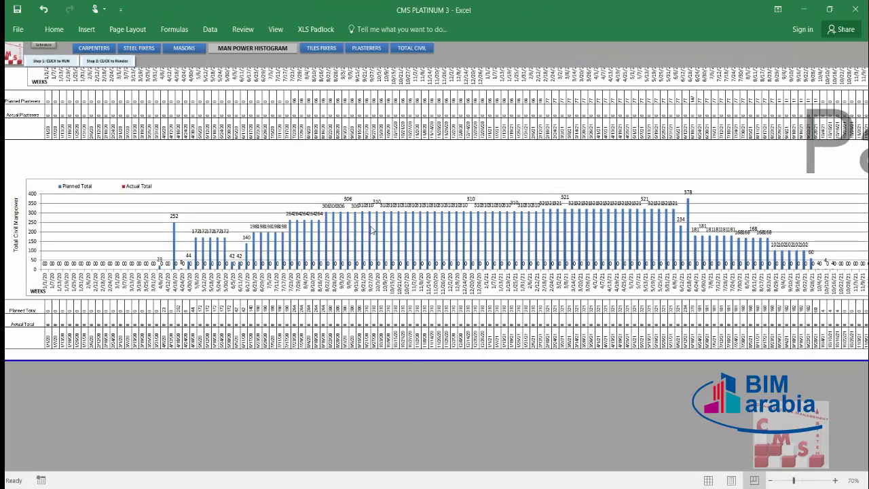